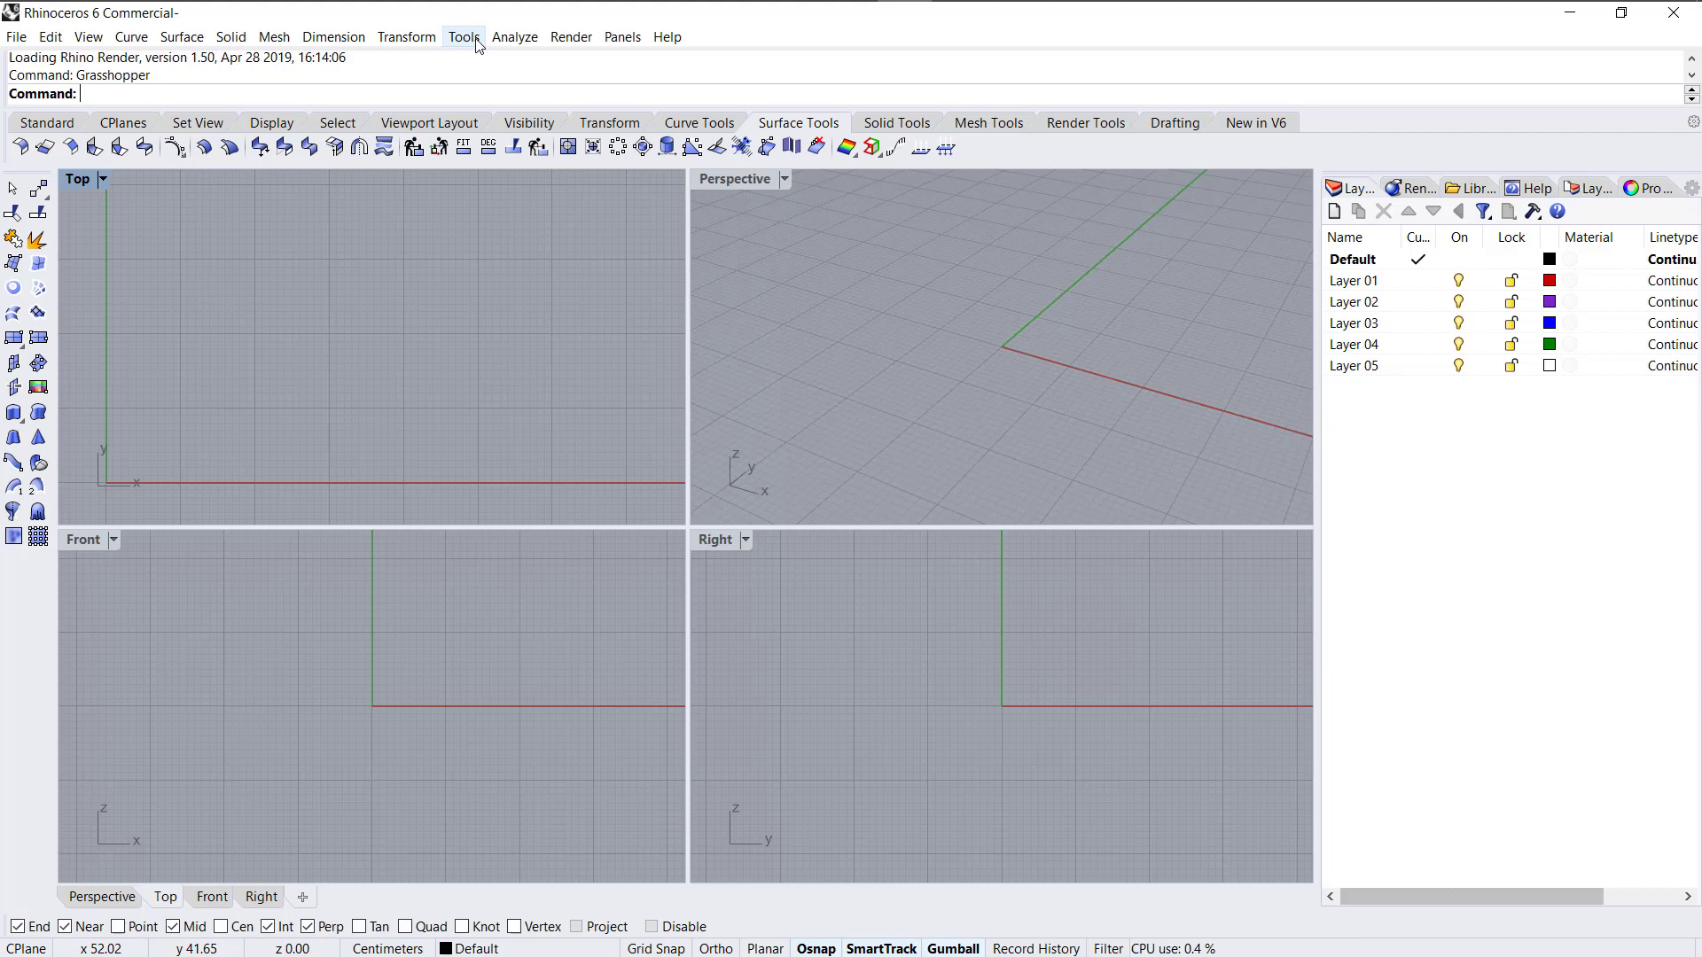
Set the document's model units to Meters in the Rhino options.
click(465, 37)
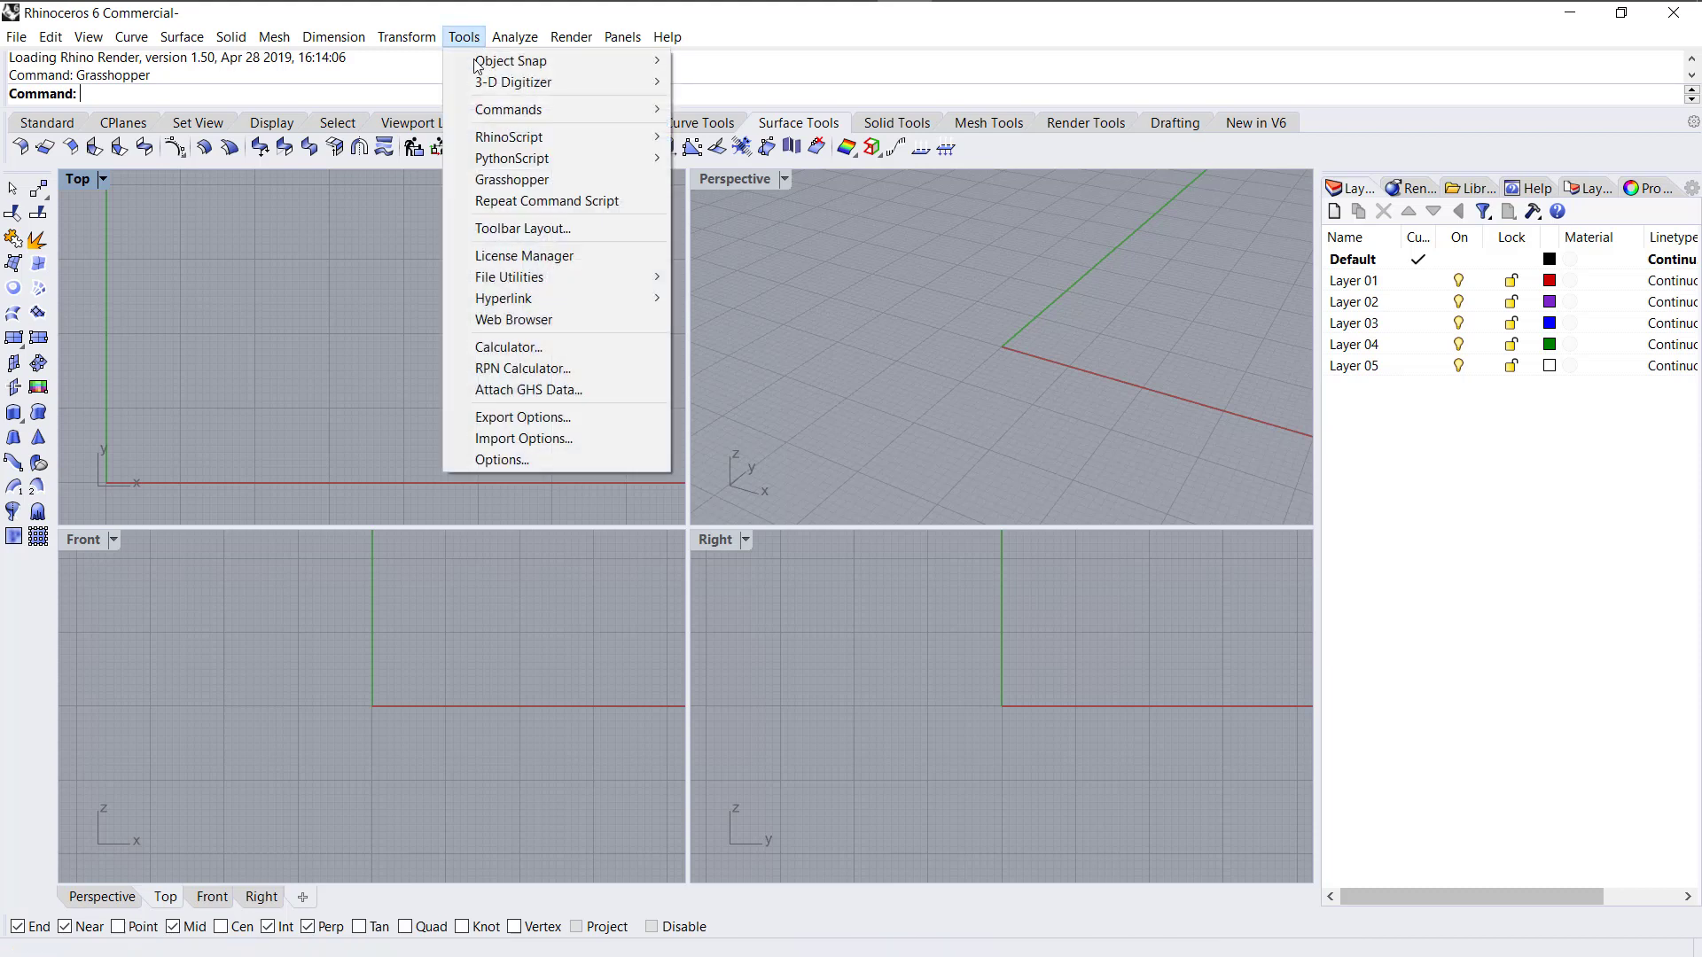
click(530, 459)
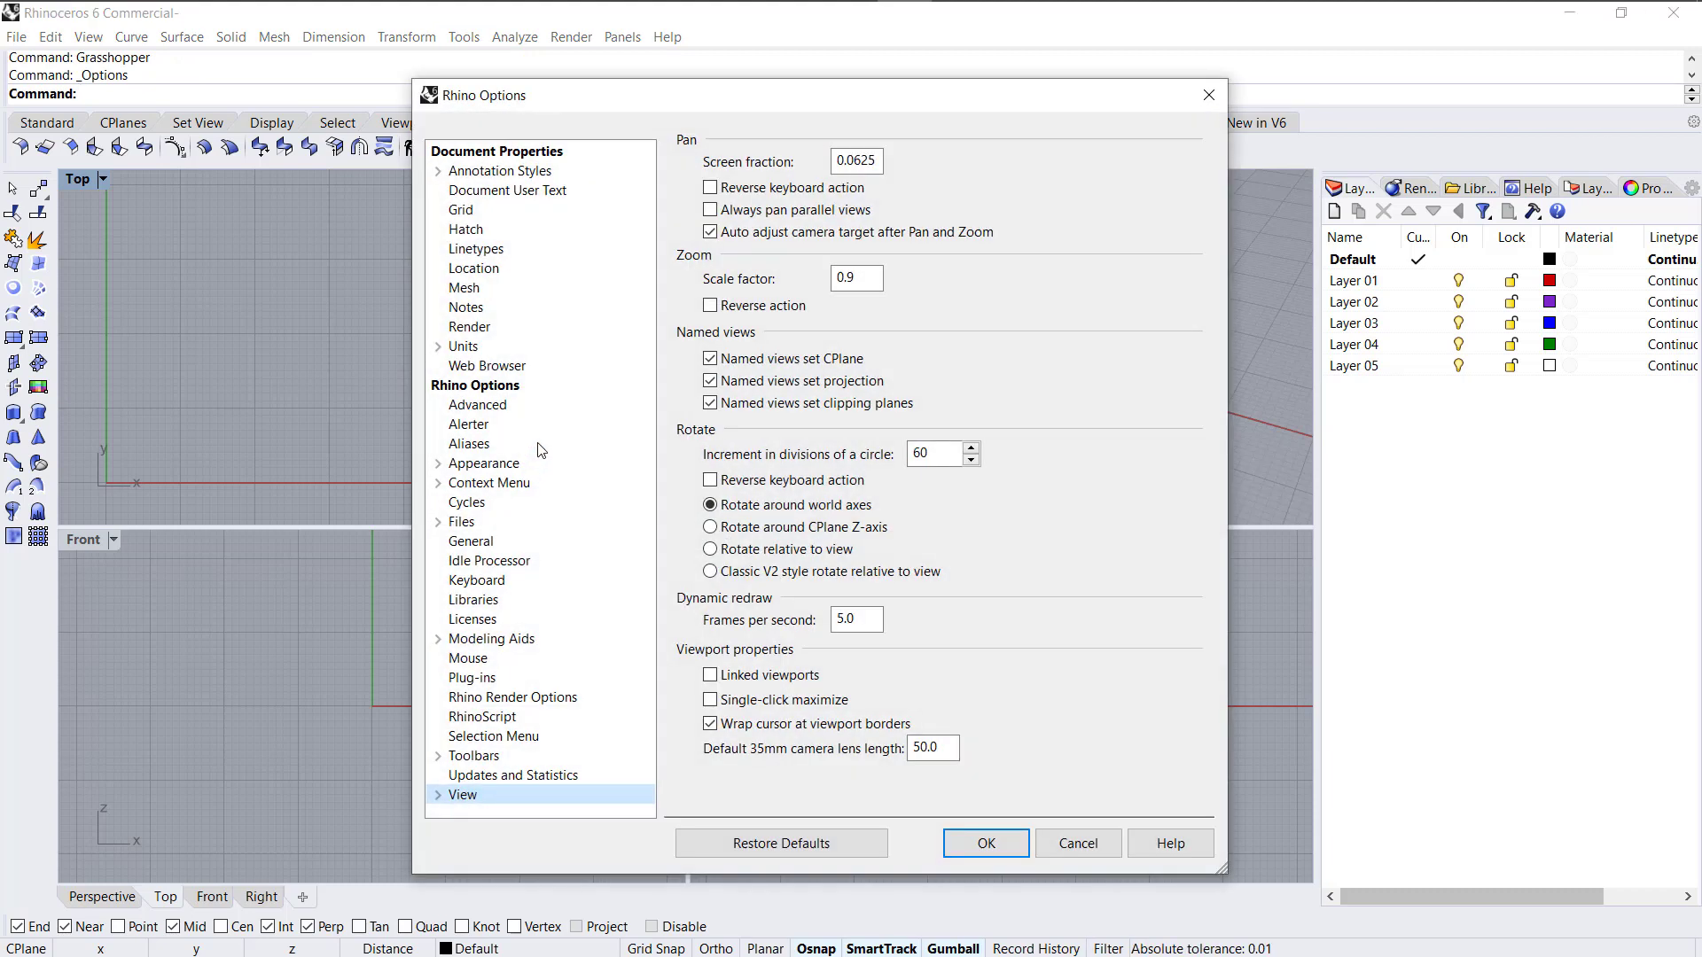
click(456, 348)
double_click(455, 349)
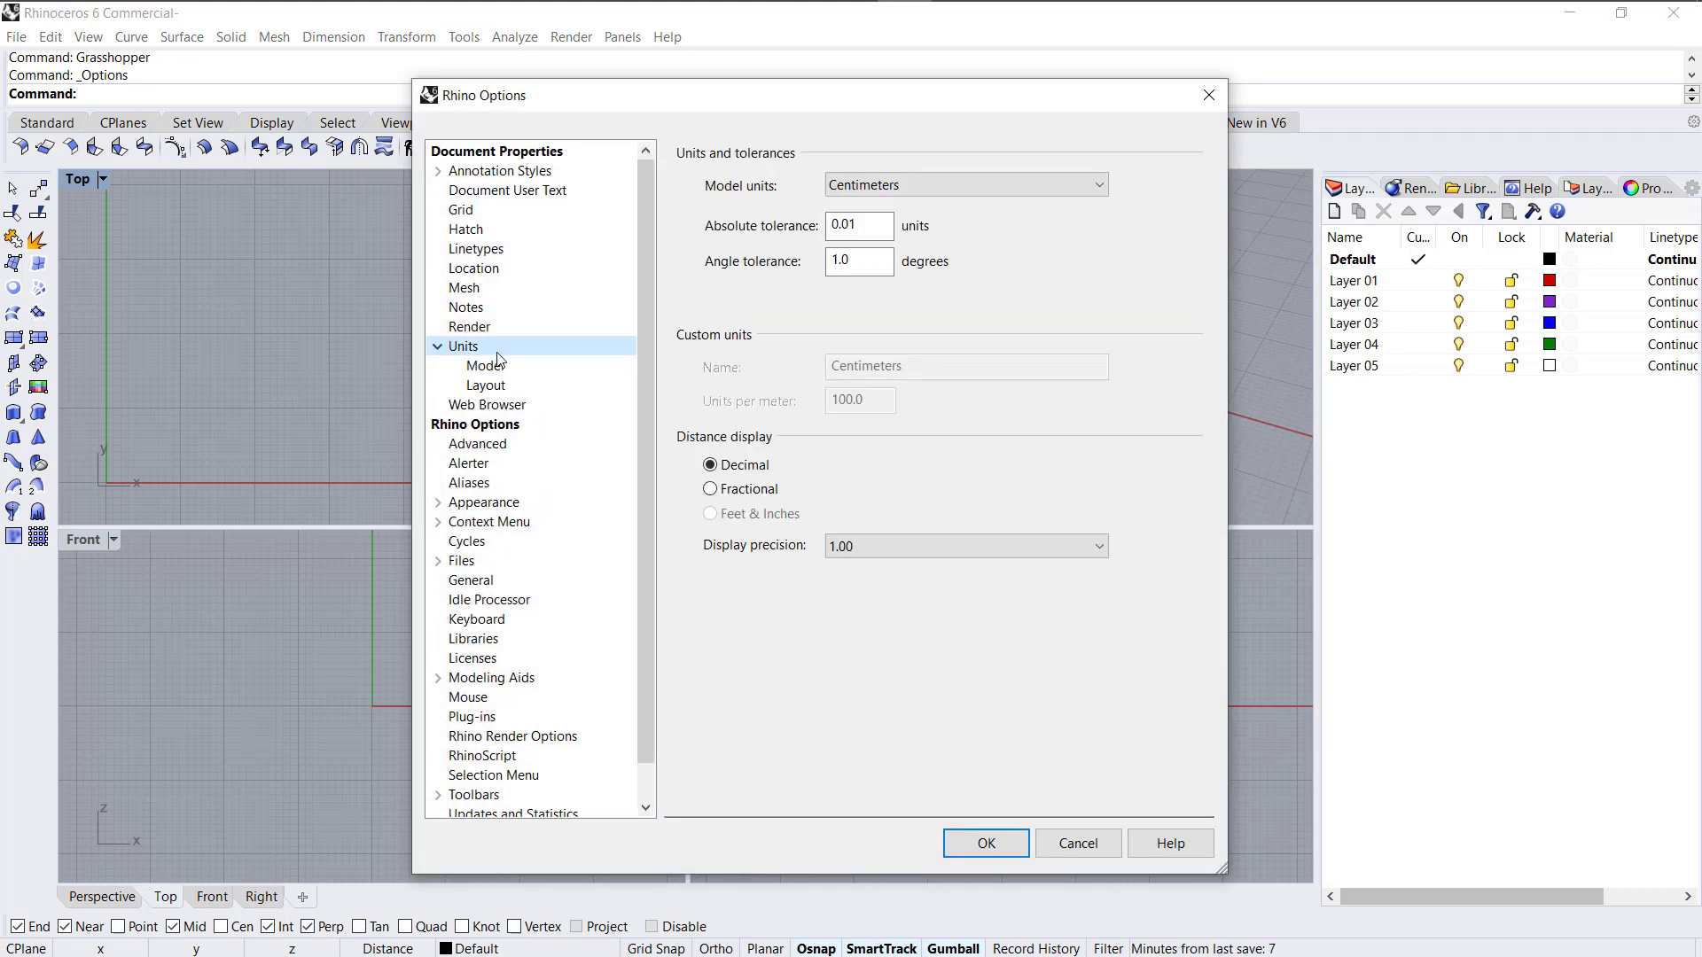
click(493, 366)
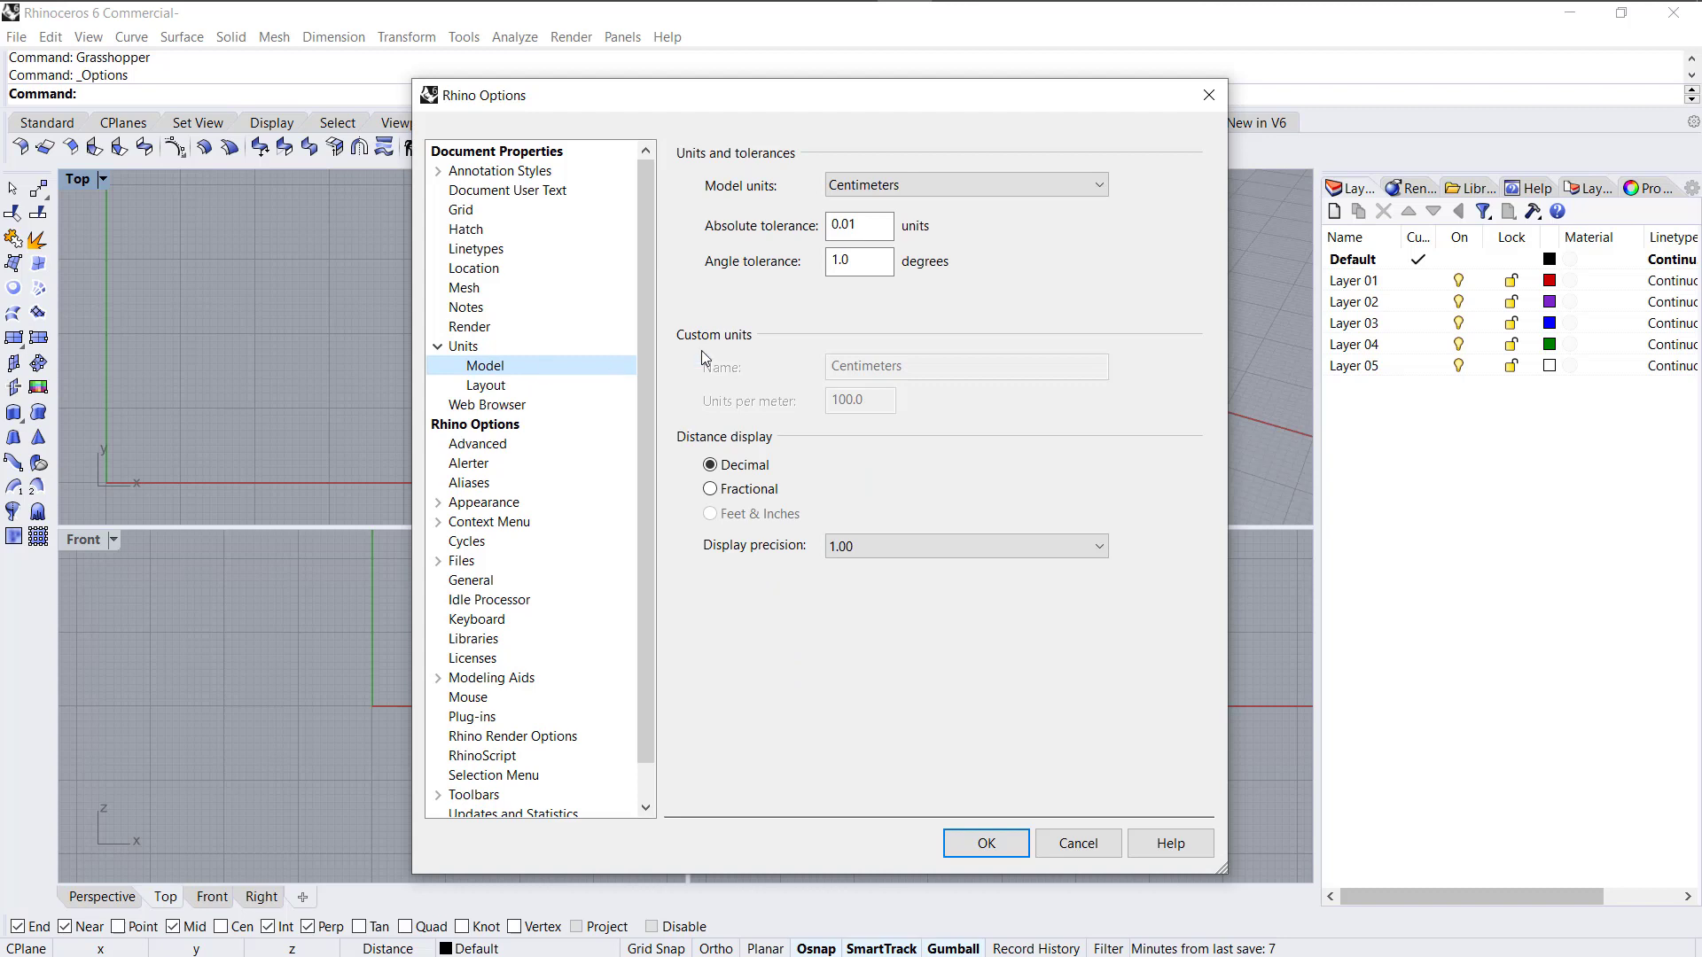
click(971, 187)
click(965, 261)
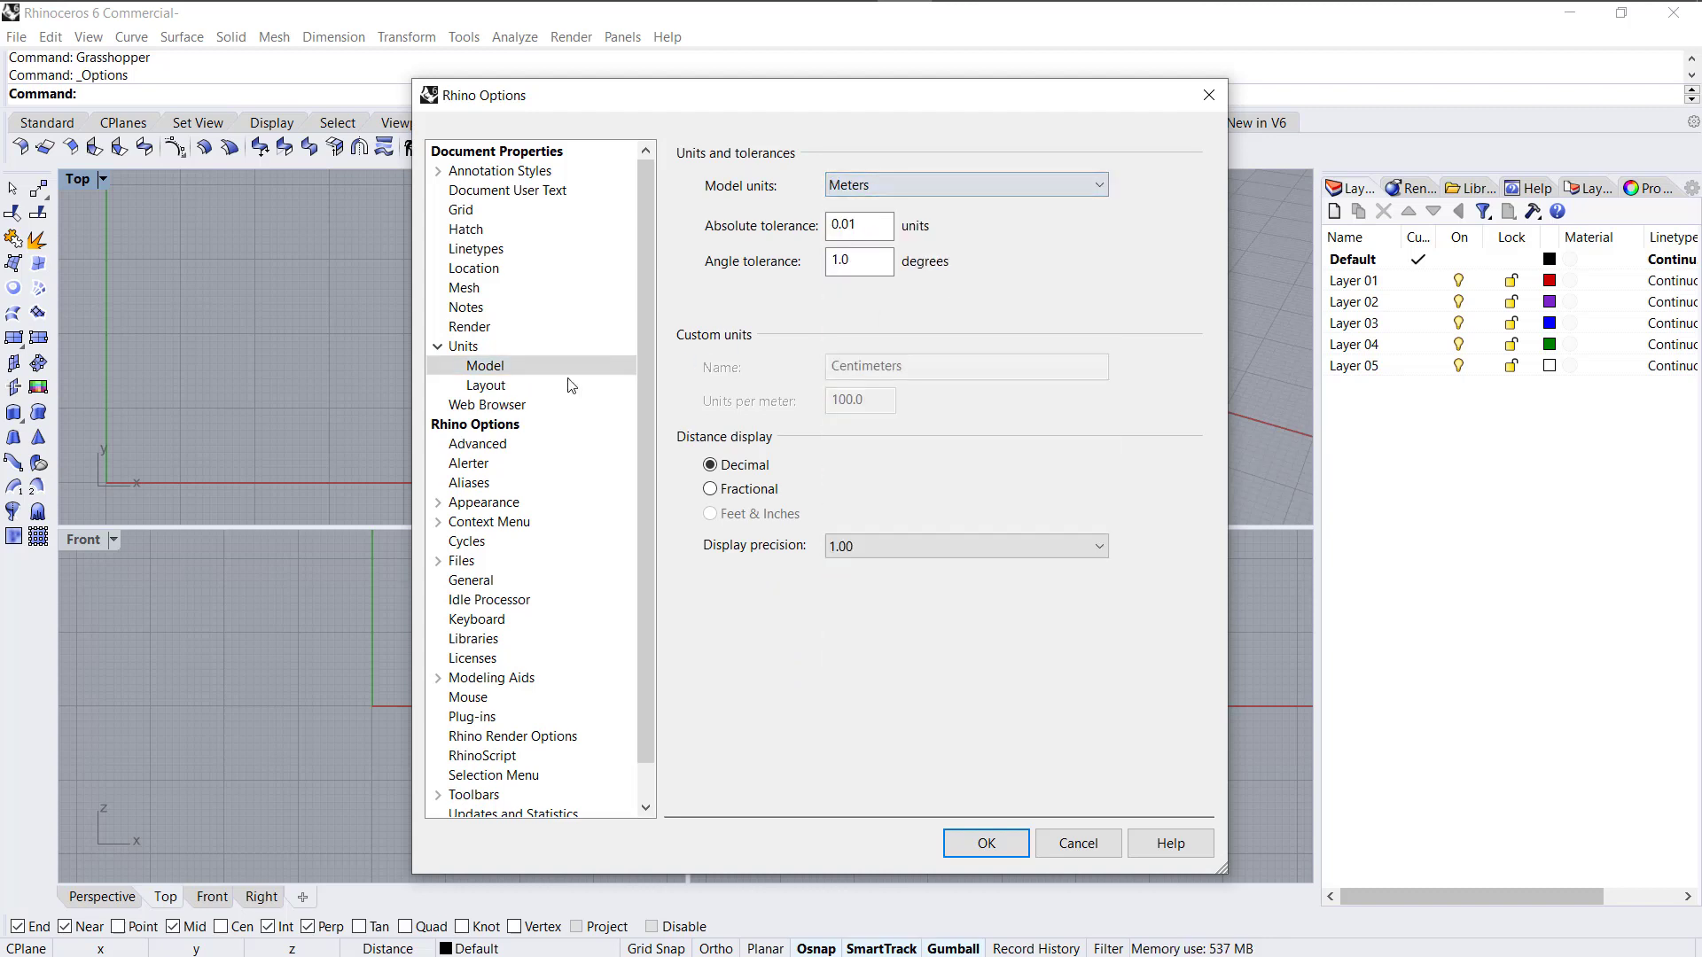
click(873, 230)
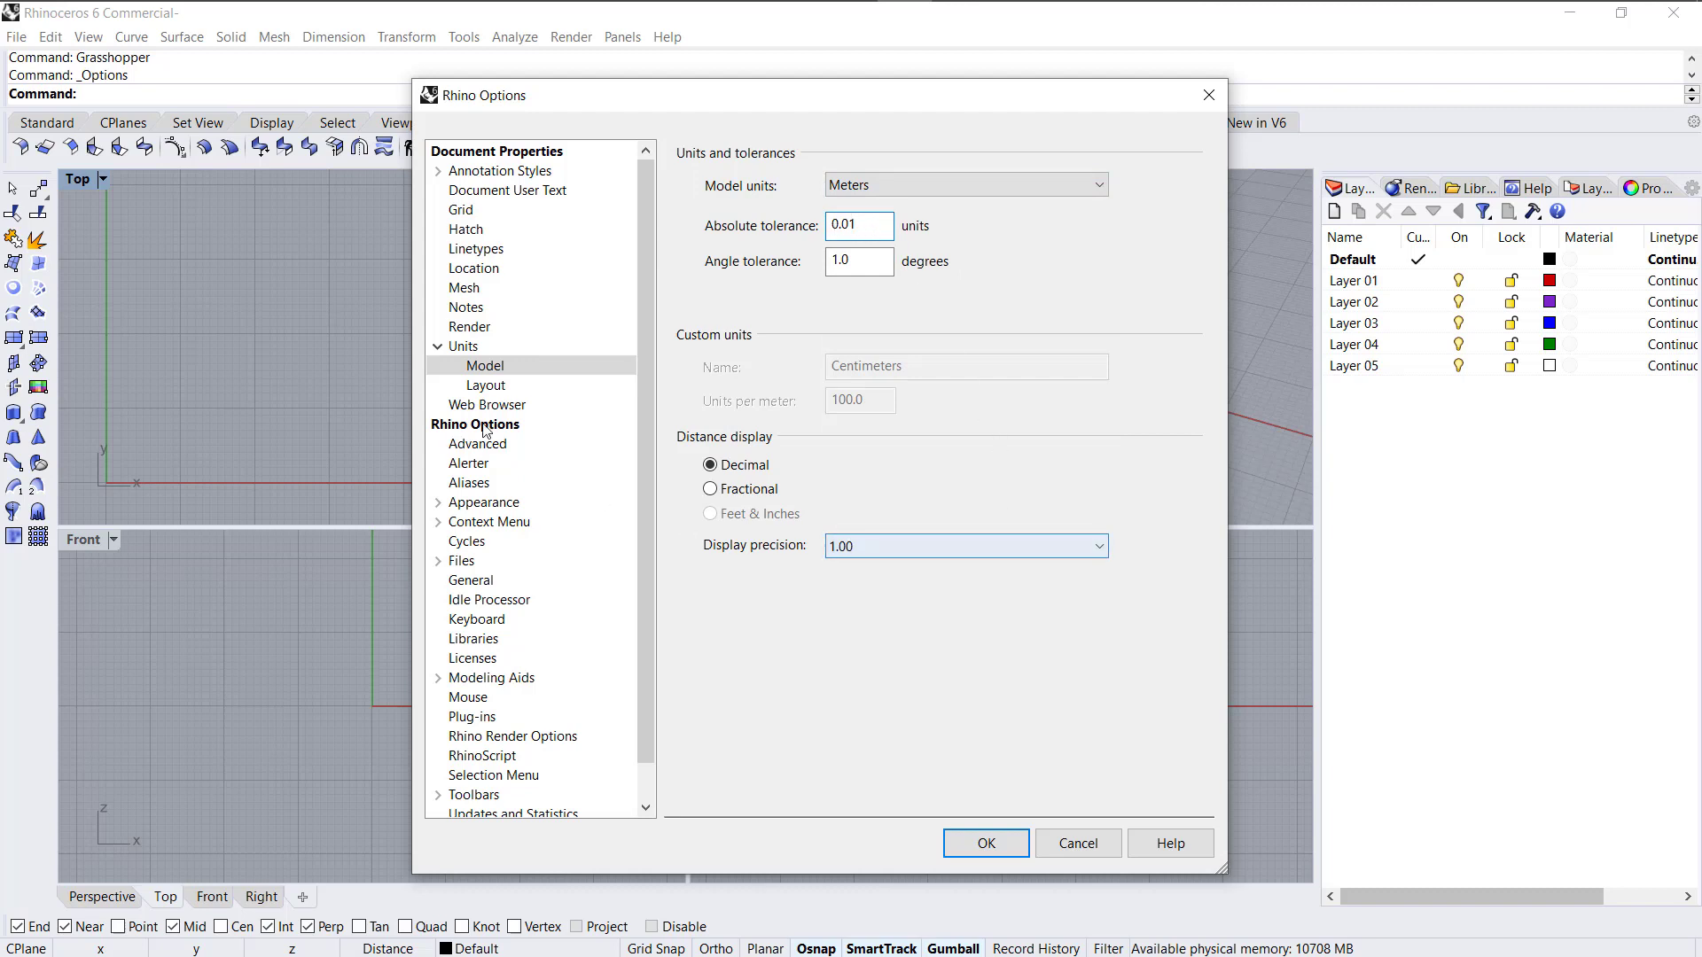
Set the layout units to Meters with an absolute tolerance of 0.01 and apply the options.
click(481, 388)
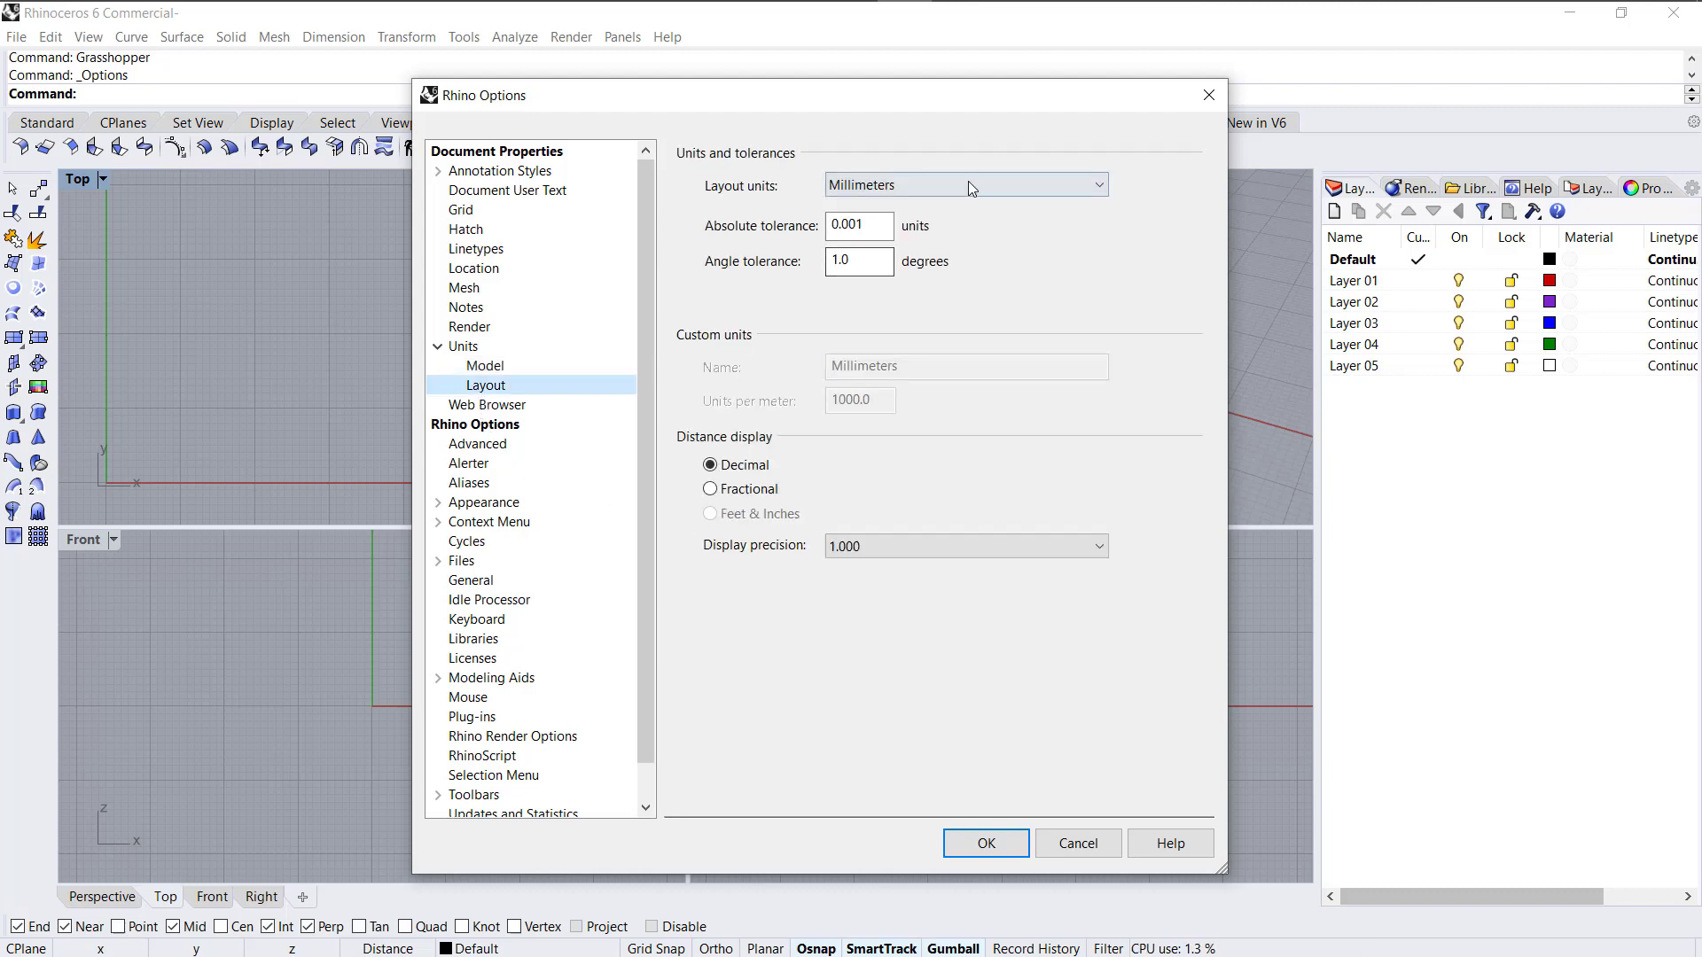
click(970, 185)
click(970, 257)
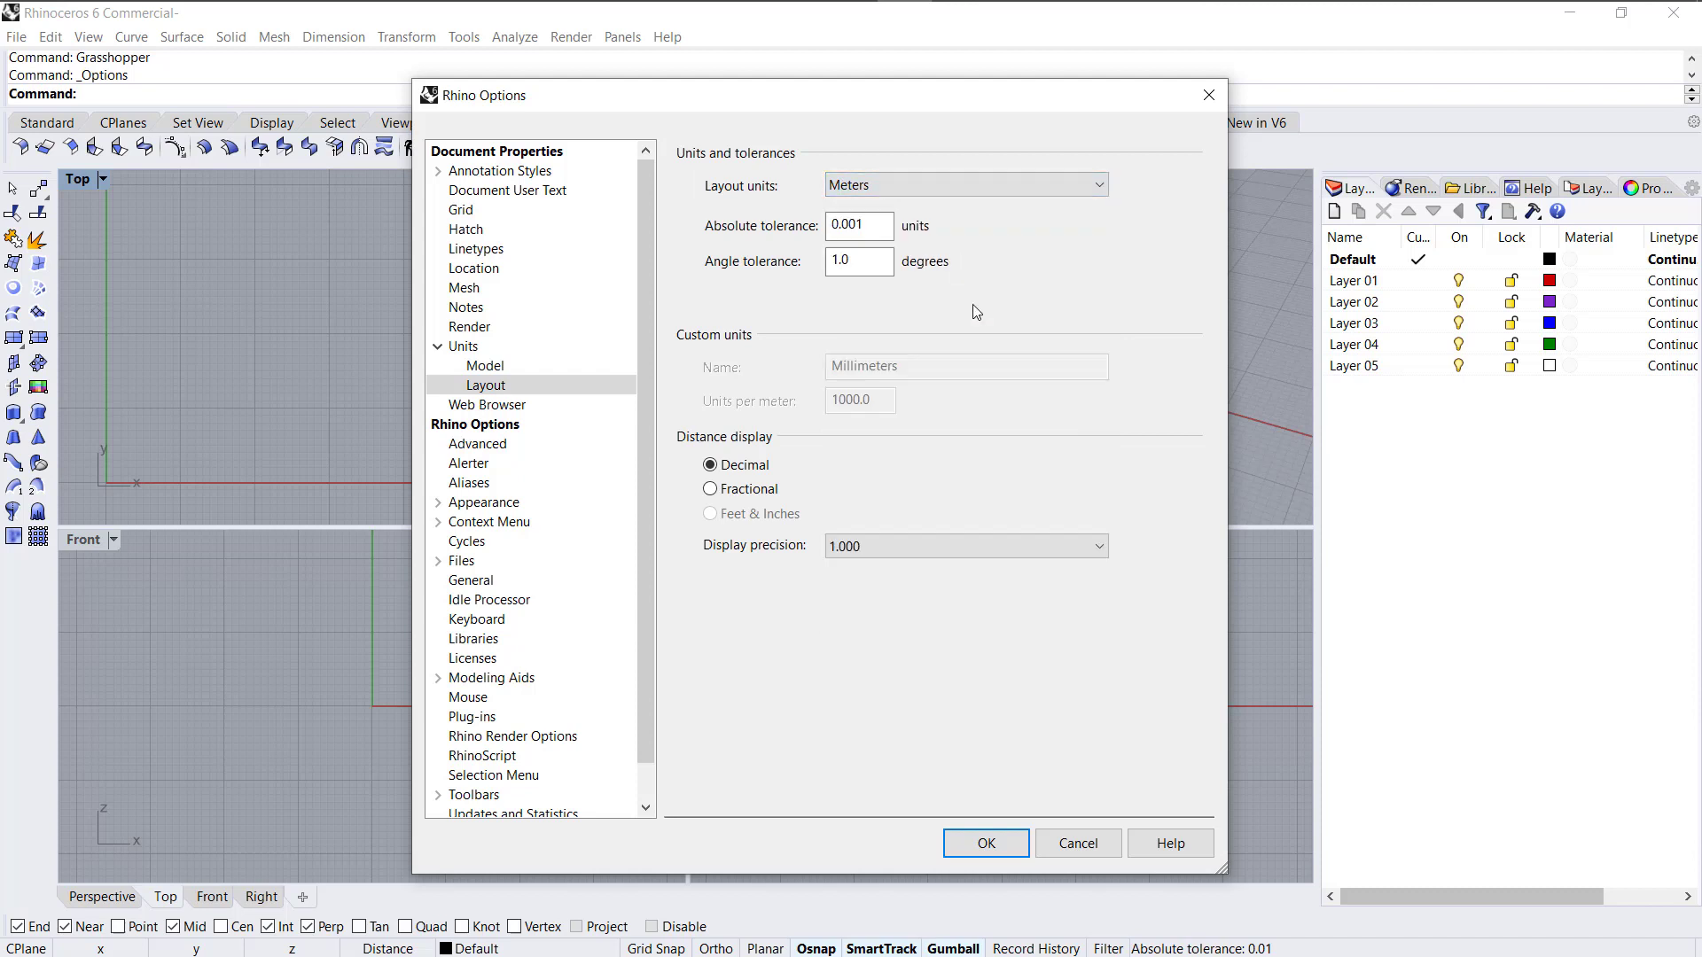
click(847, 224)
key(BackSpace)
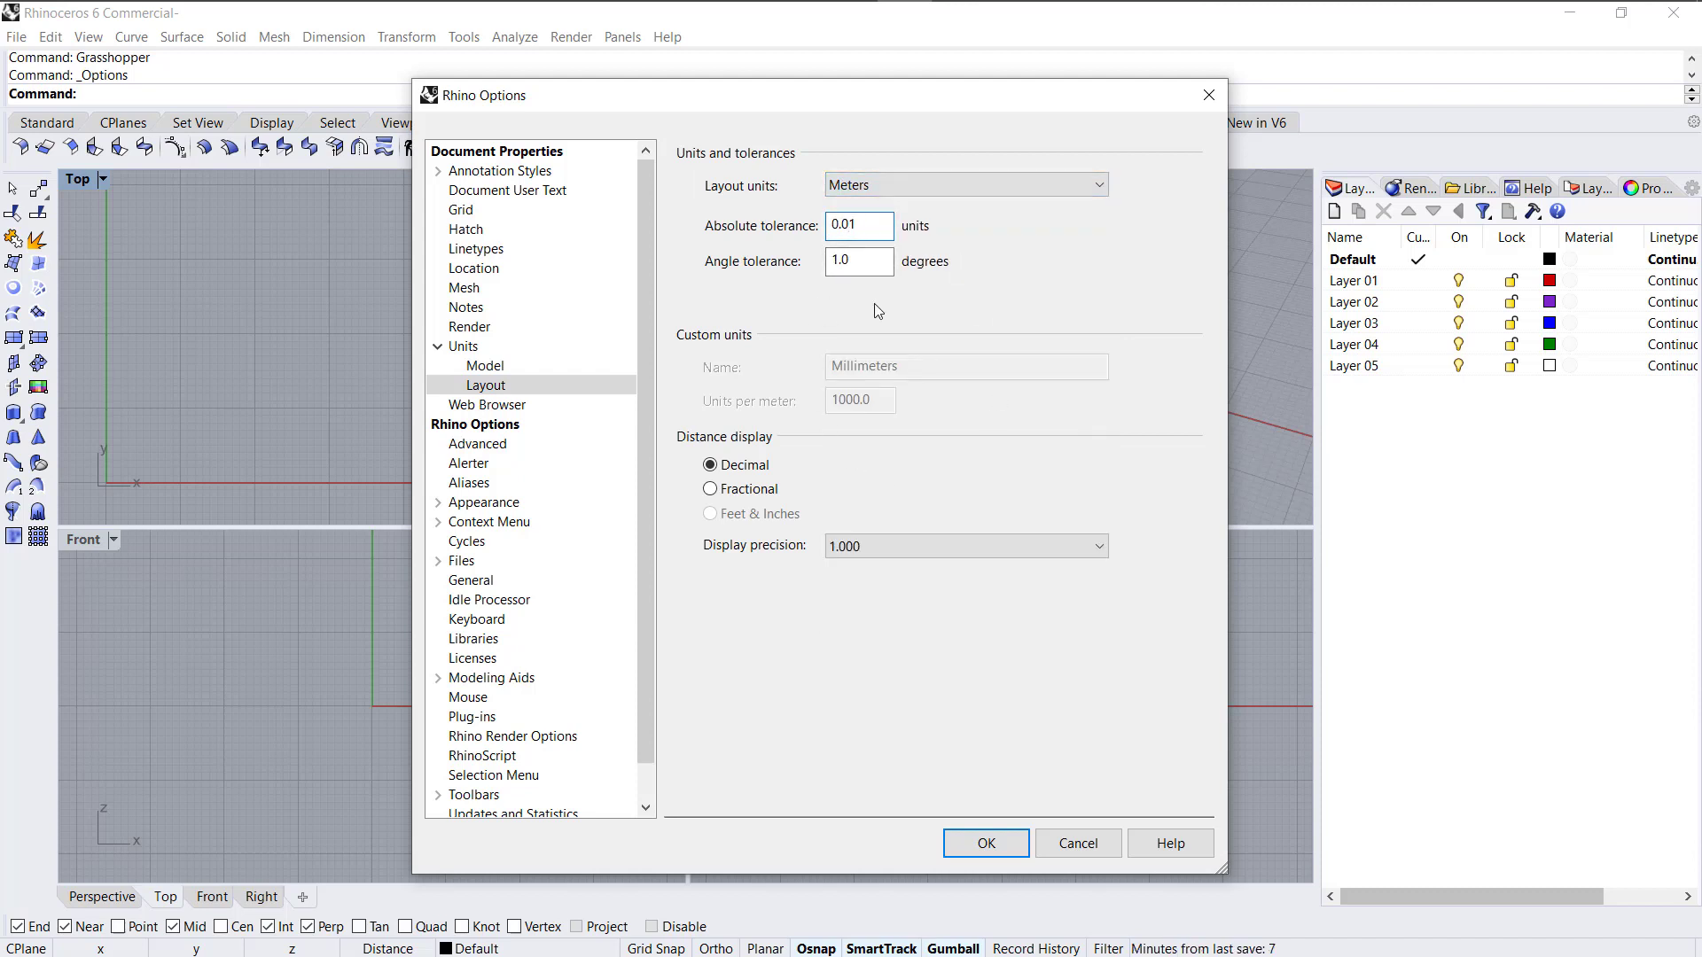
click(485, 365)
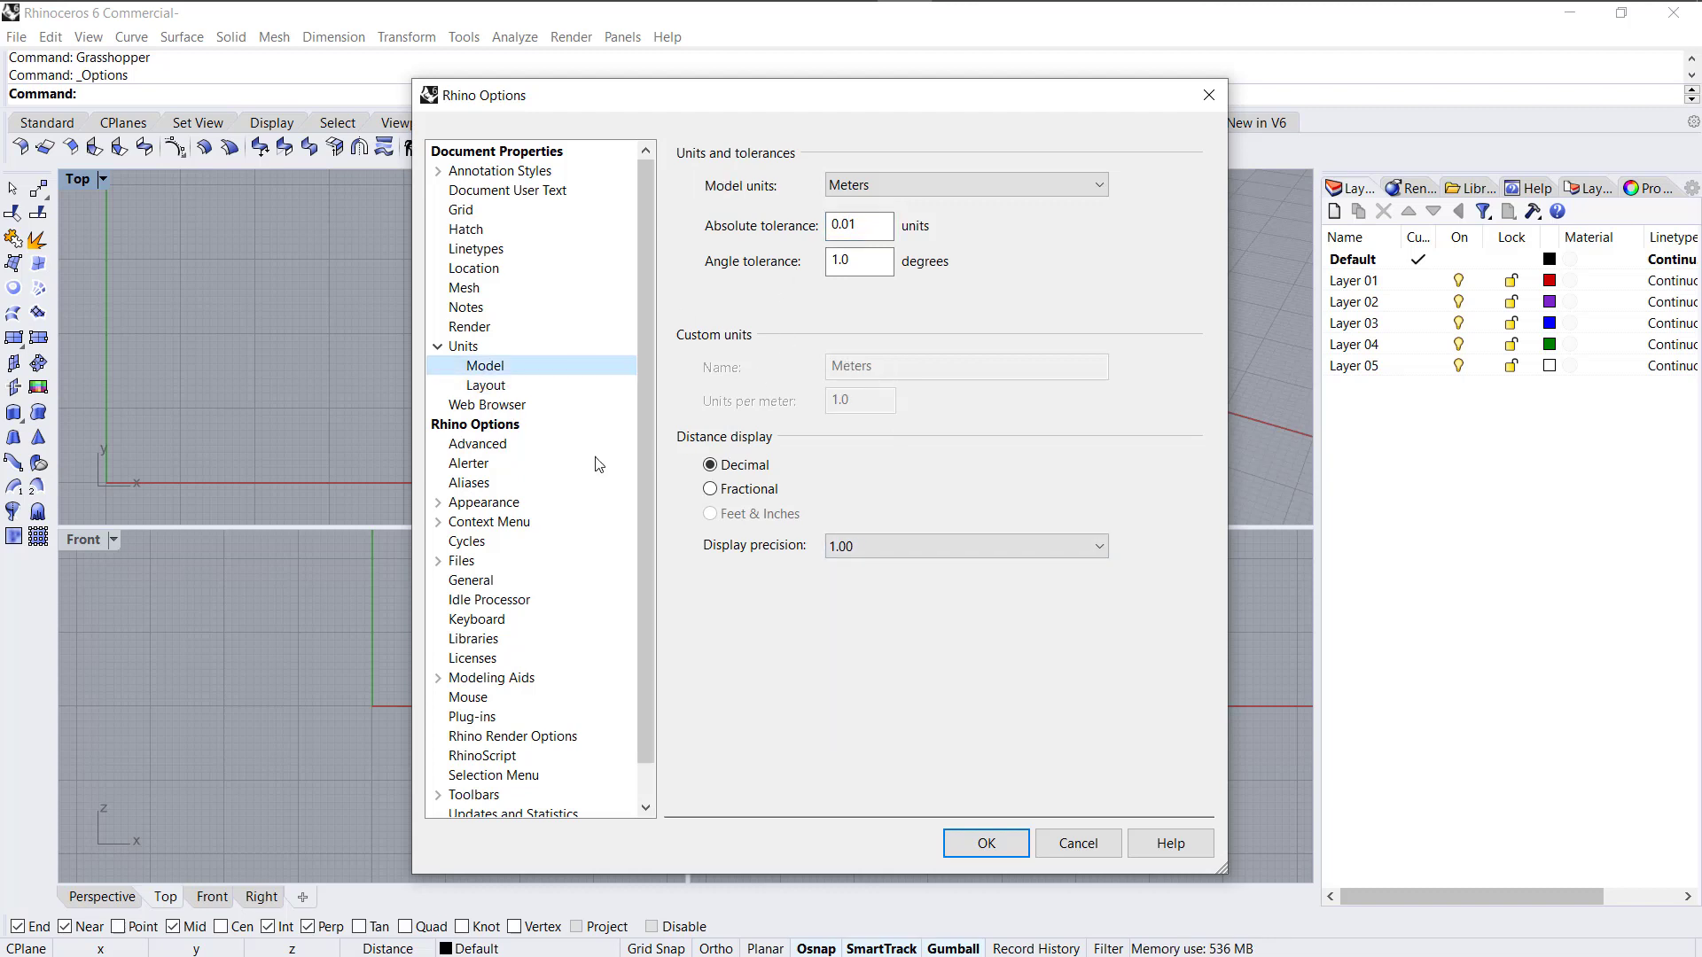
click(501, 386)
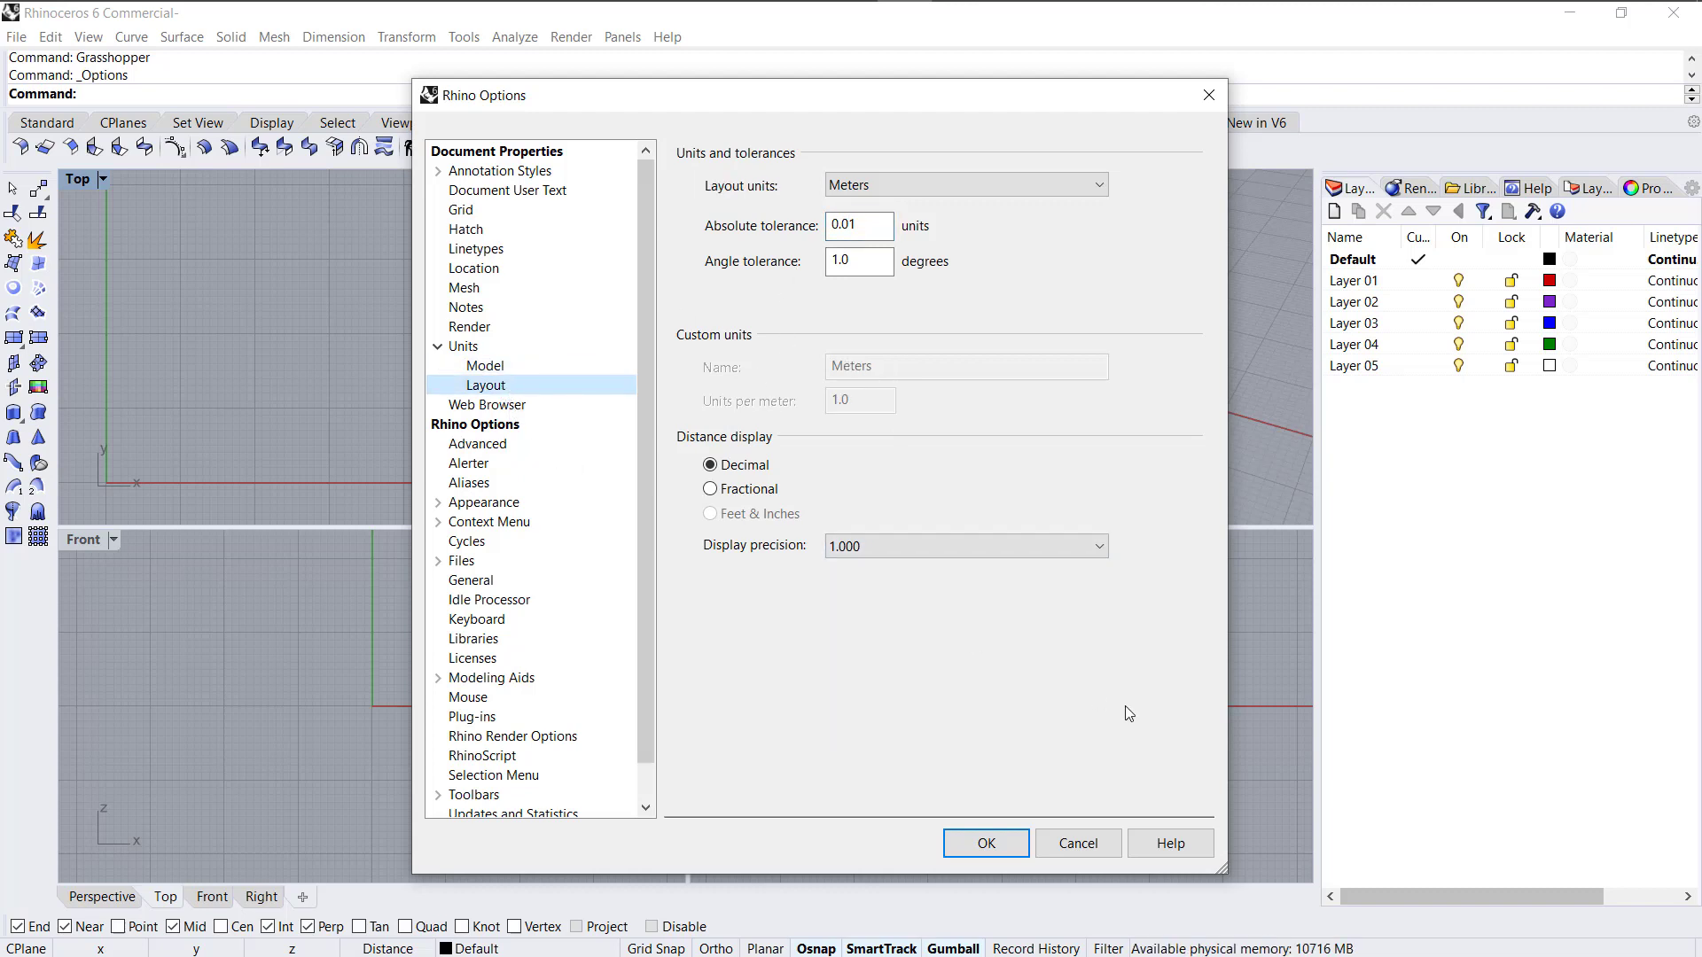
click(986, 843)
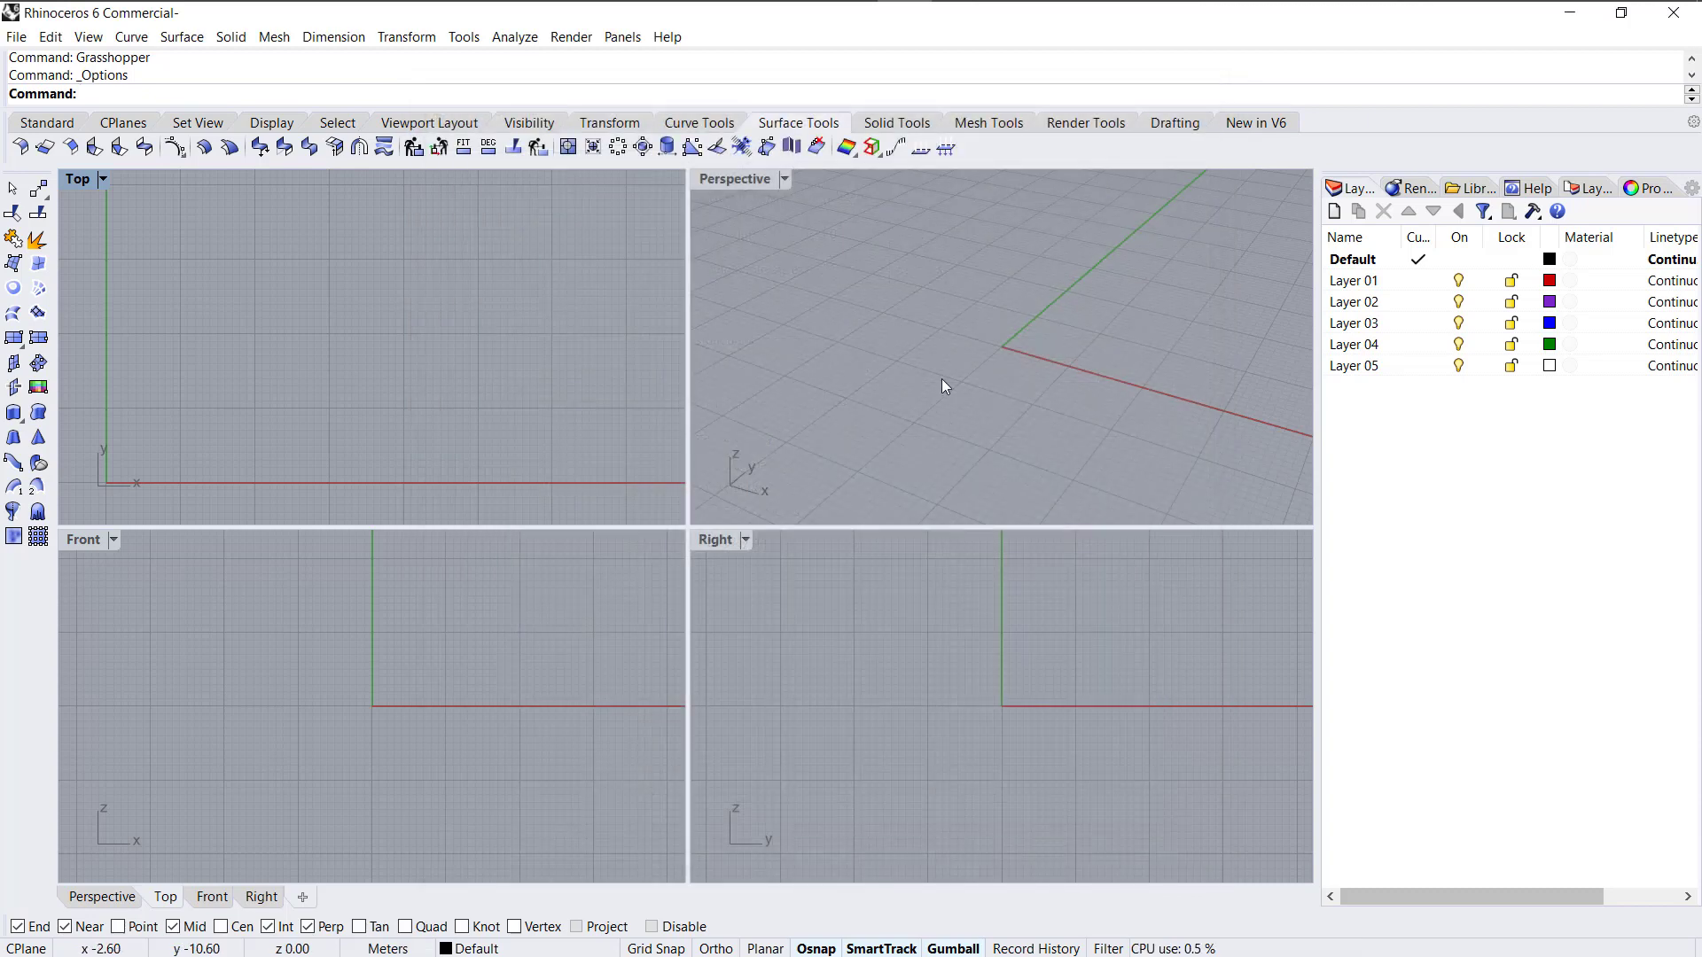
Launch Grasshopper with the Grasshopper command.
click(650, 363)
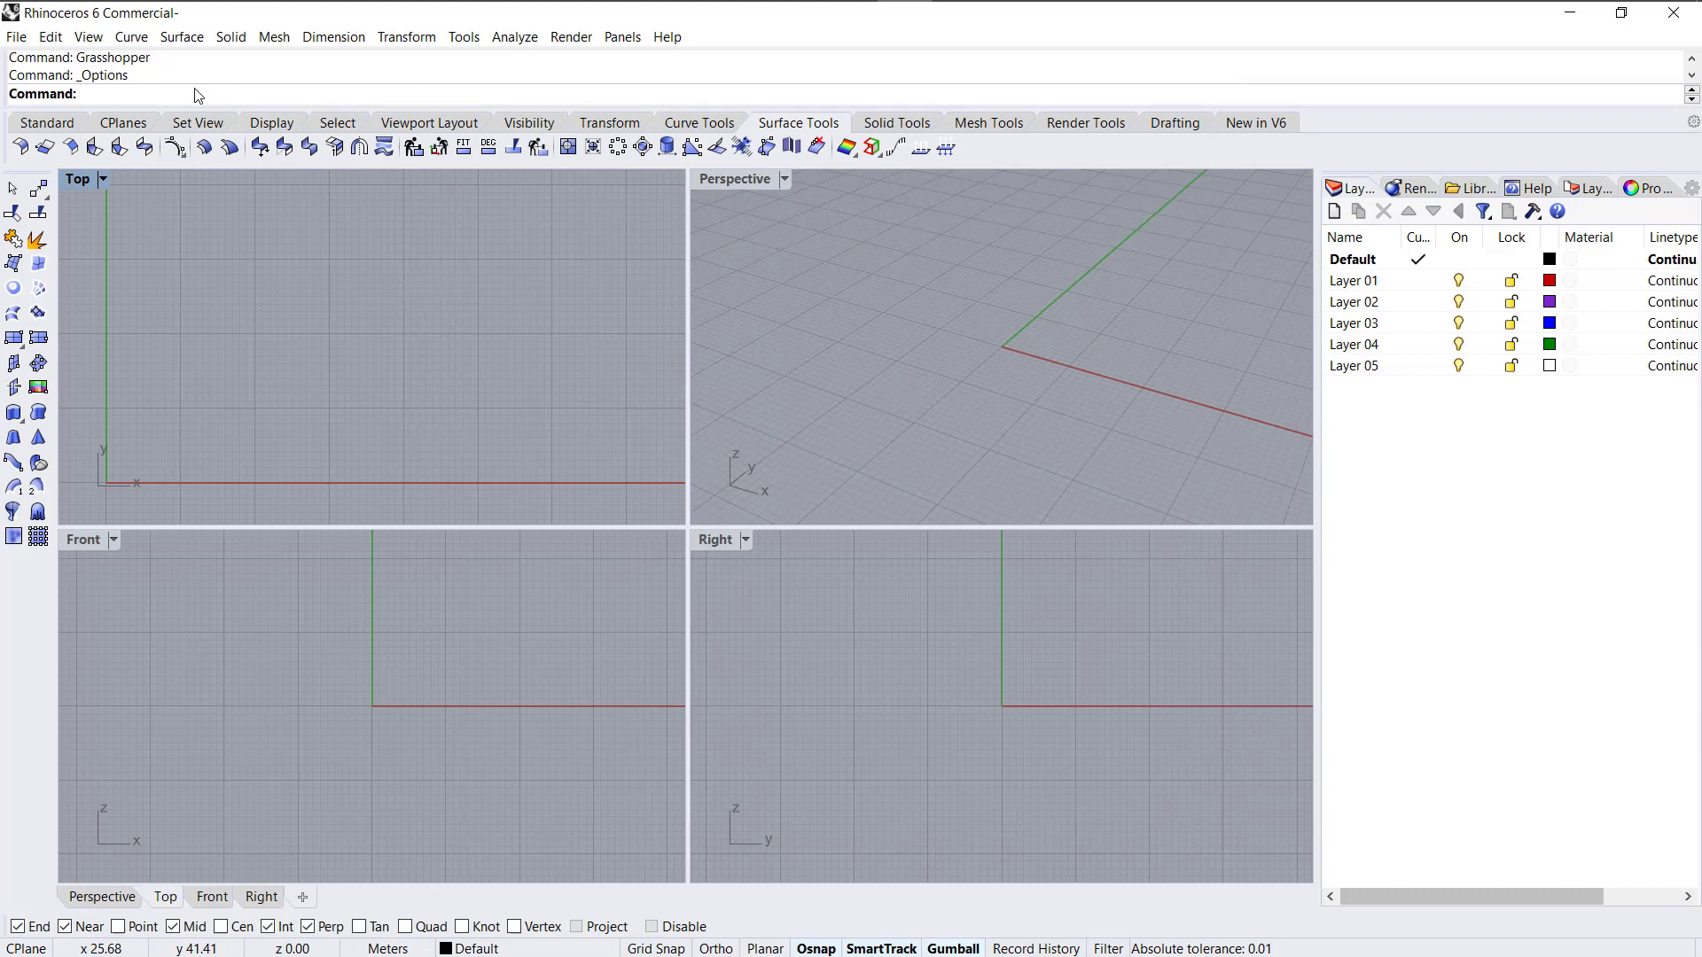
text(Grasshopper)
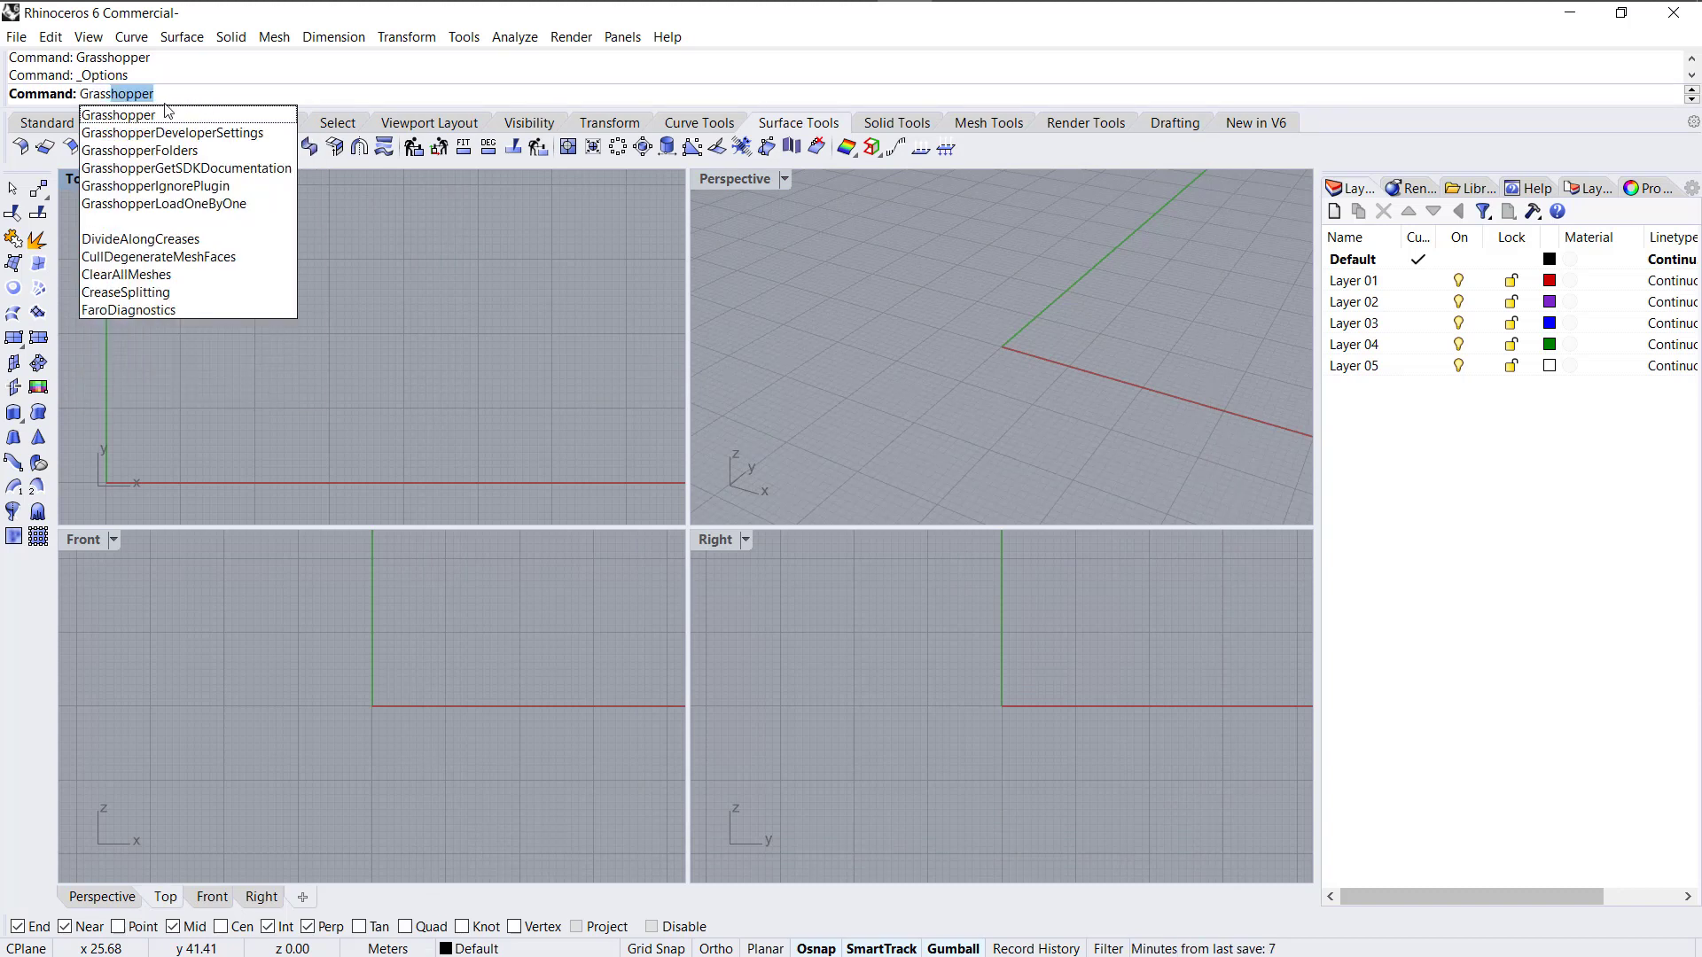
click(167, 115)
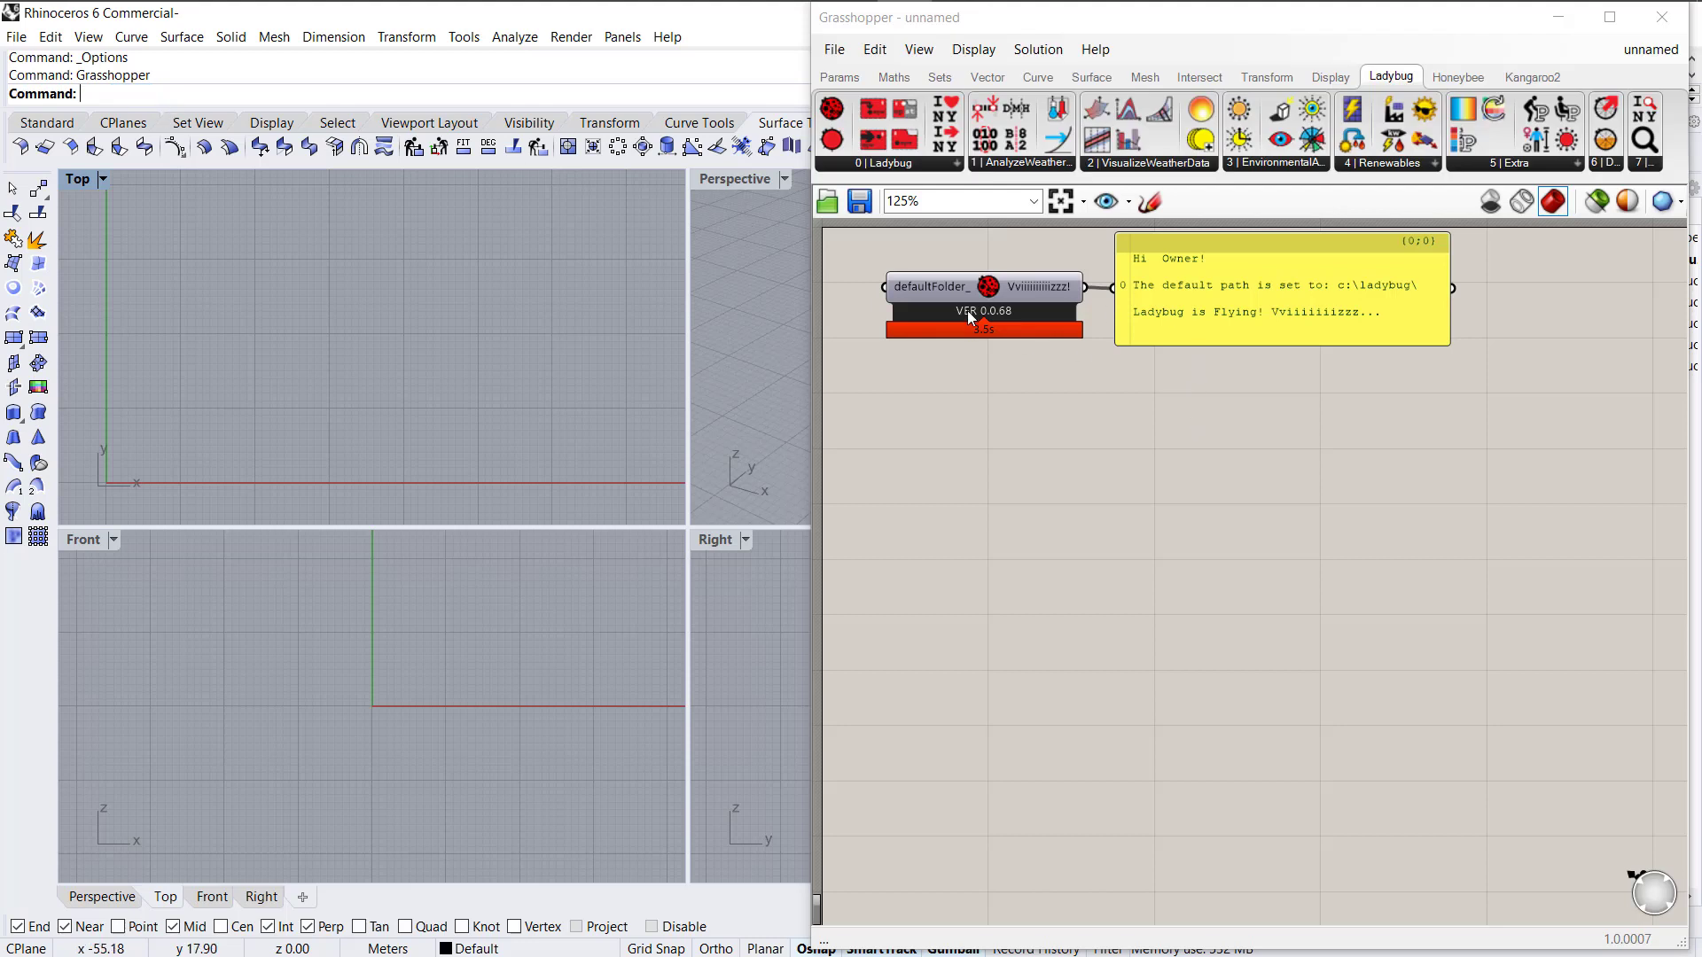
Delete the existing Ladybug component and its yellow text panel from the Grasshopper canvas.
click(1013, 289)
key(Delete)
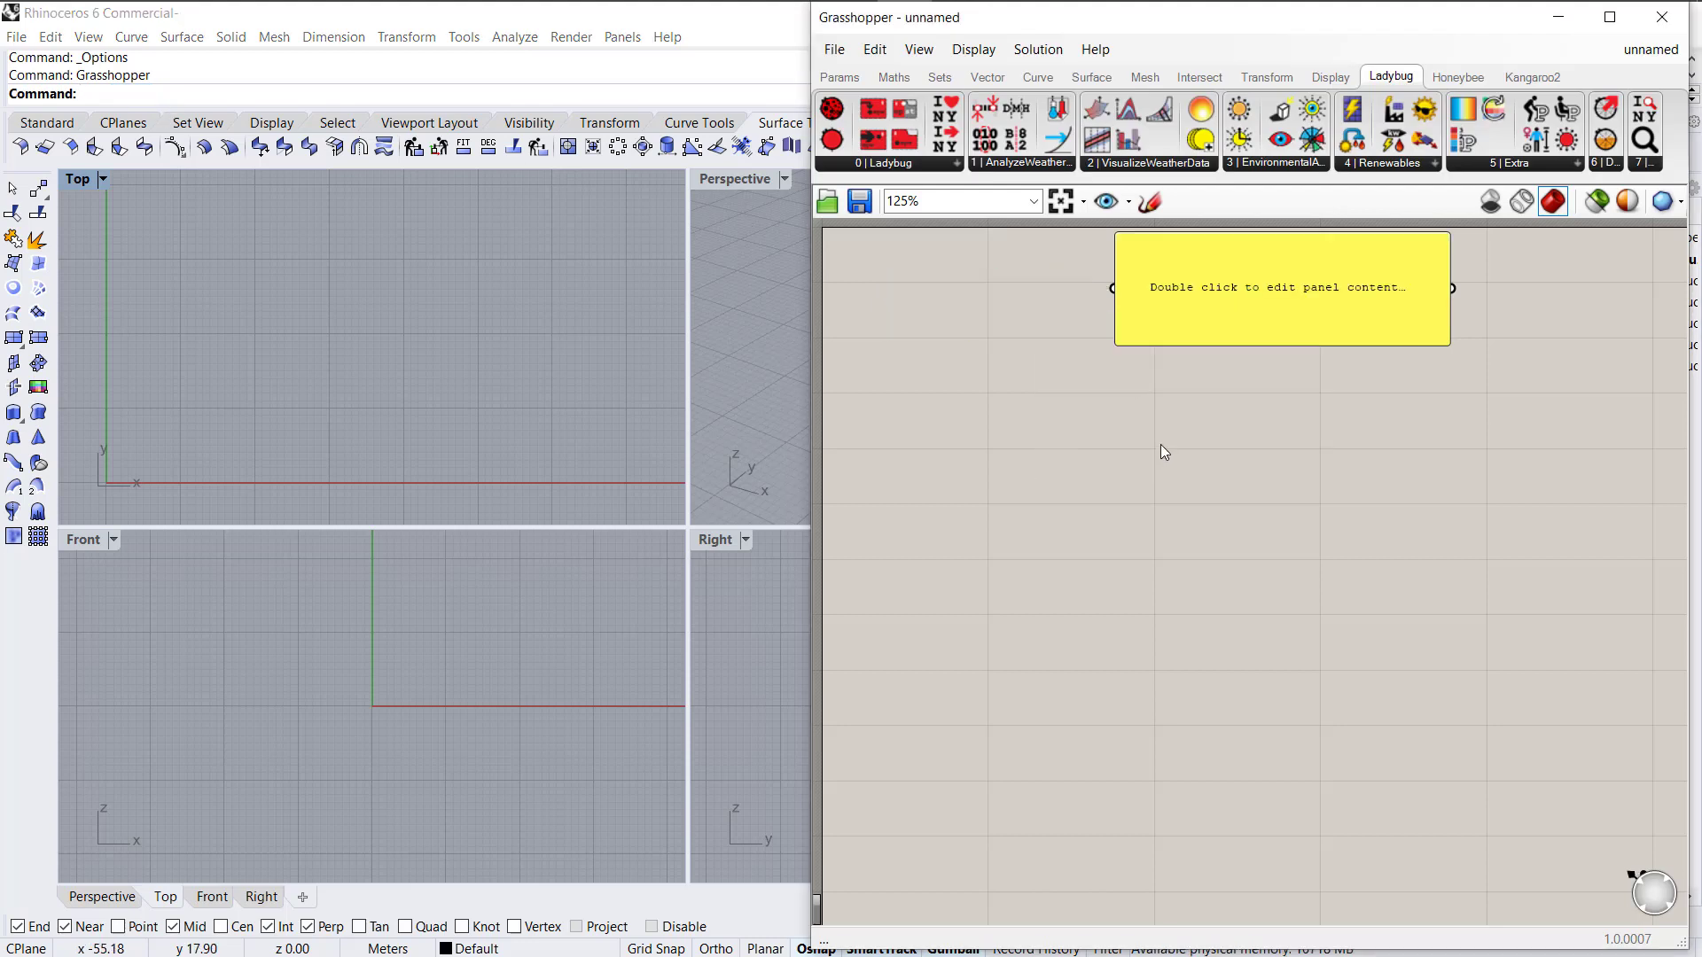
click(1204, 301)
key(Delete)
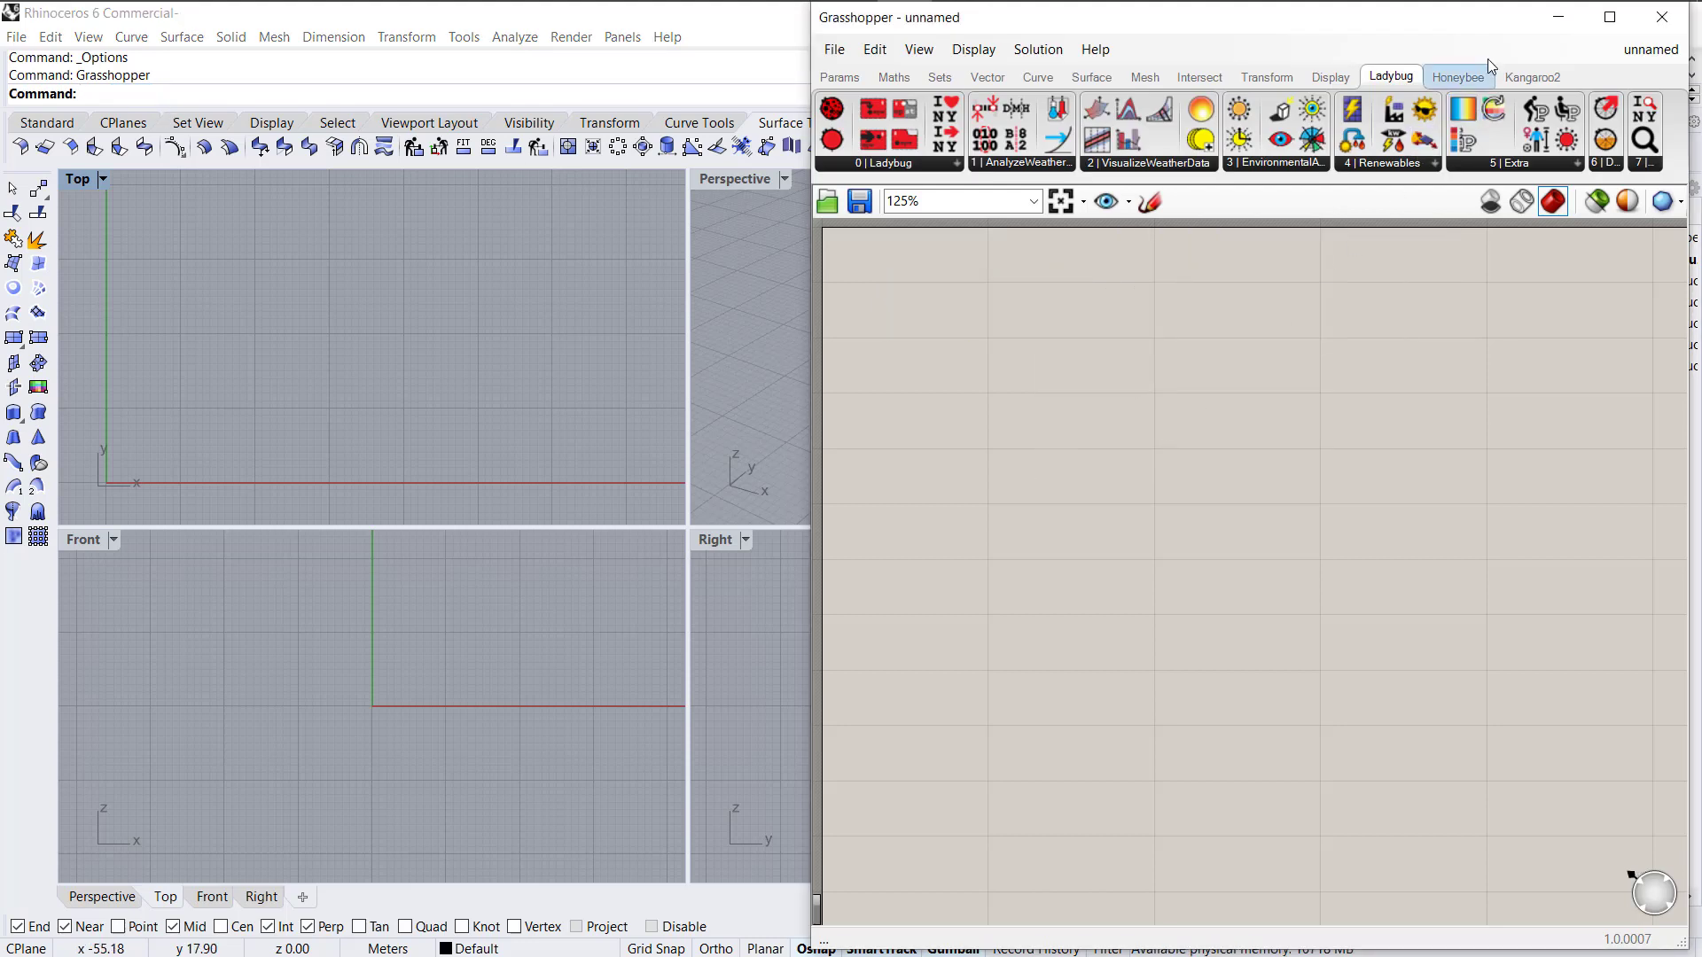
Widen the Grasshopper window and reposition it so all the Ladybug component groups fit beside the Rhino viewports.
drag(1489, 34, 1127, 45)
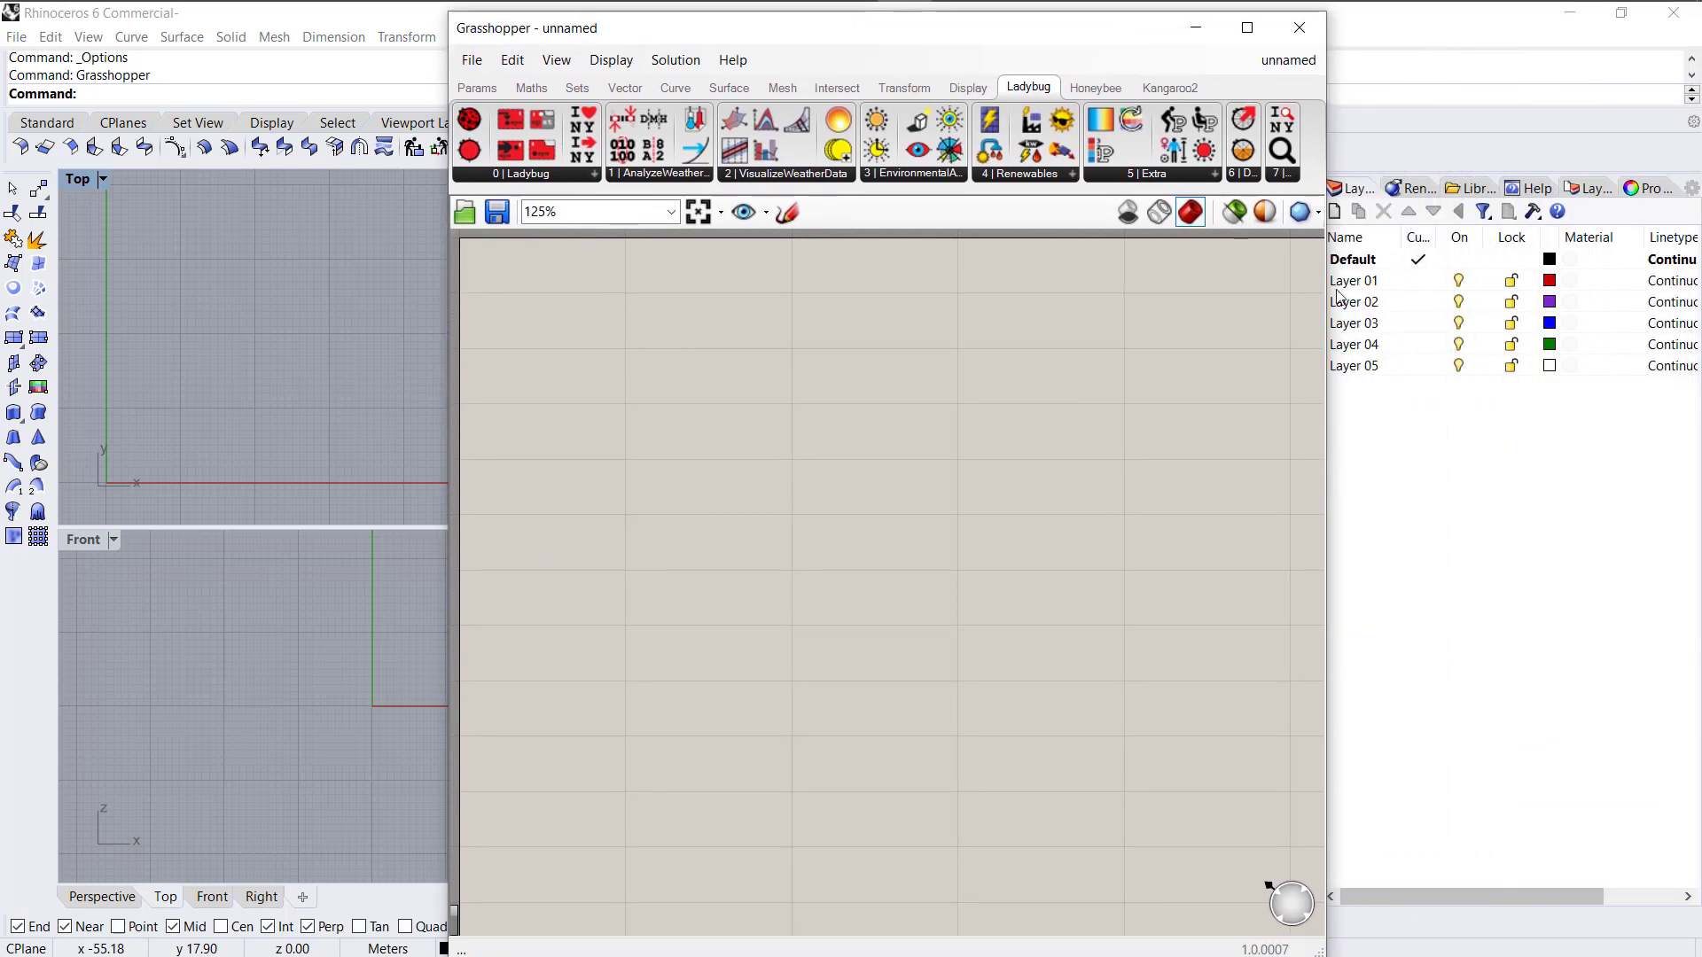
drag(1325, 312, 1446, 302)
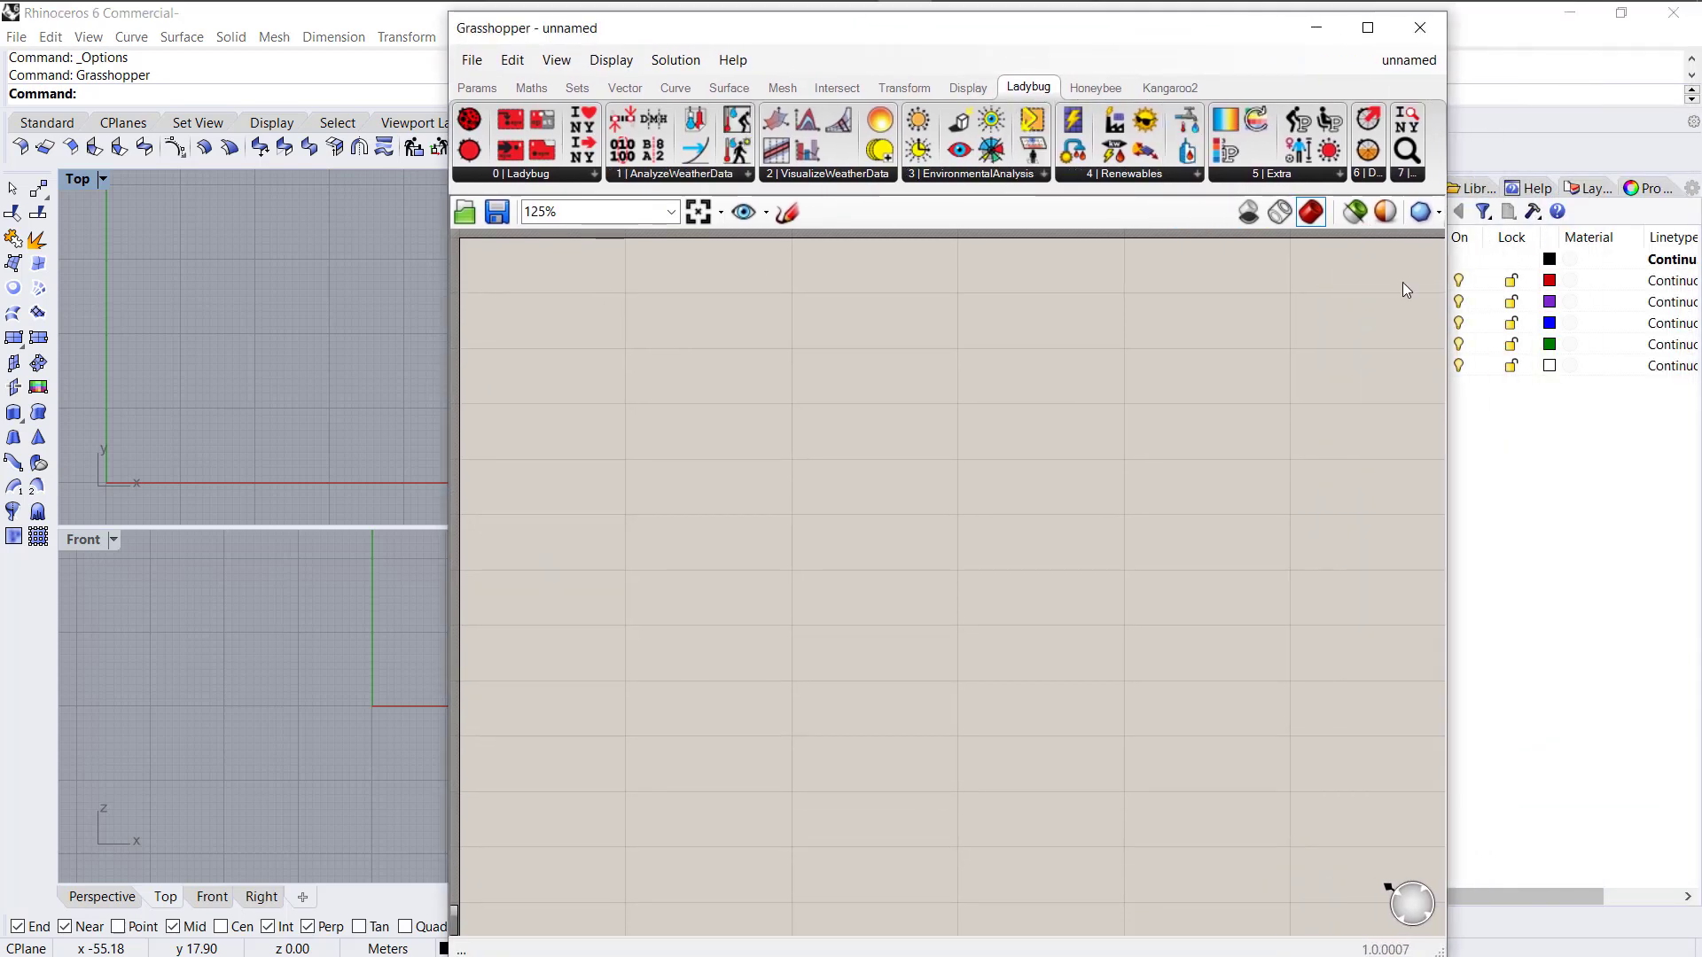
drag(1068, 40, 1266, 44)
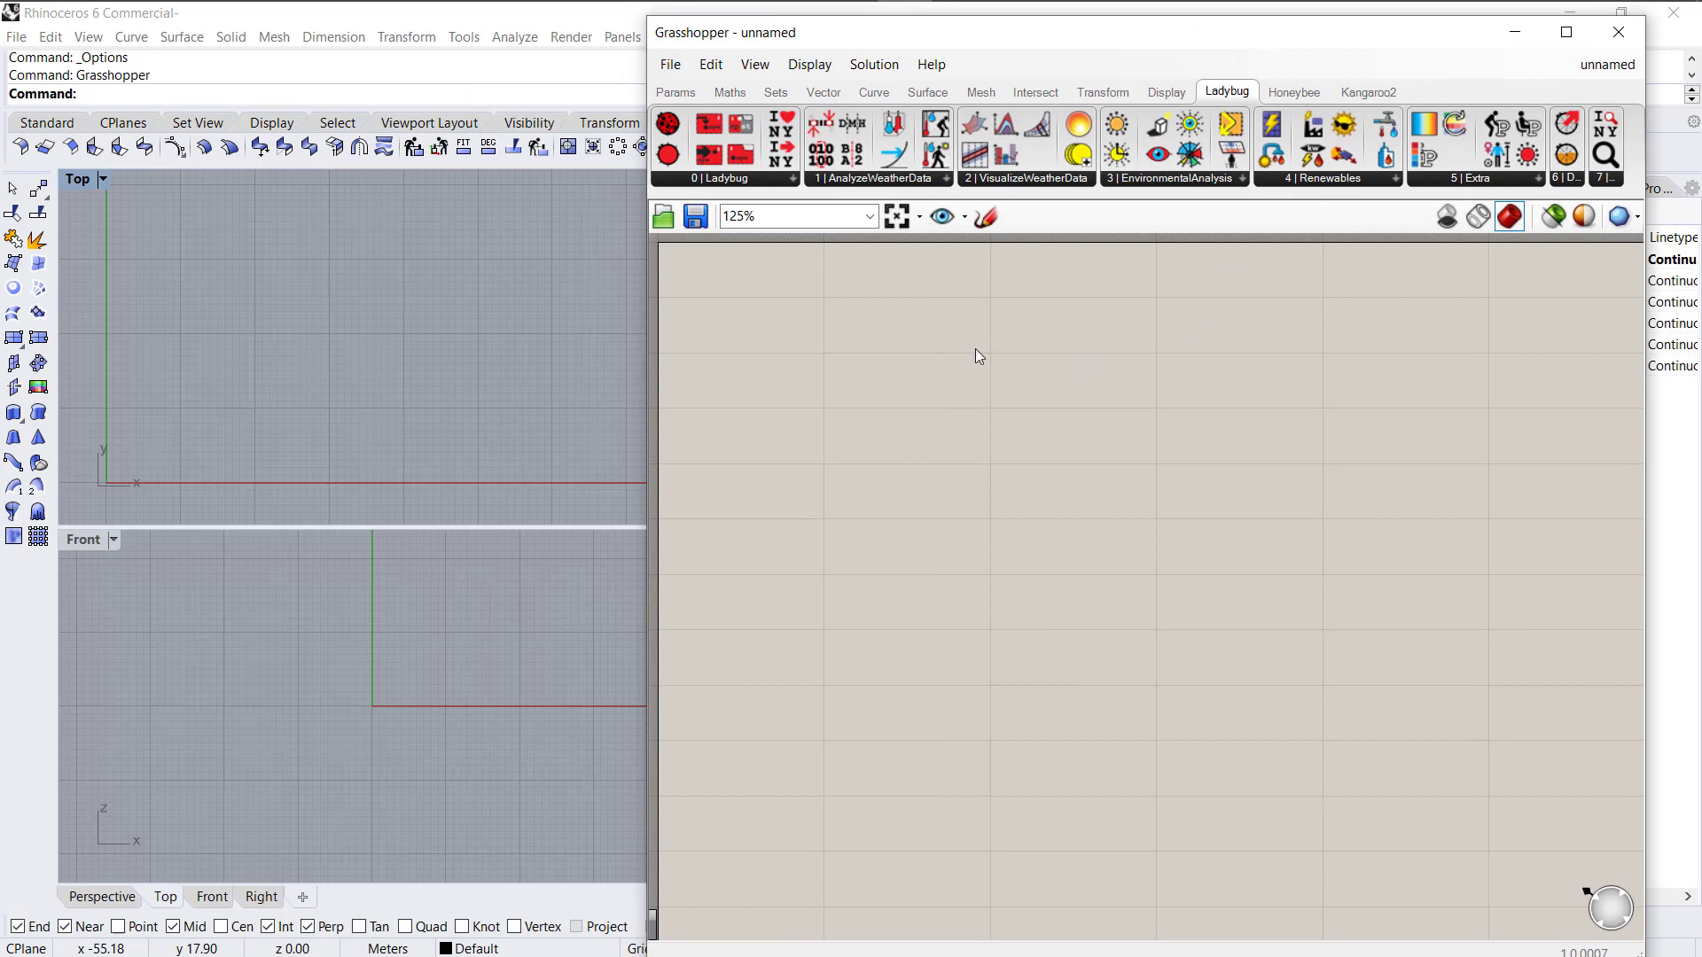
Place the Ladybug_Ladybug component near the upper-left corner of the canvas.
click(794, 183)
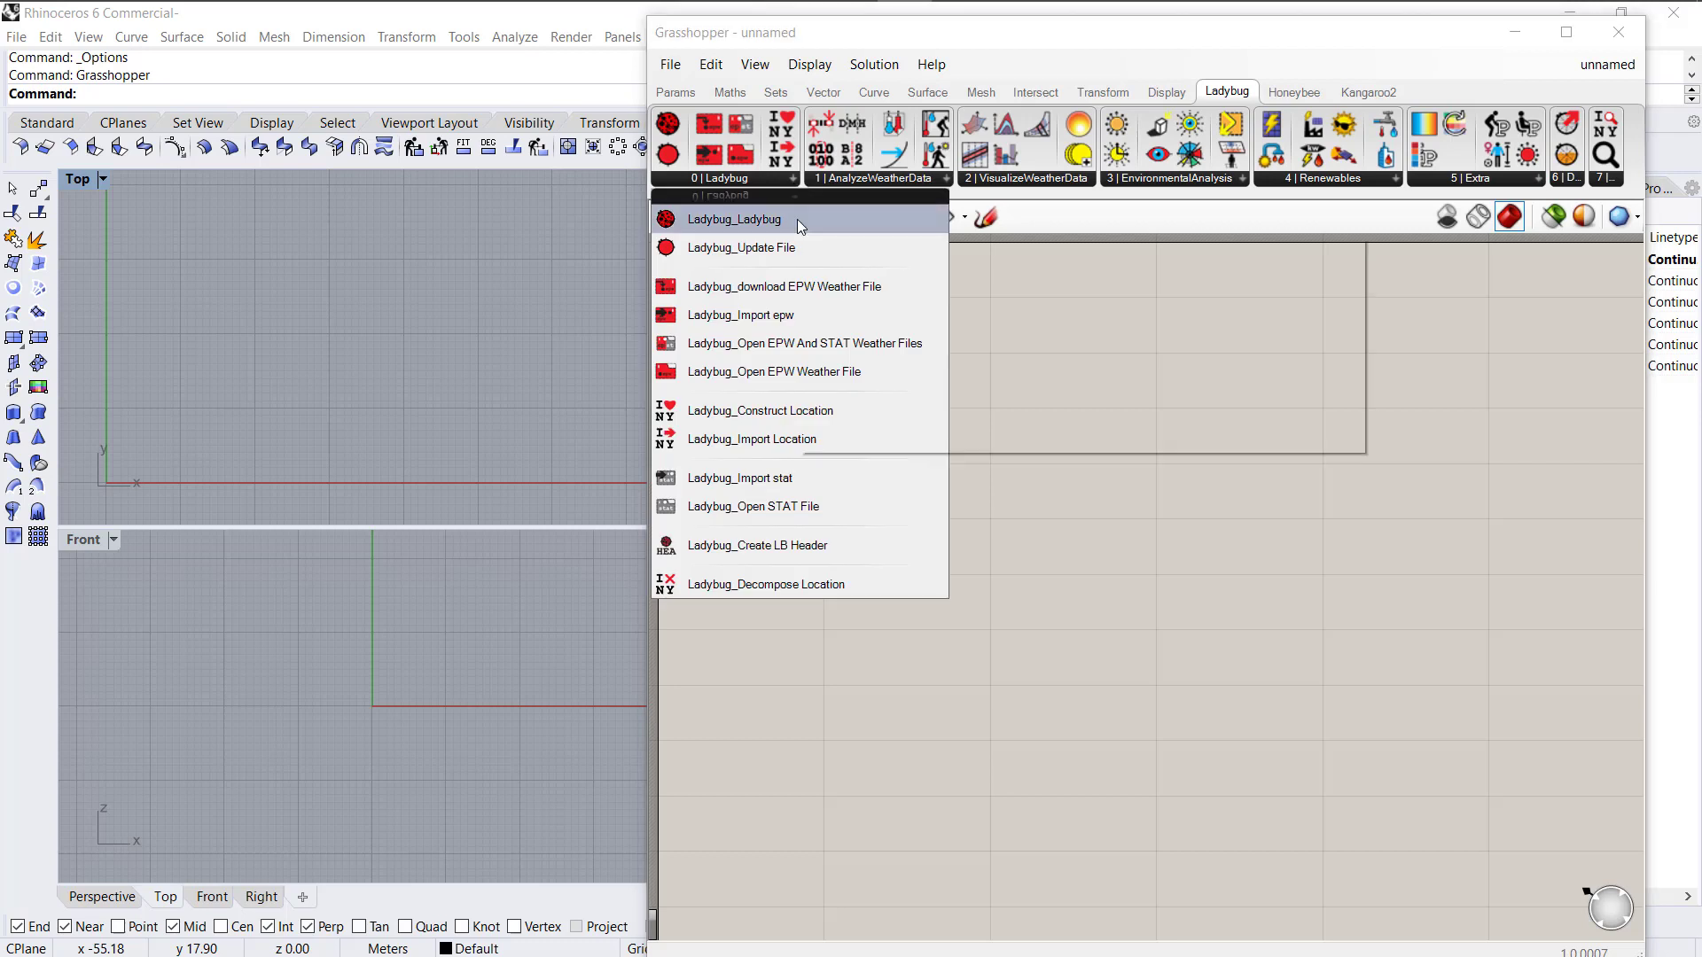
click(795, 220)
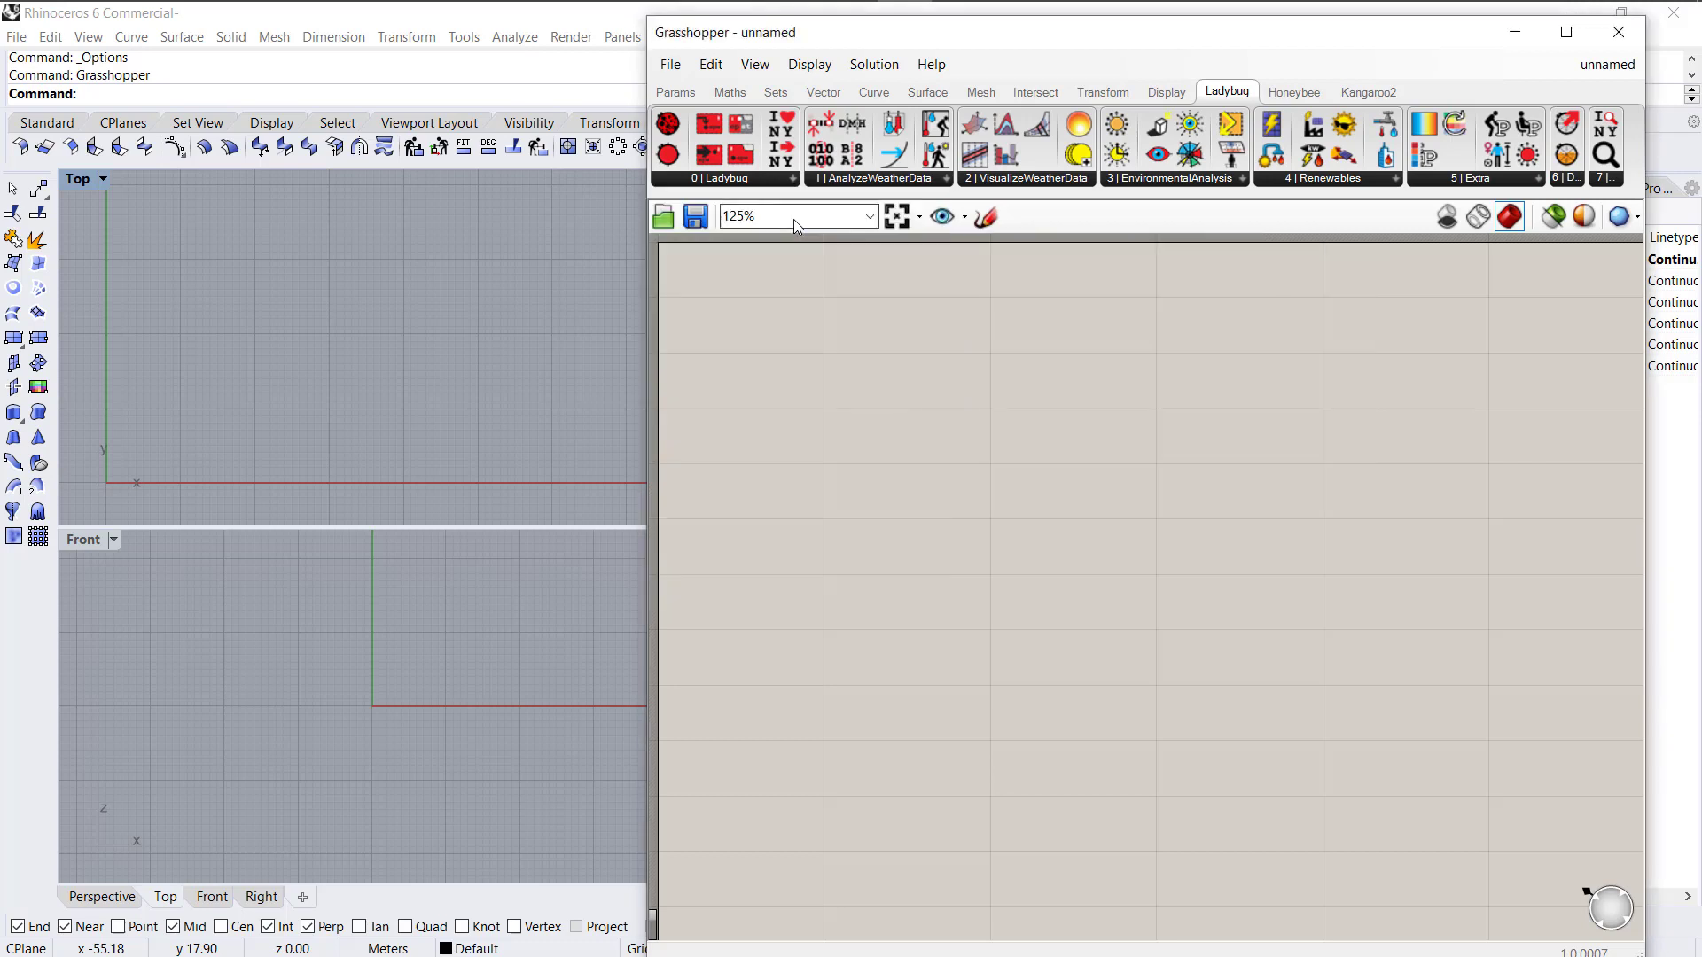
click(787, 312)
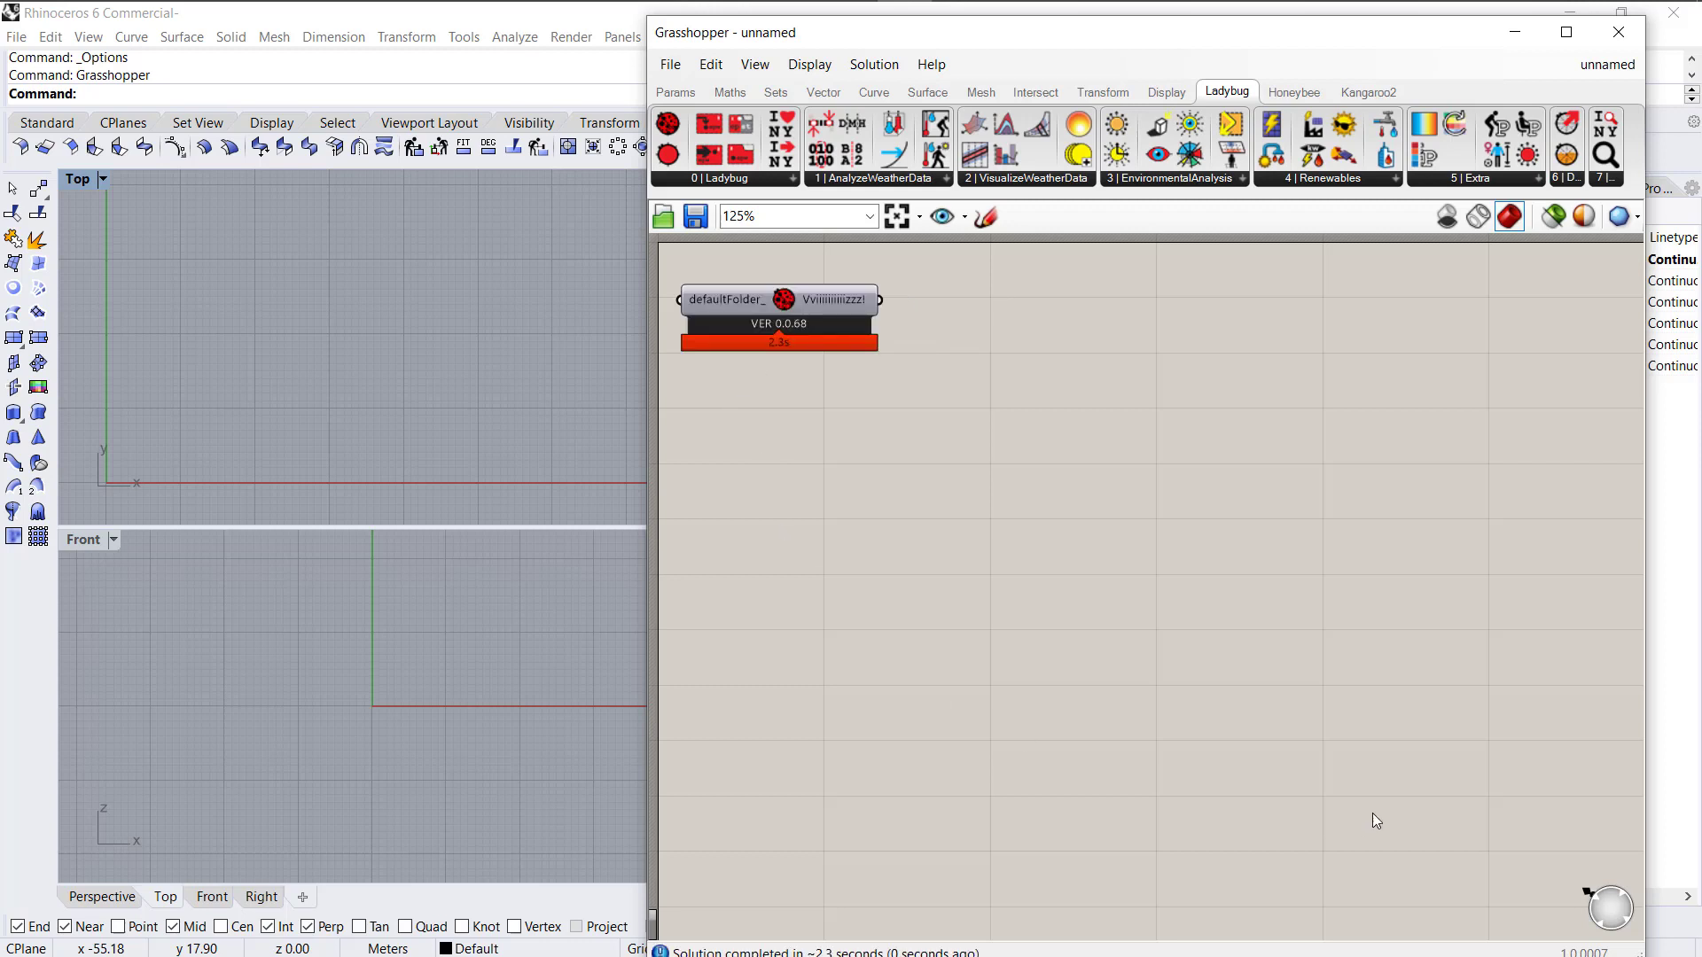
mouse_move(839, 294)
mouse_down()
mouse_move(823, 291)
mouse_move(843, 292)
mouse_up()
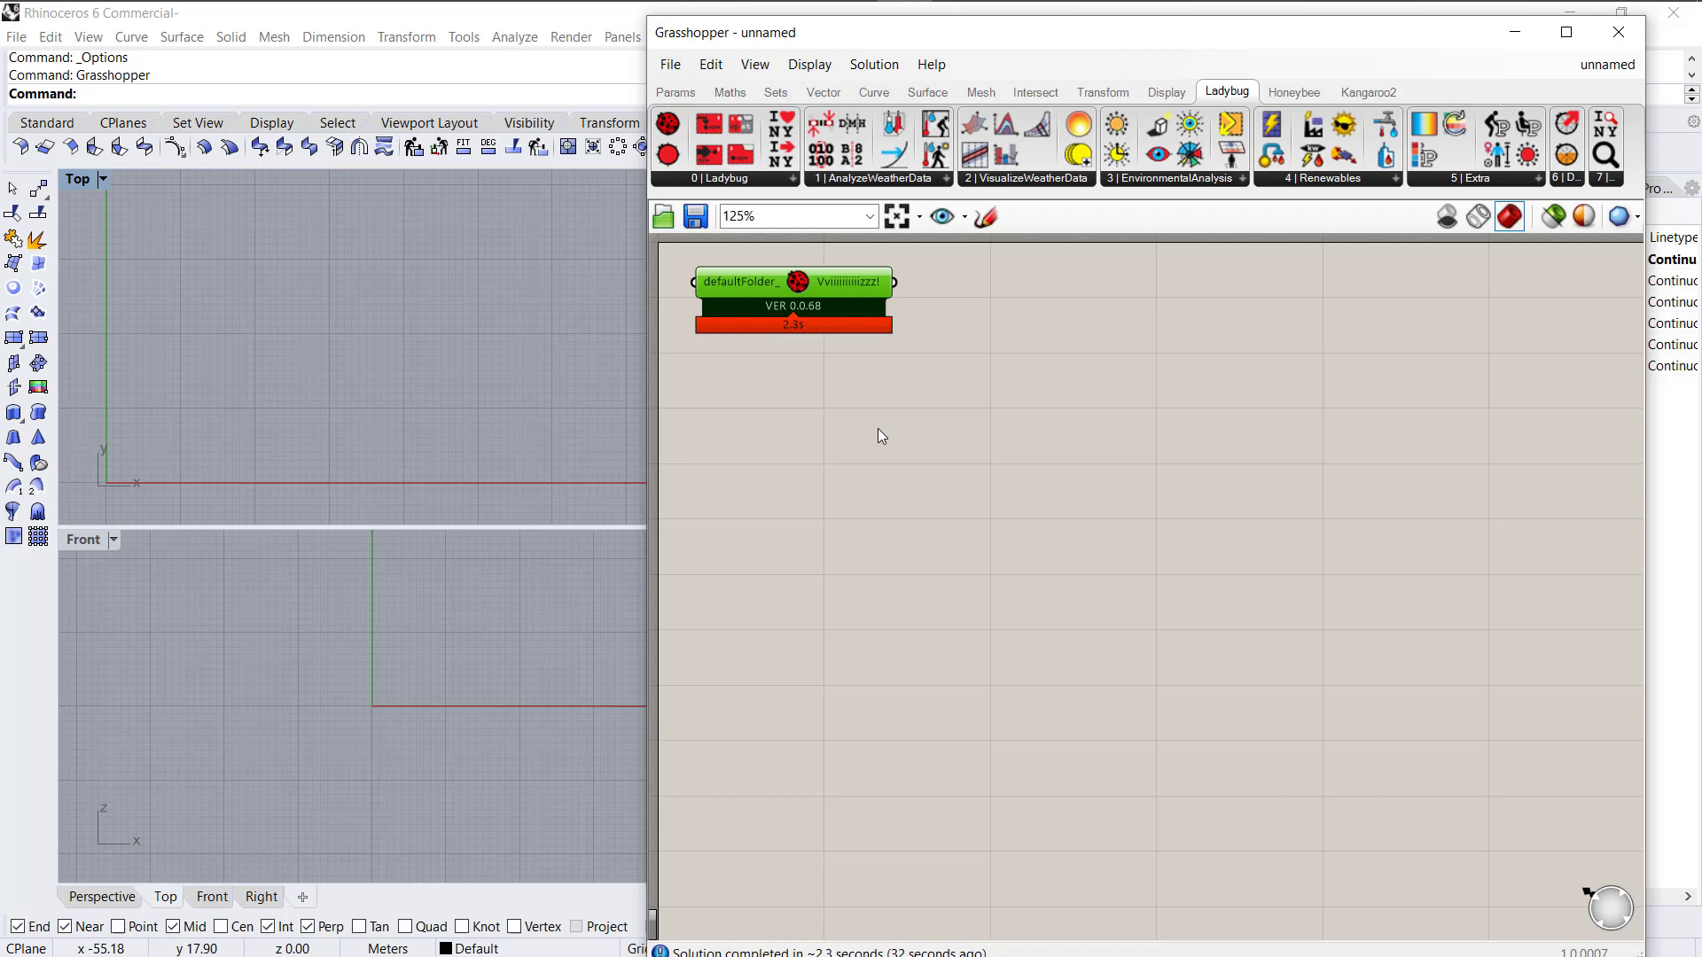
Add the Ladybug_Open EPW Weather File component below the Ladybug_Ladybug component.
click(794, 178)
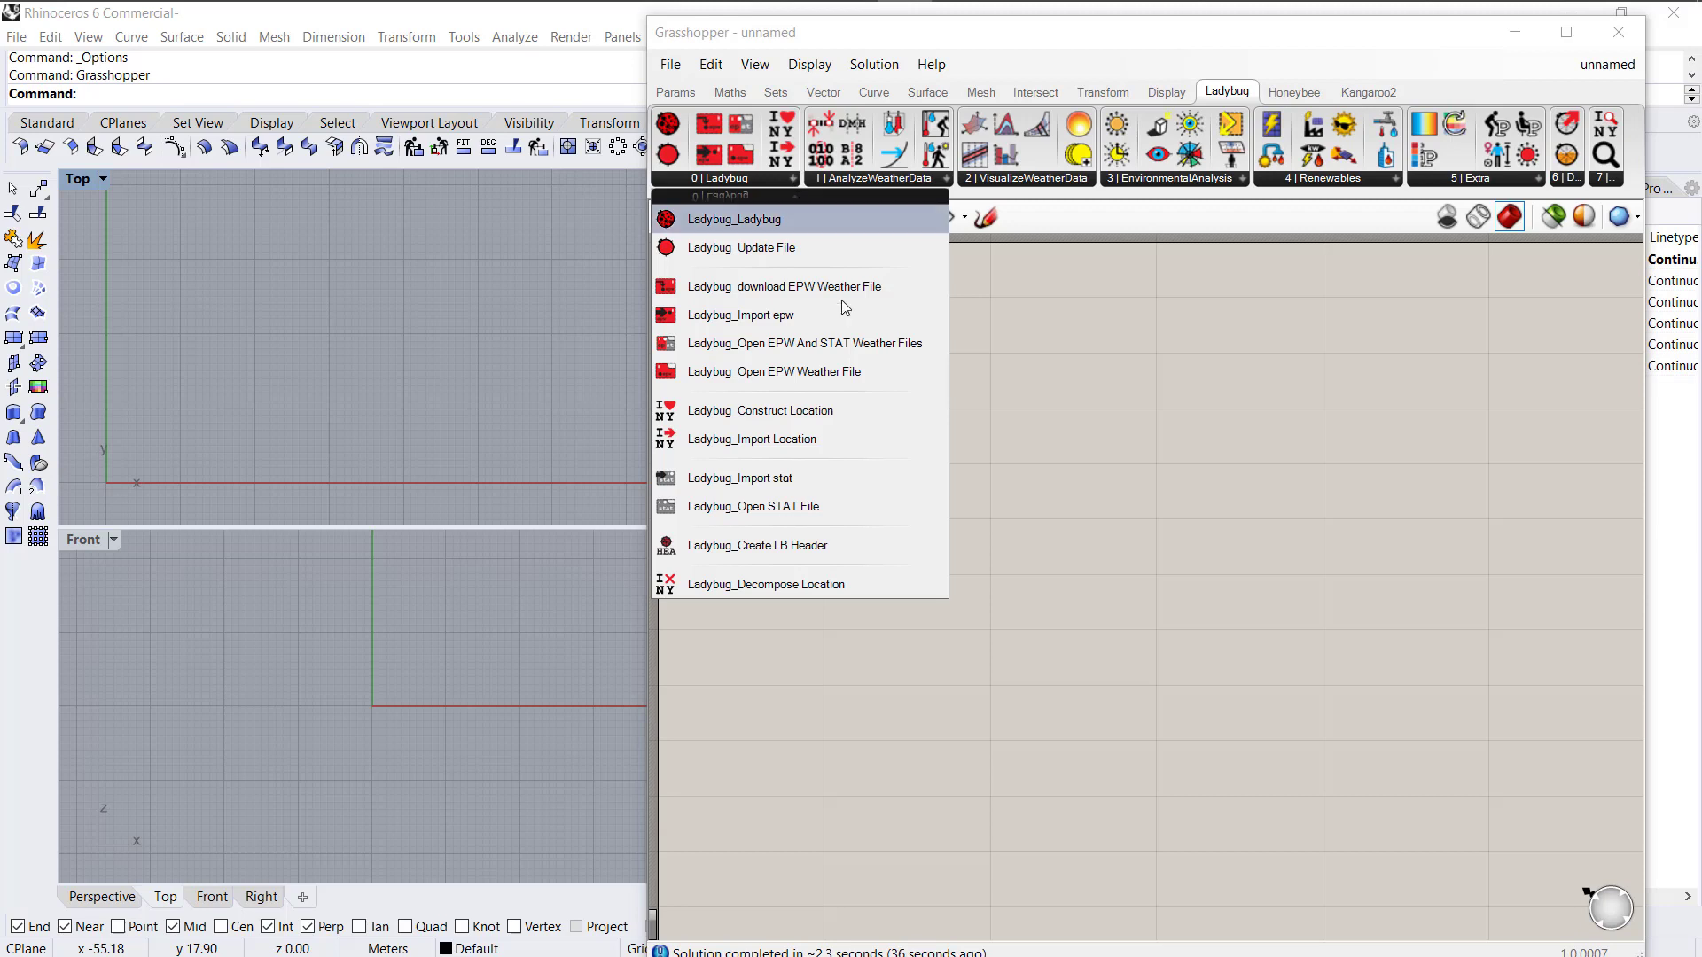
drag(860, 371, 904, 453)
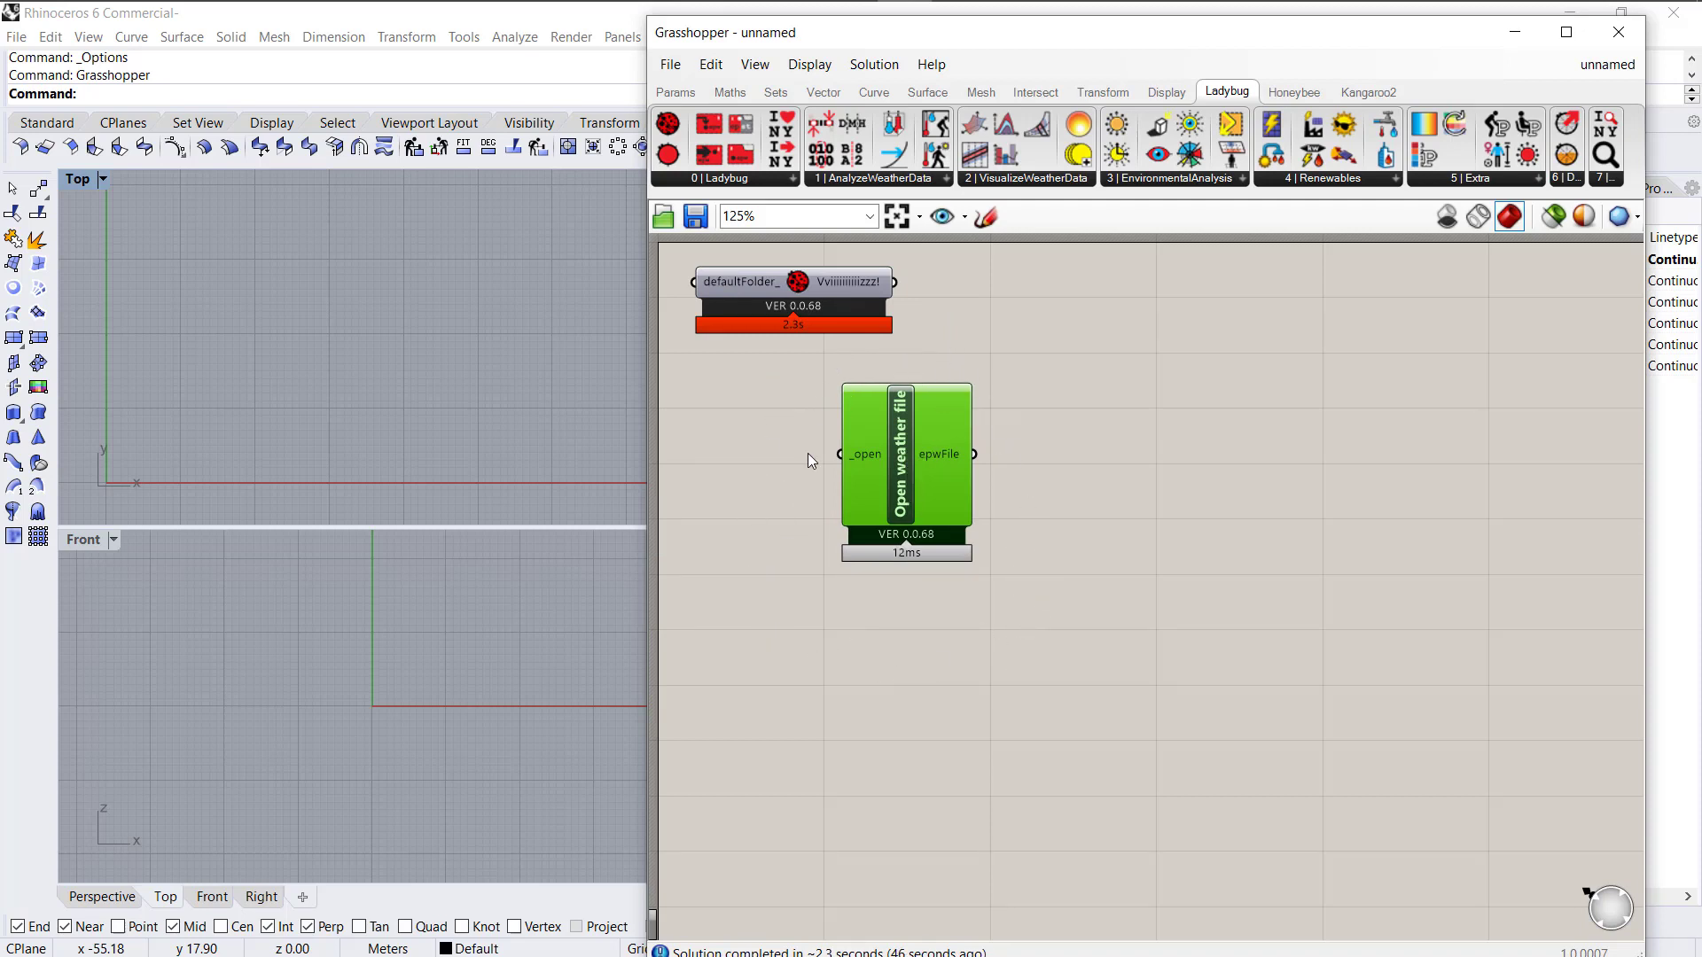
drag(911, 505, 903, 494)
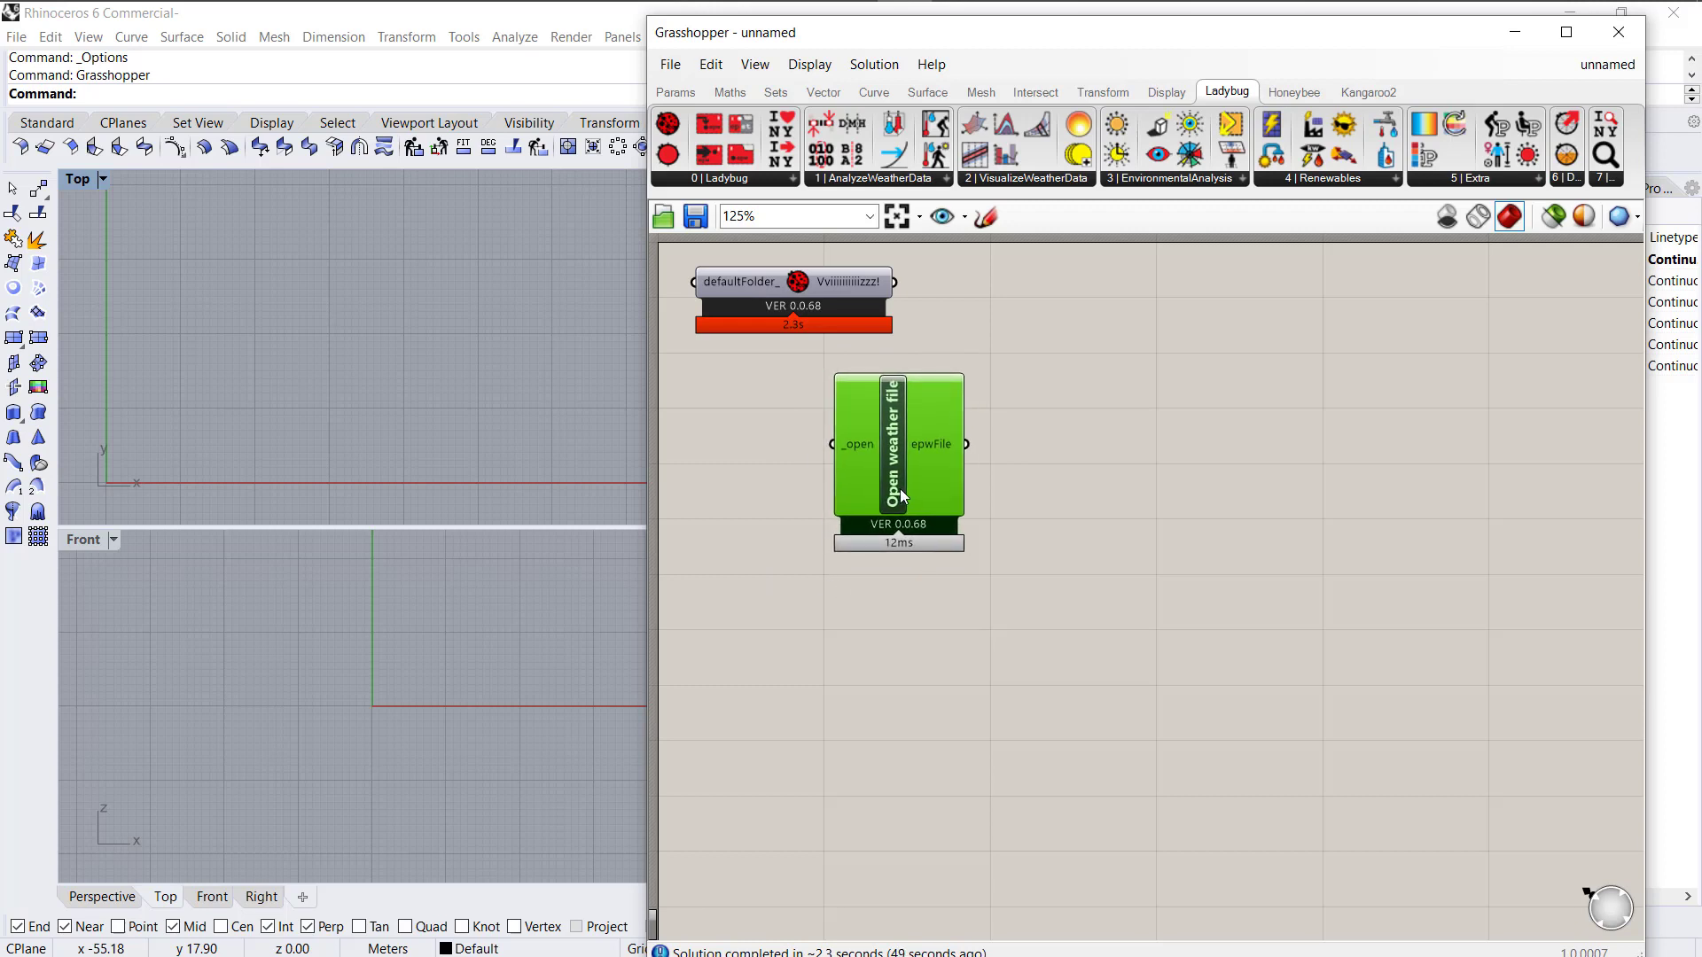
Add the Ladybug_Open EPW And STAT Weather Files component below the Open weather file component, and nudge the latter slightly upward.
click(793, 179)
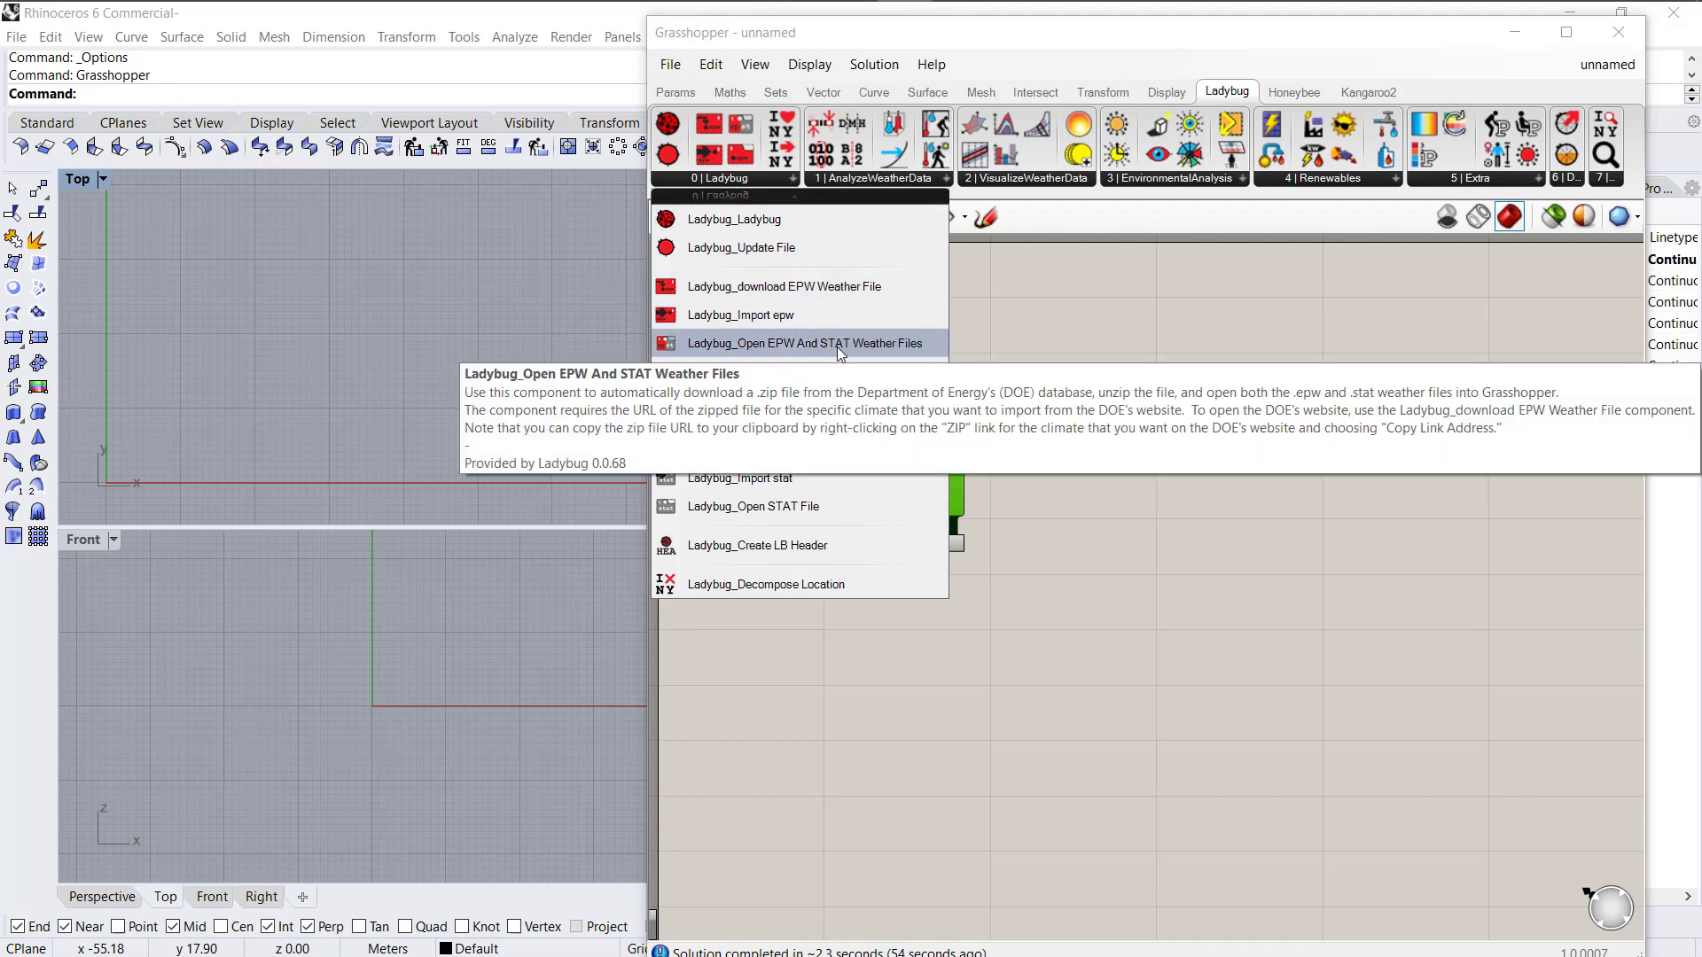
drag(837, 343, 968, 679)
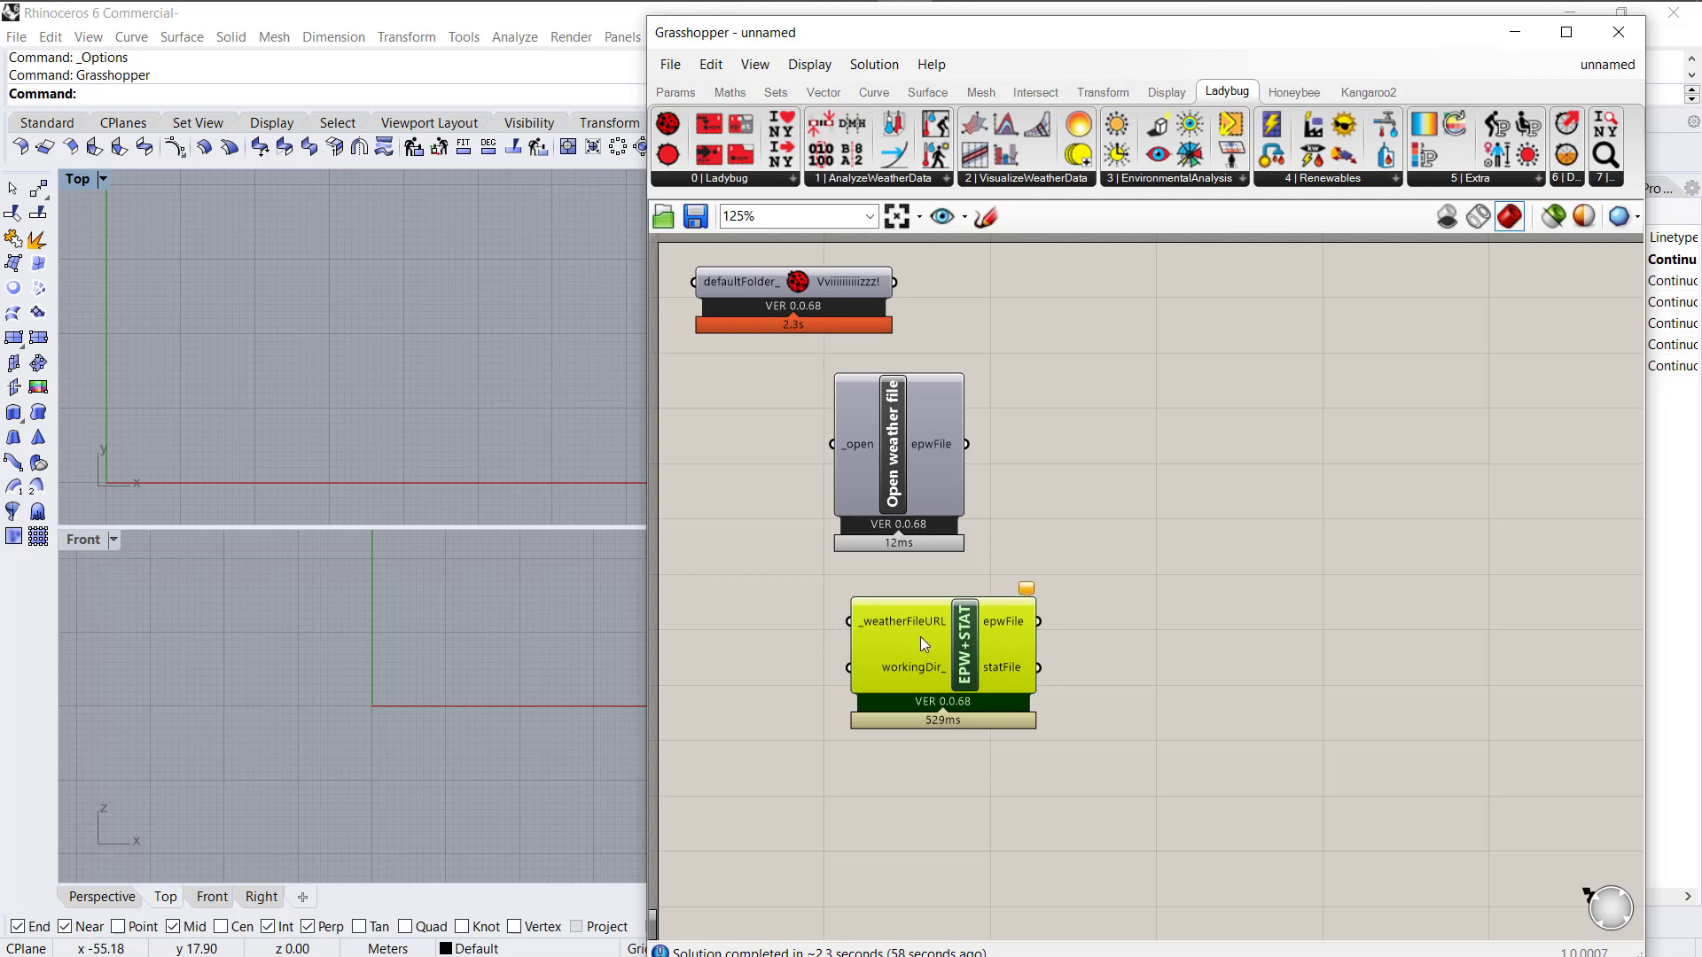
click(853, 402)
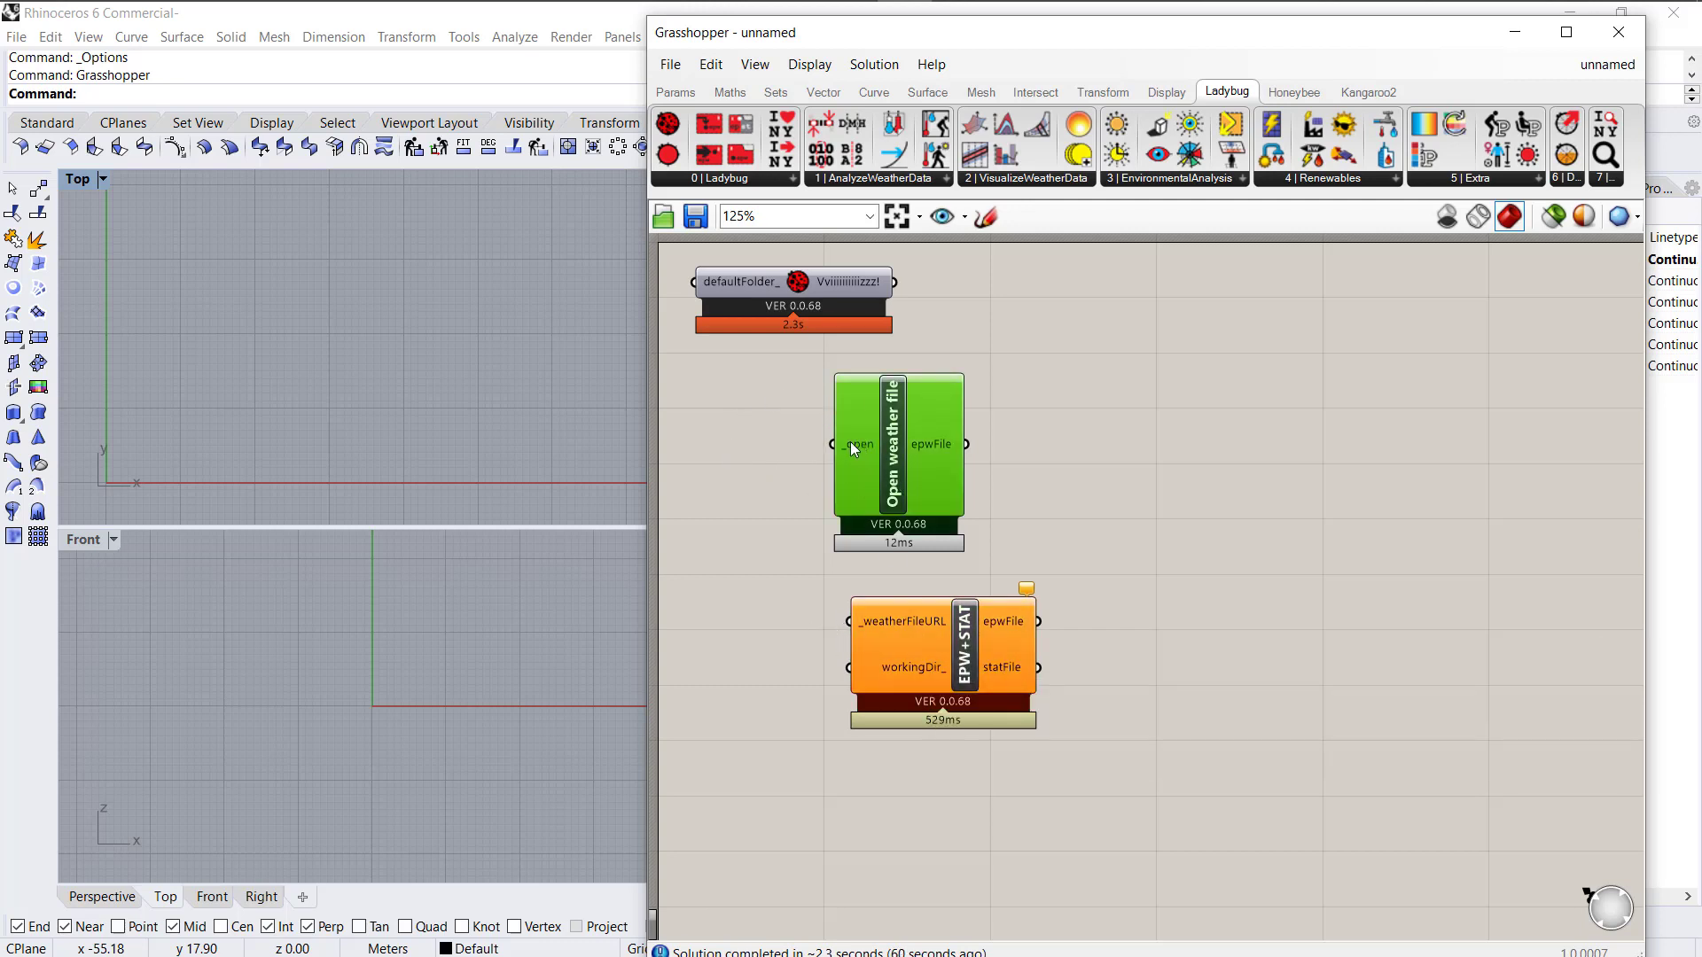
drag(891, 461, 897, 452)
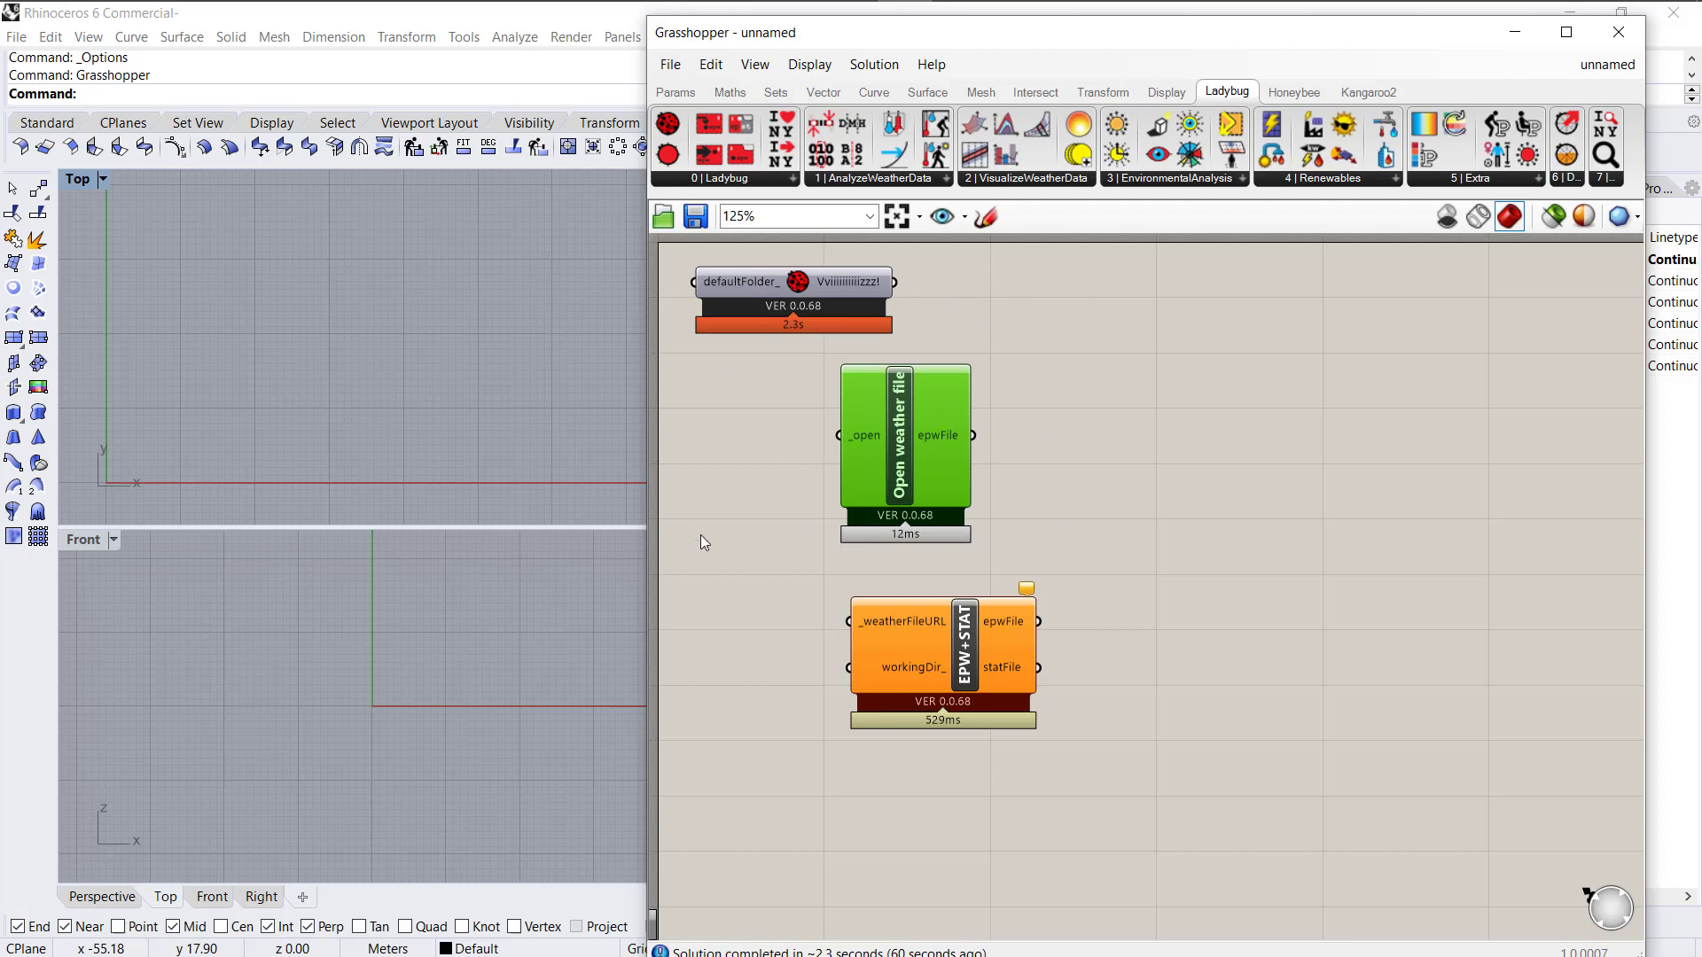
click(960, 678)
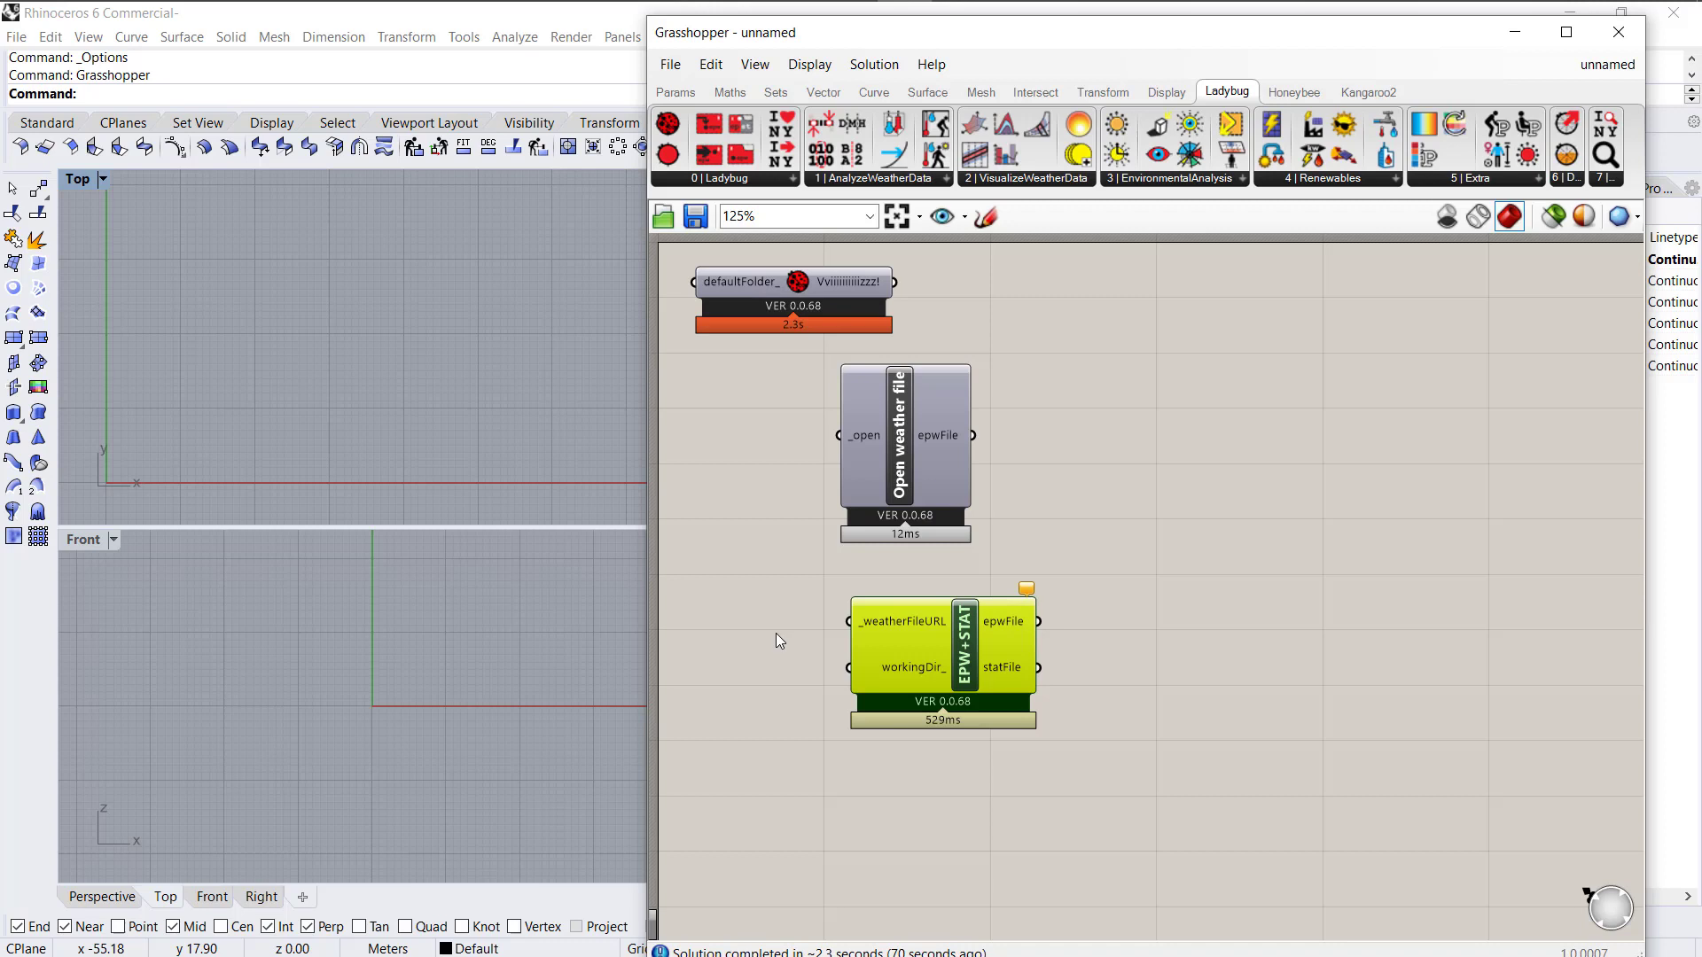
Switch to Chrome and search Google for "energyplus".
mouse_move(305, 24)
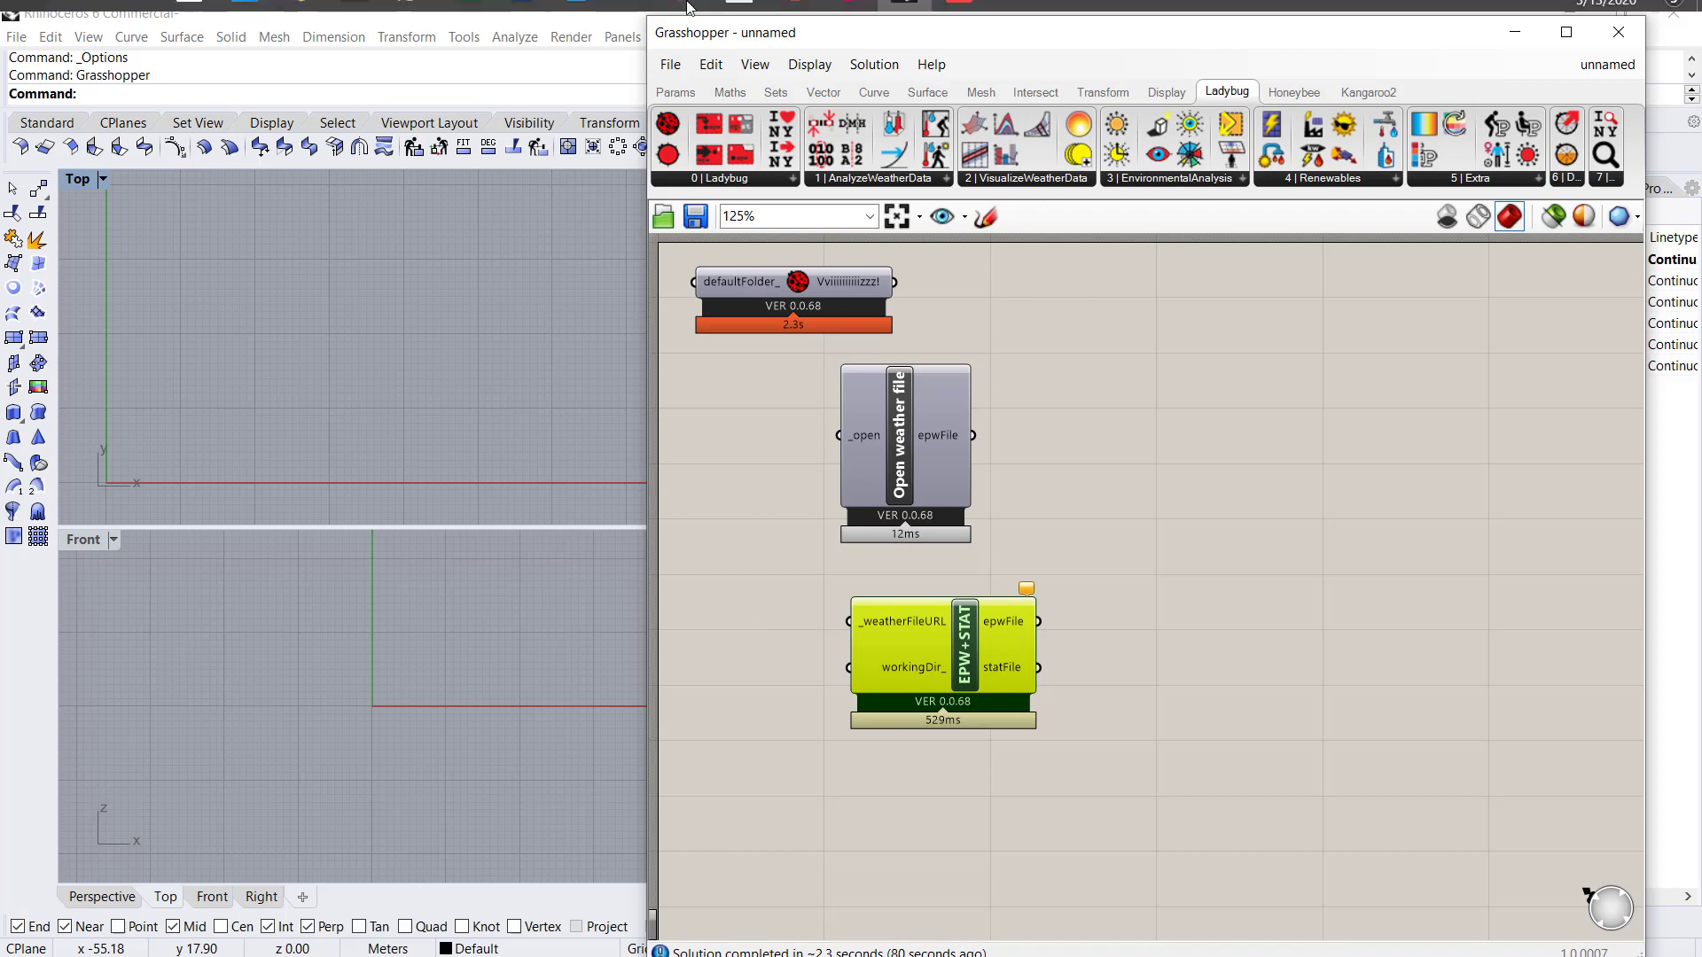
click(306, 24)
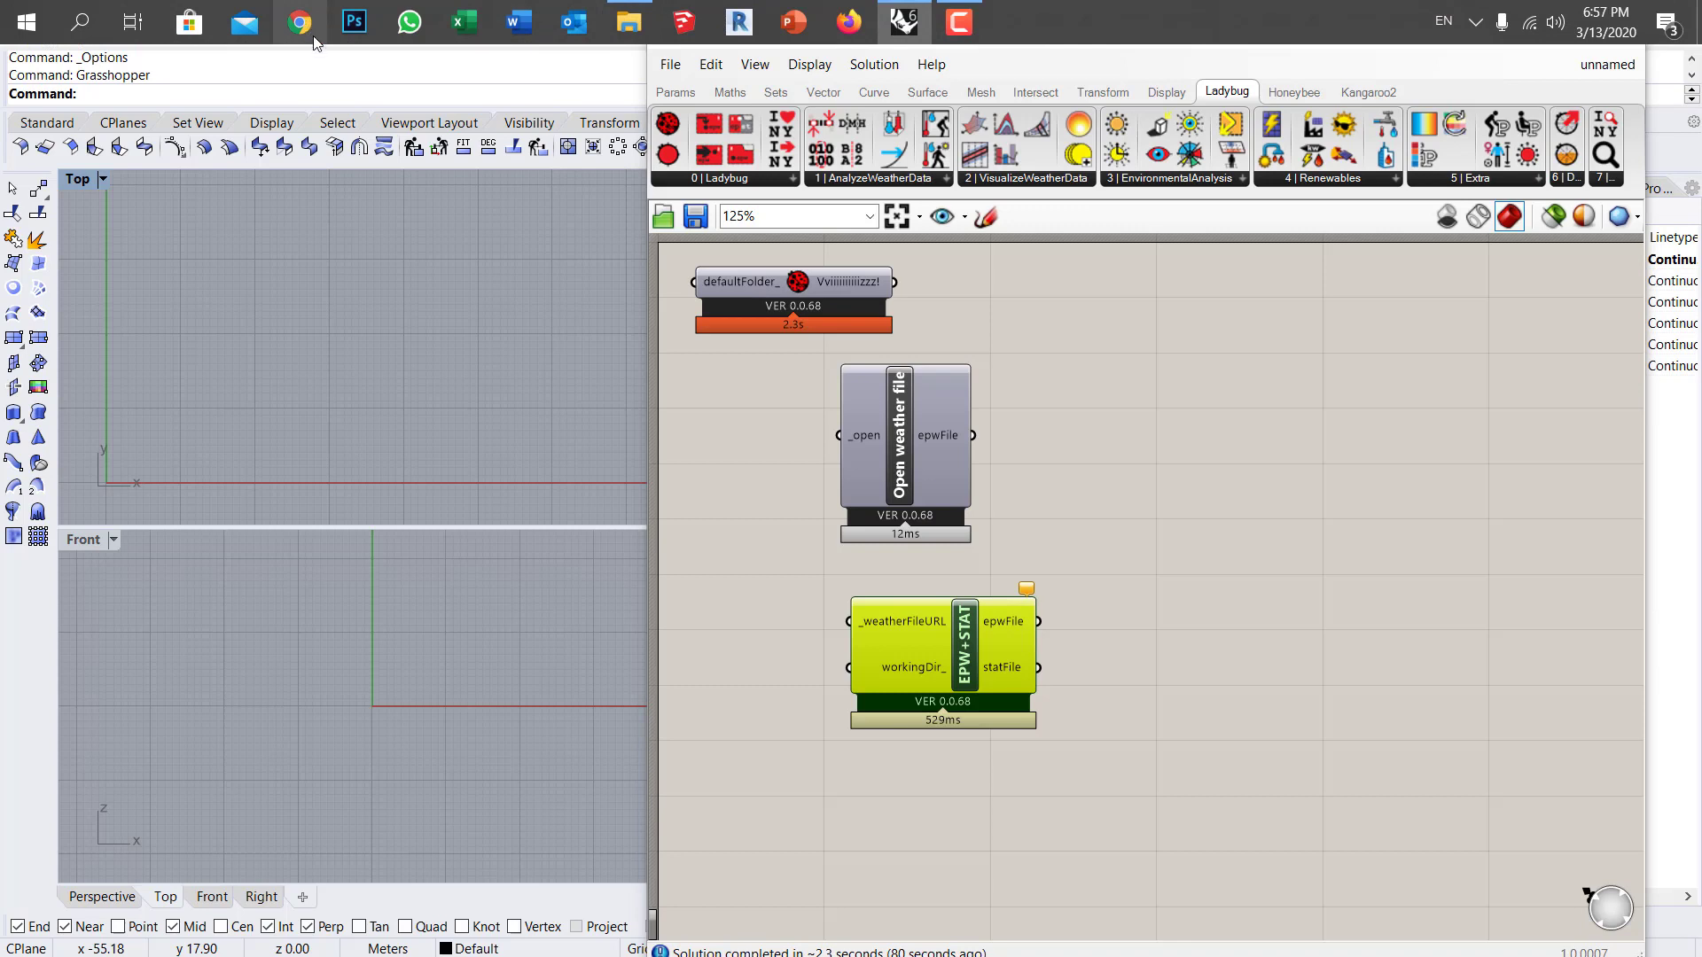
click(730, 467)
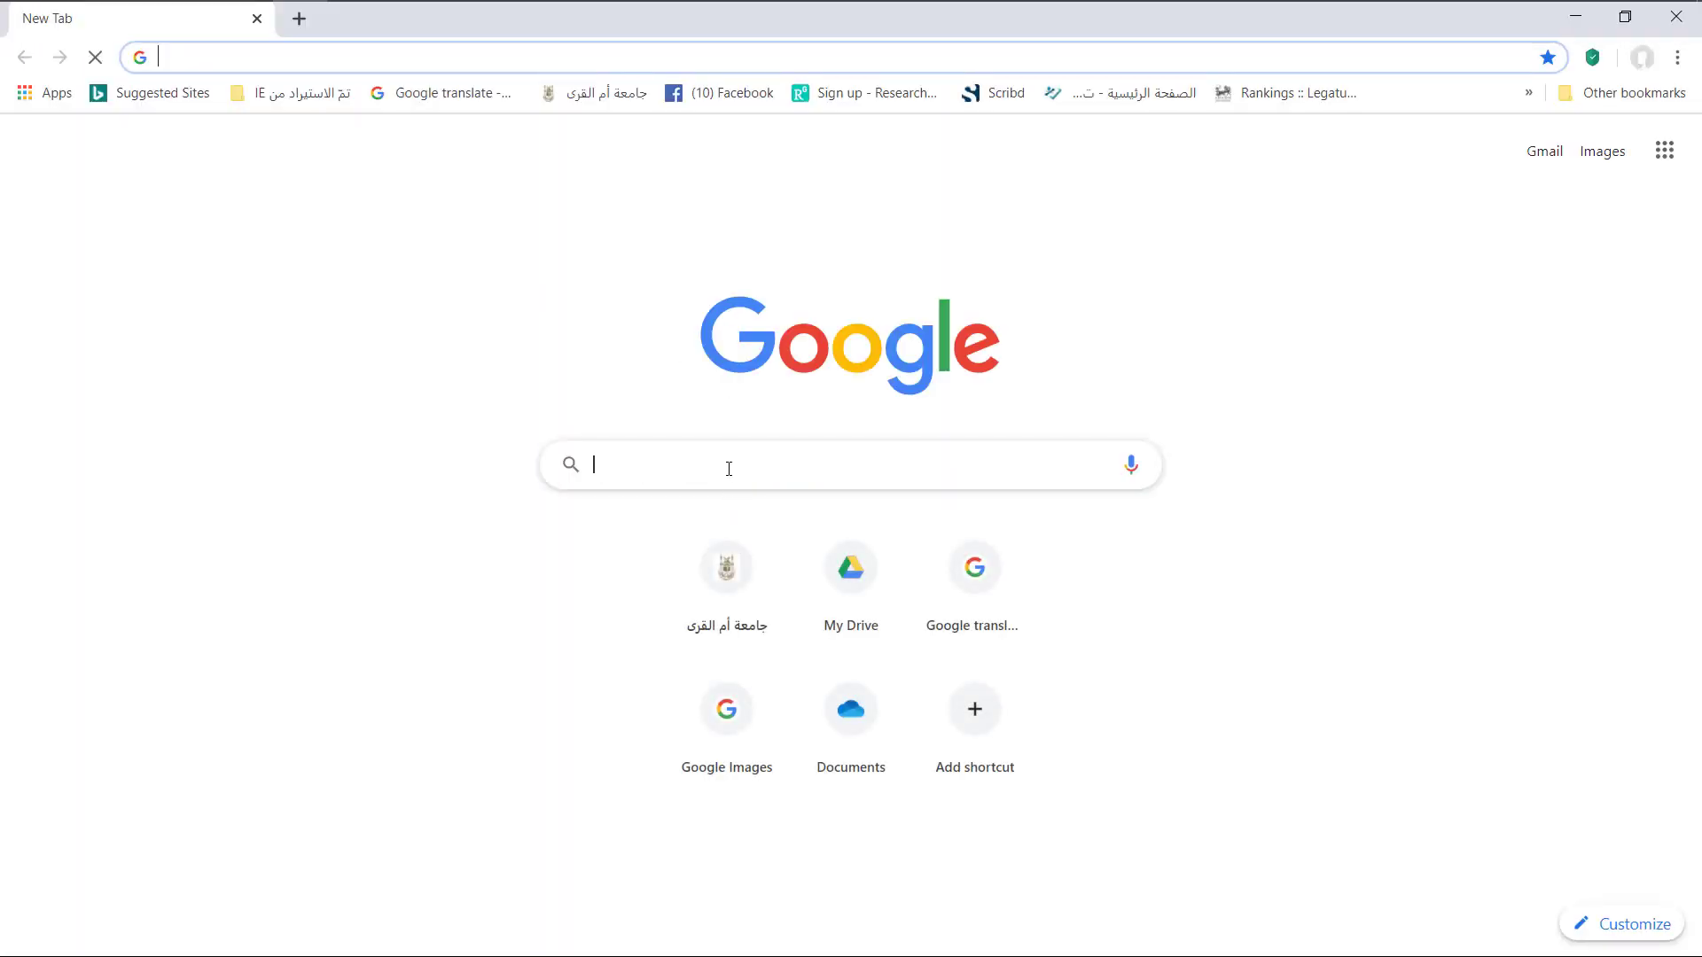
text(ener)
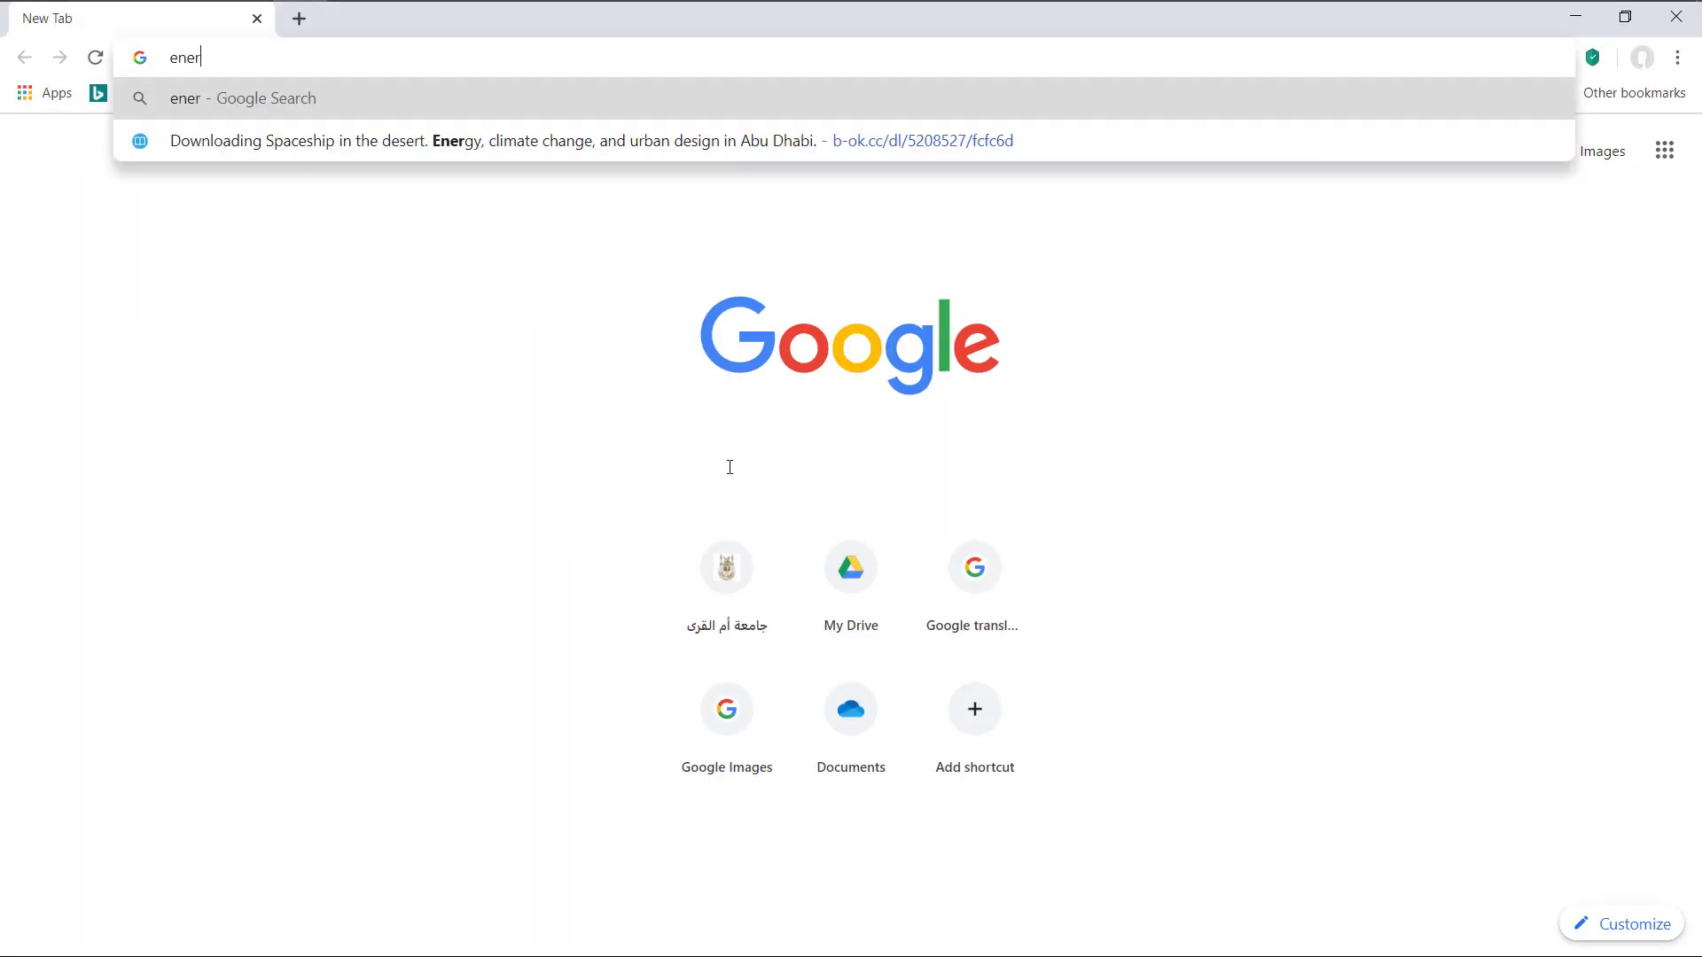
text(gy)
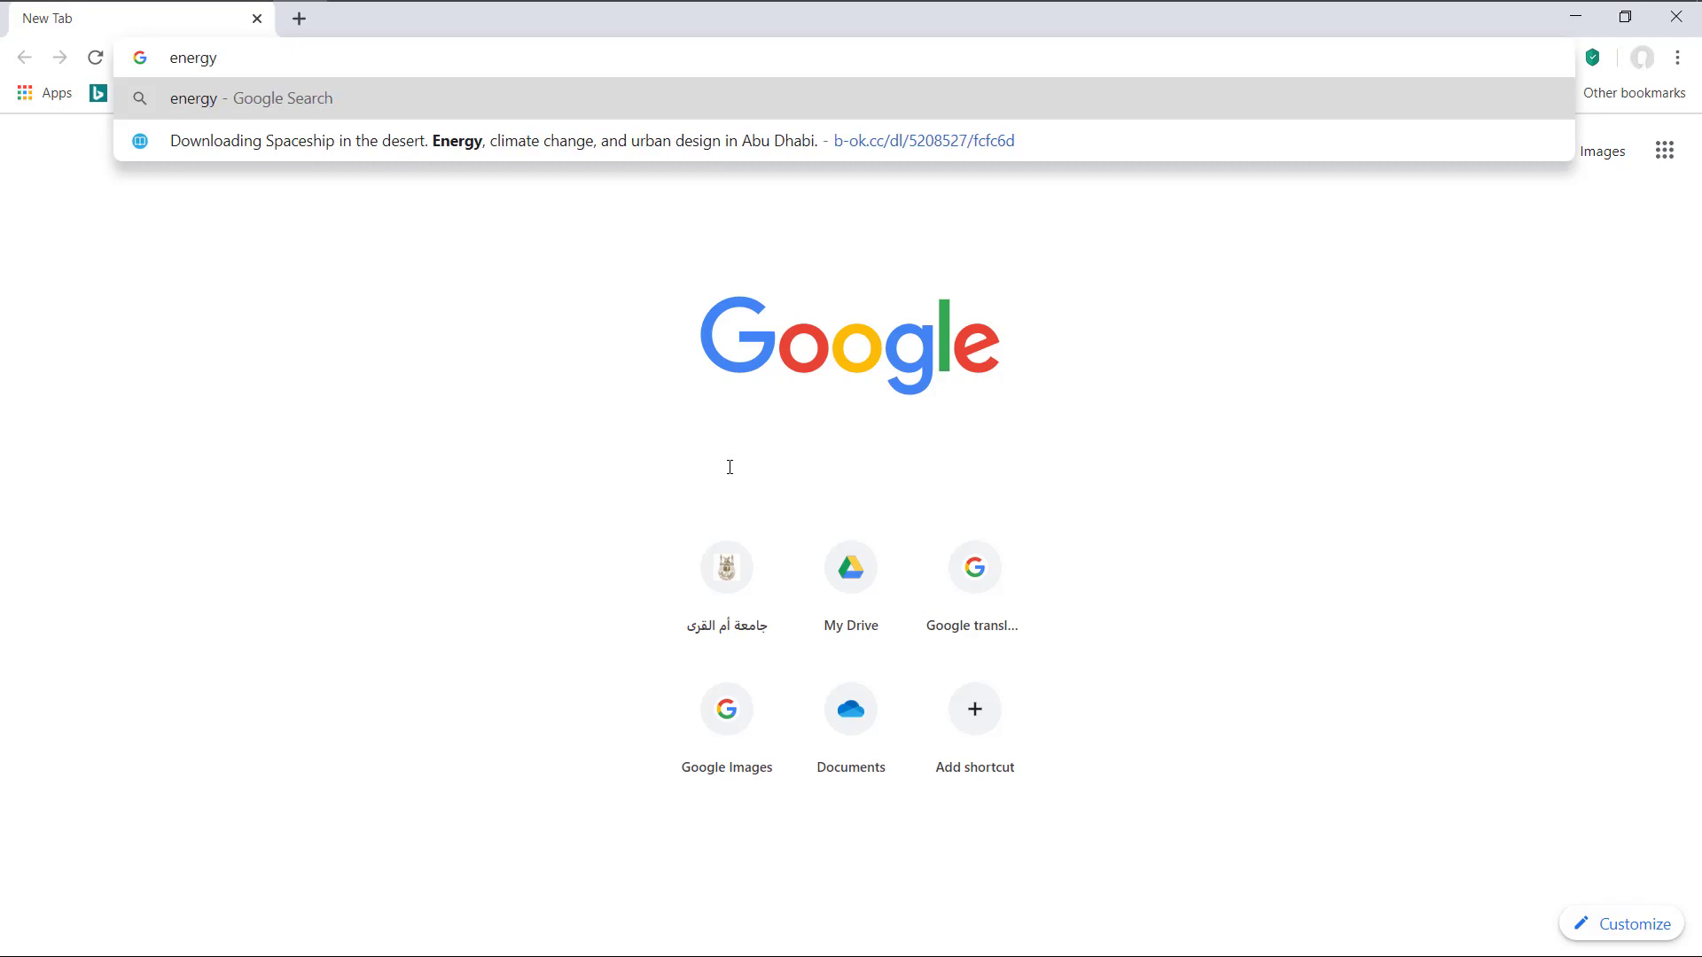
text(plus)
key(Return)
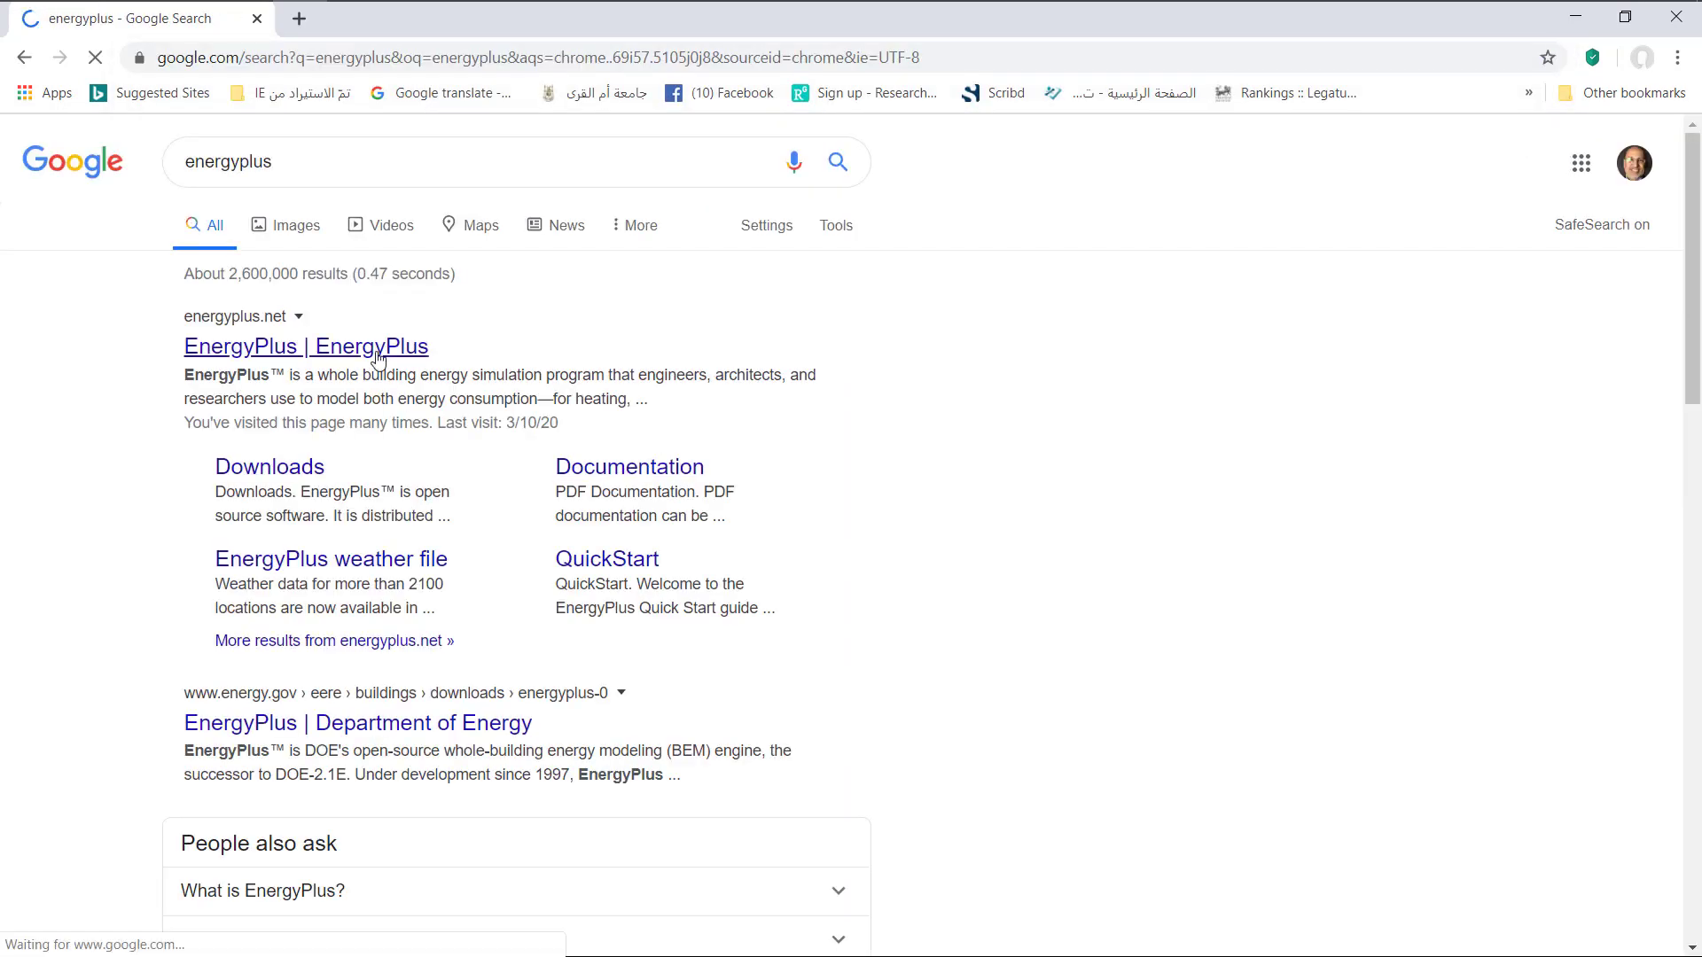
Open the EnergyPlus website from the search results and go to its Weather Data page.
click(377, 357)
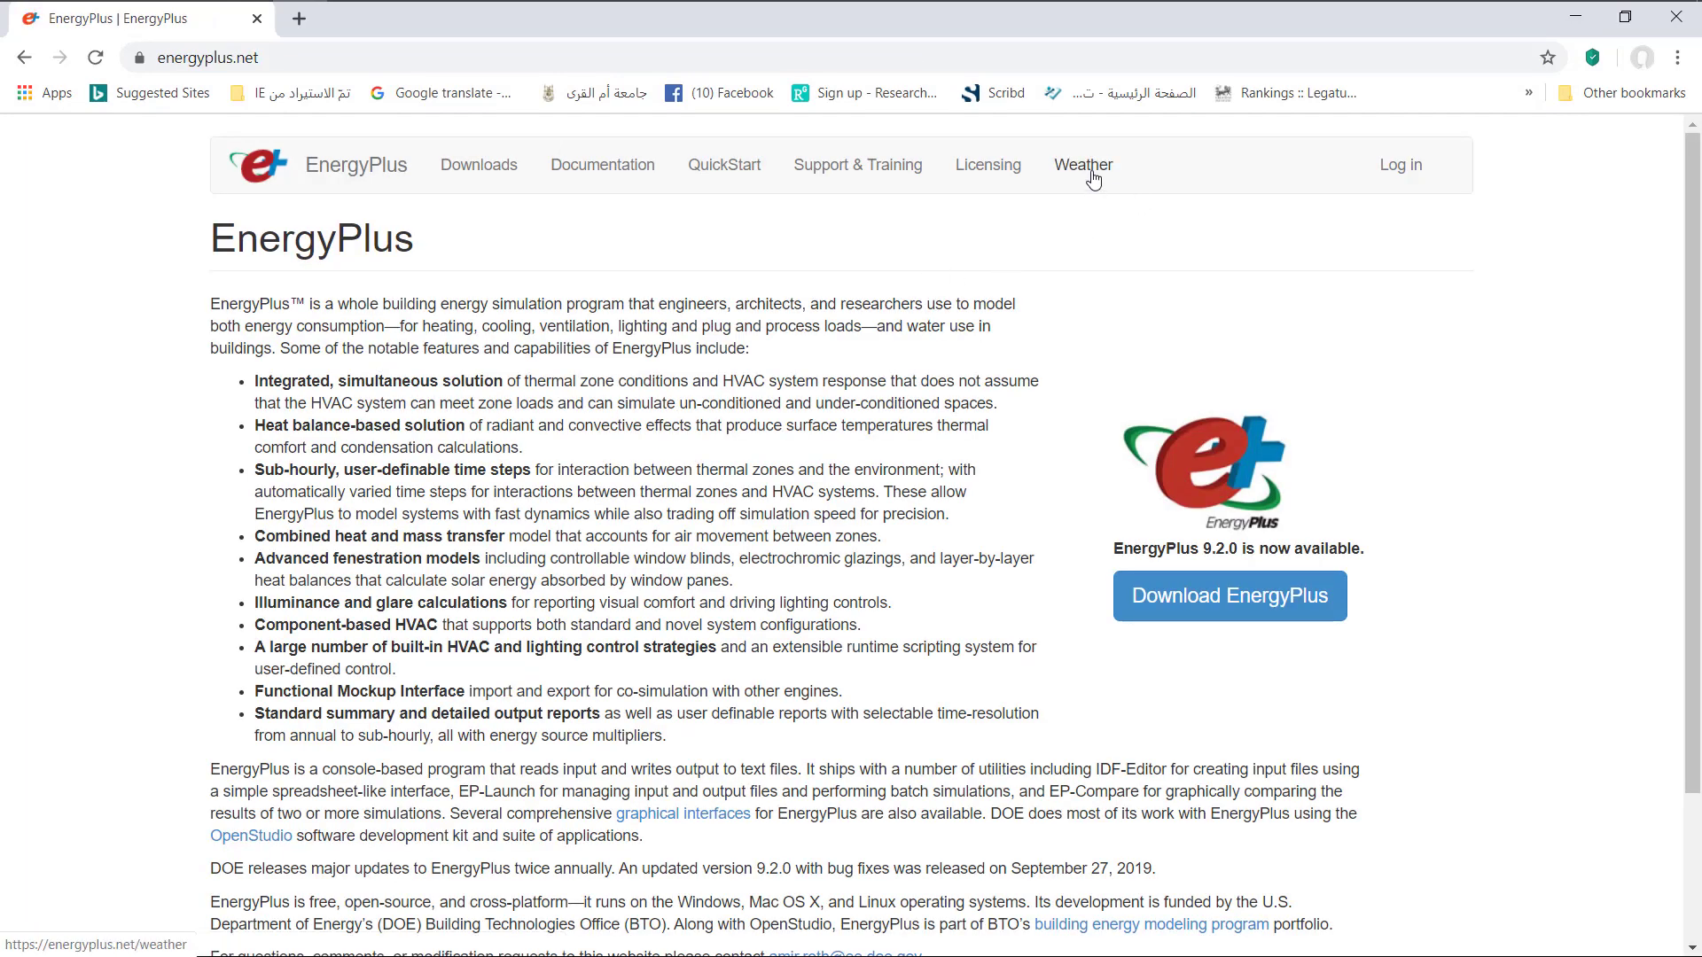
click(1093, 178)
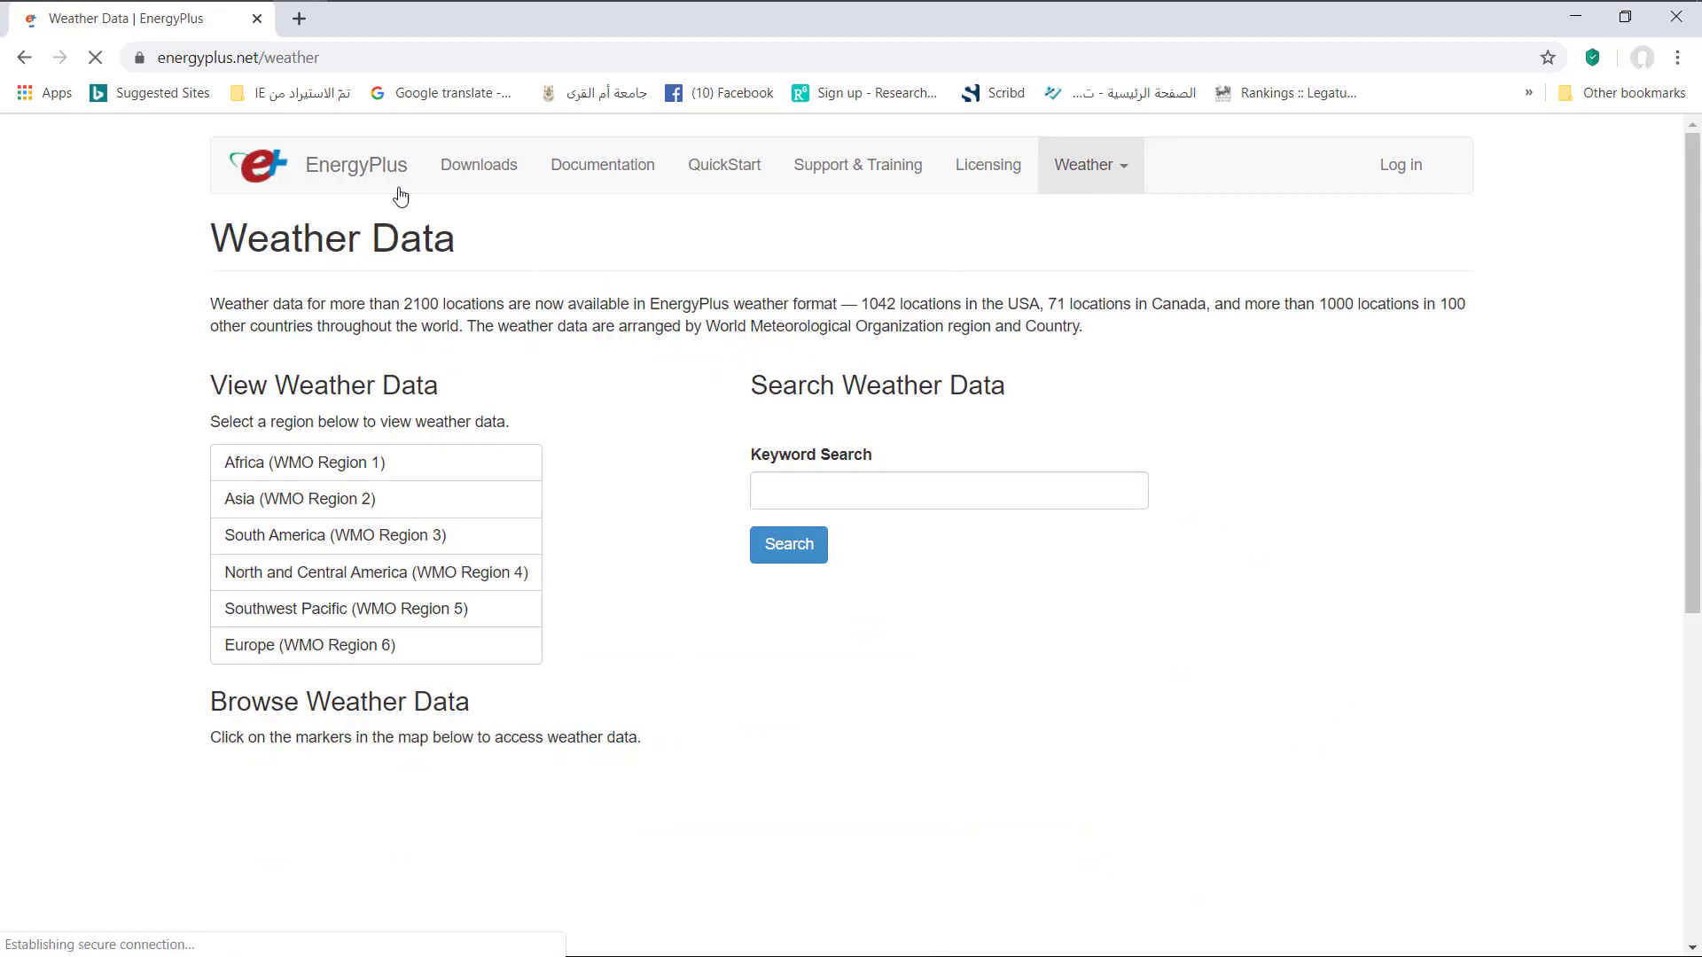
click(346, 173)
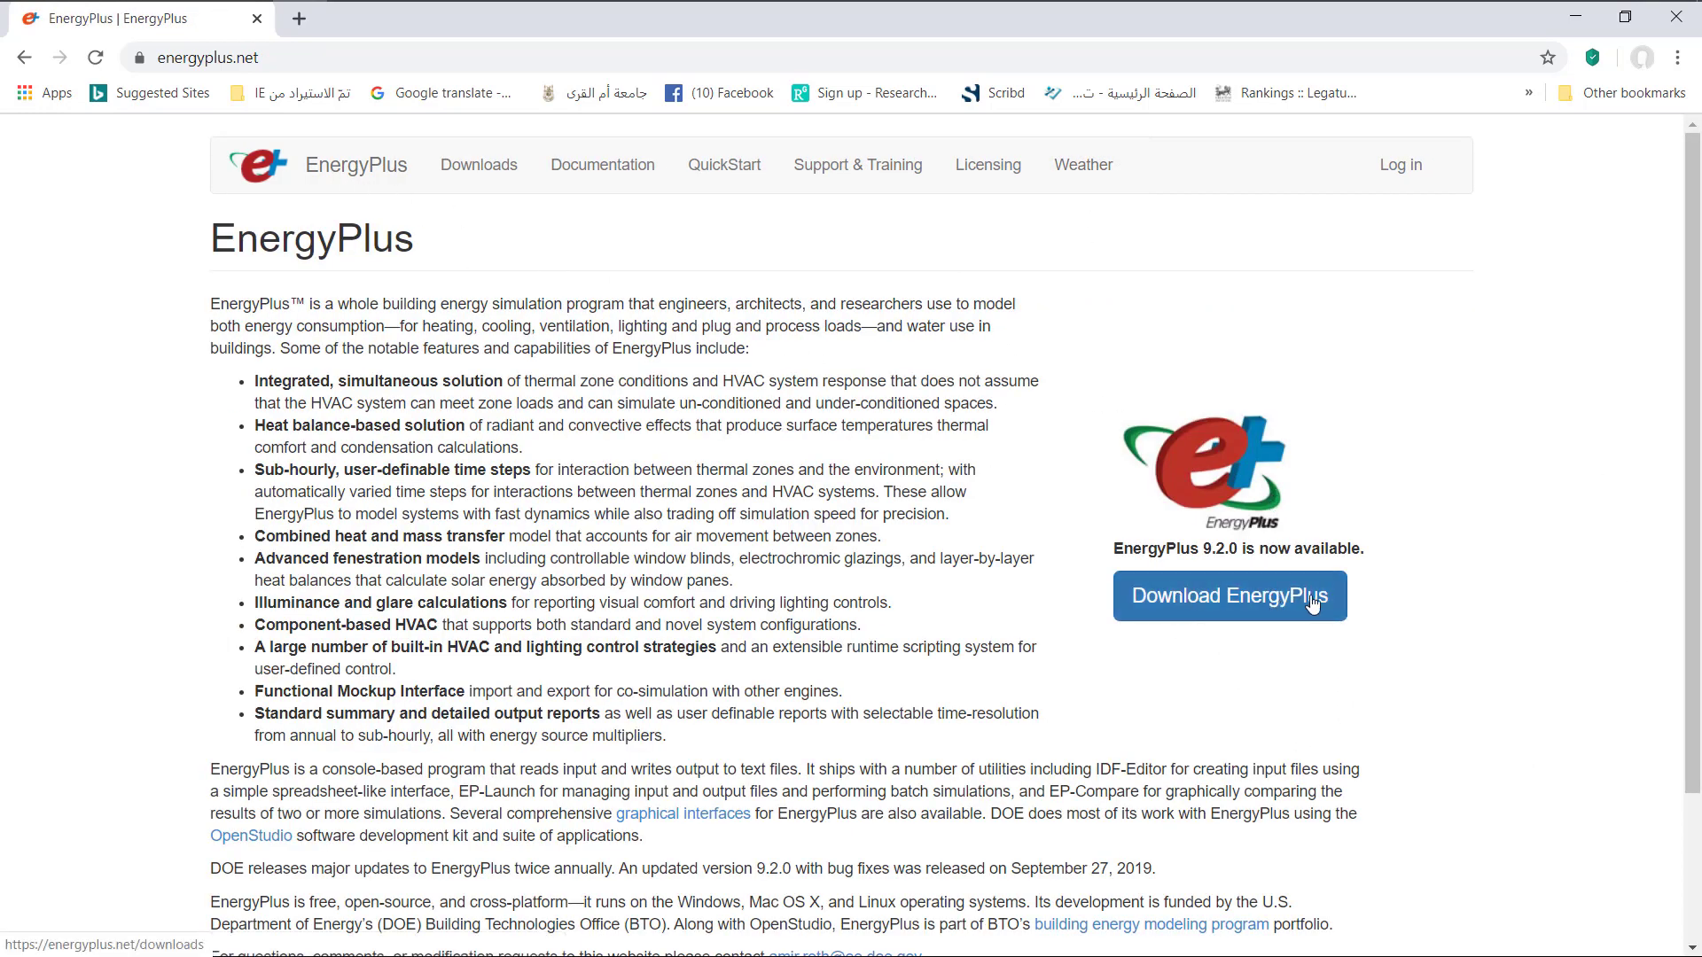
click(1070, 178)
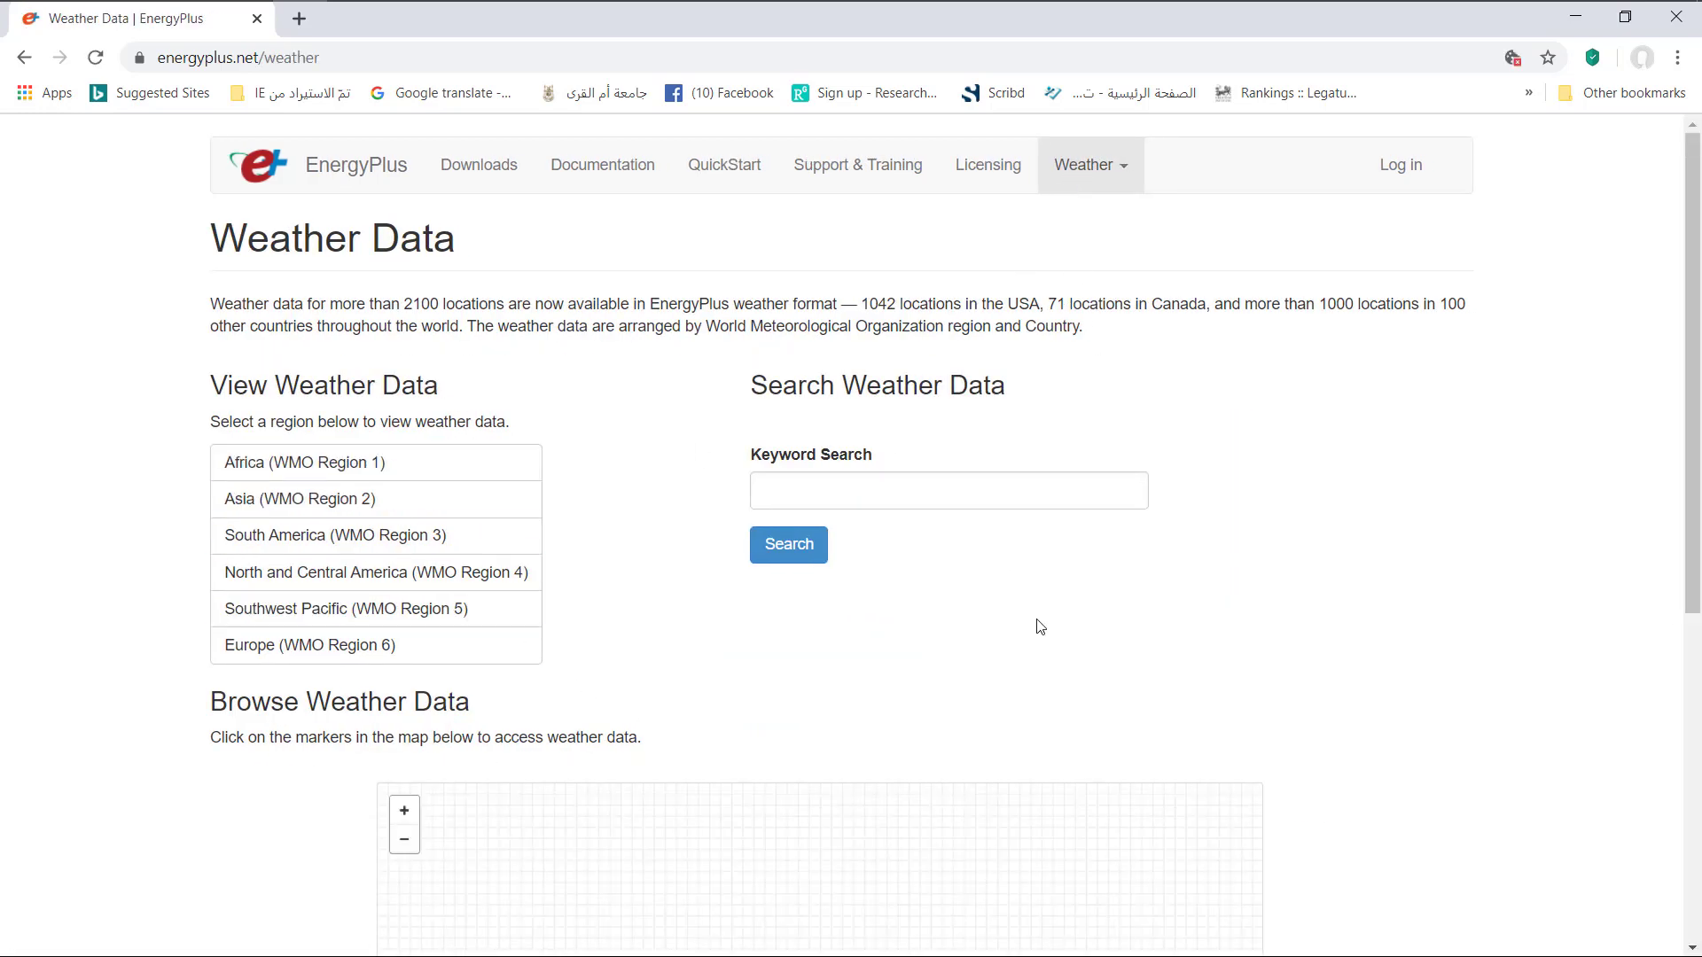
Examine the Browse Weather Data map around Jeddah, Mecca and Arafat for weather station markers.
scroll(1036, 623, down, 5)
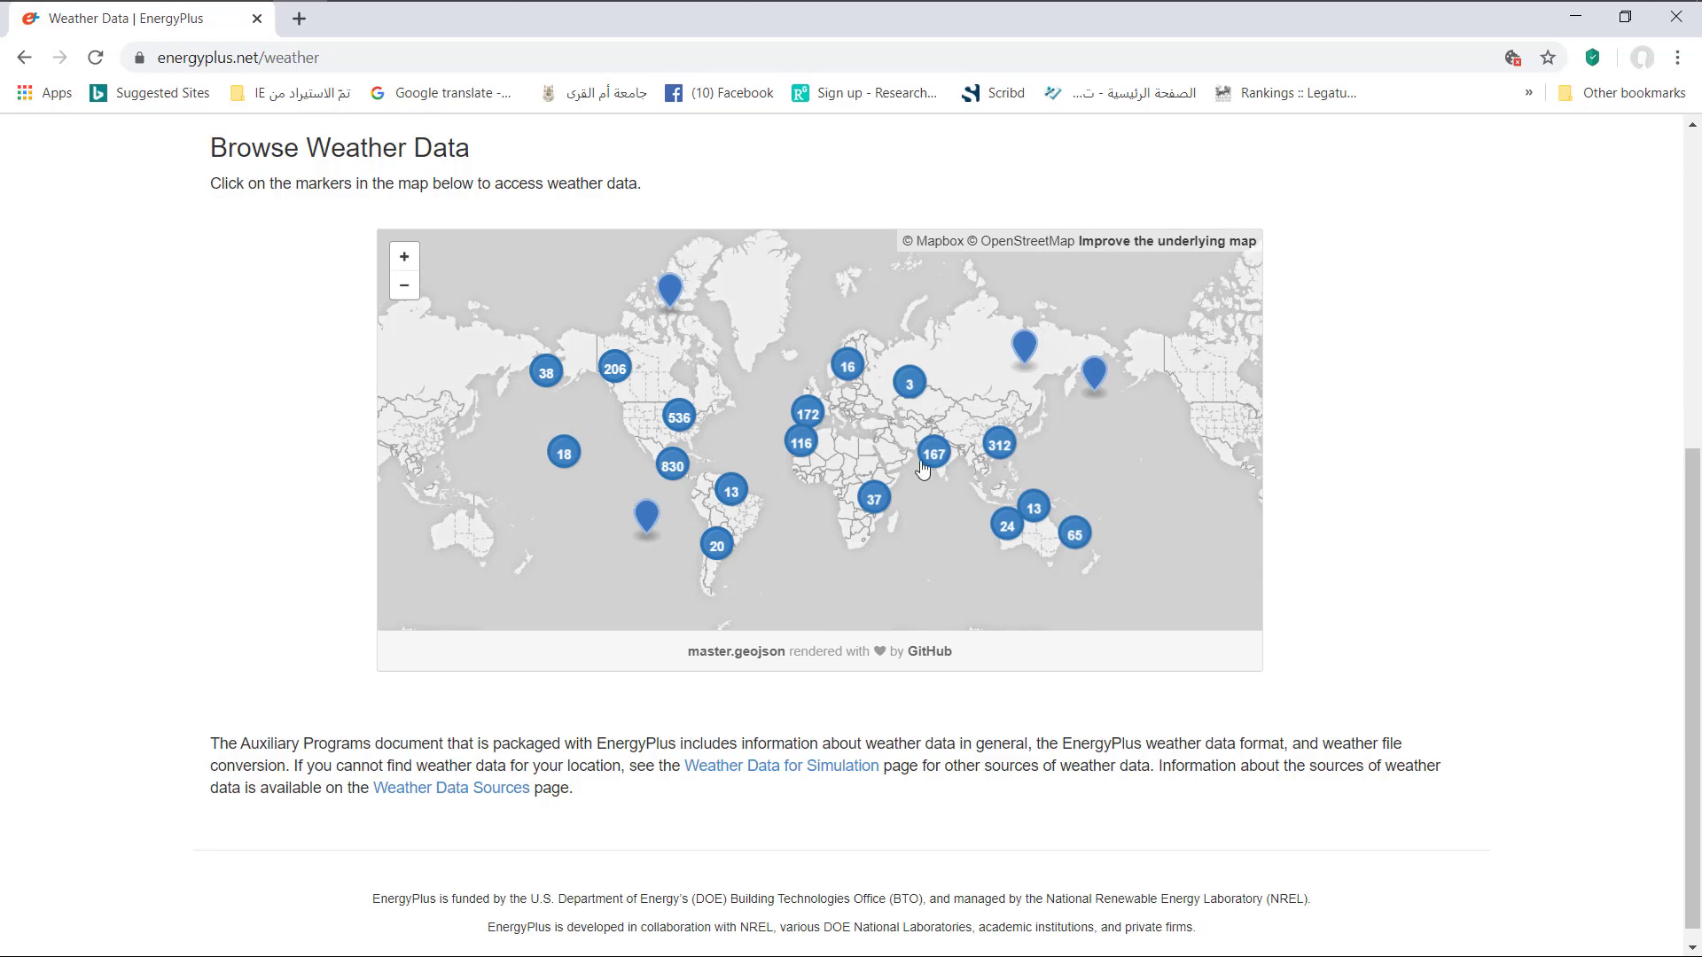
scroll(923, 461, up, 2)
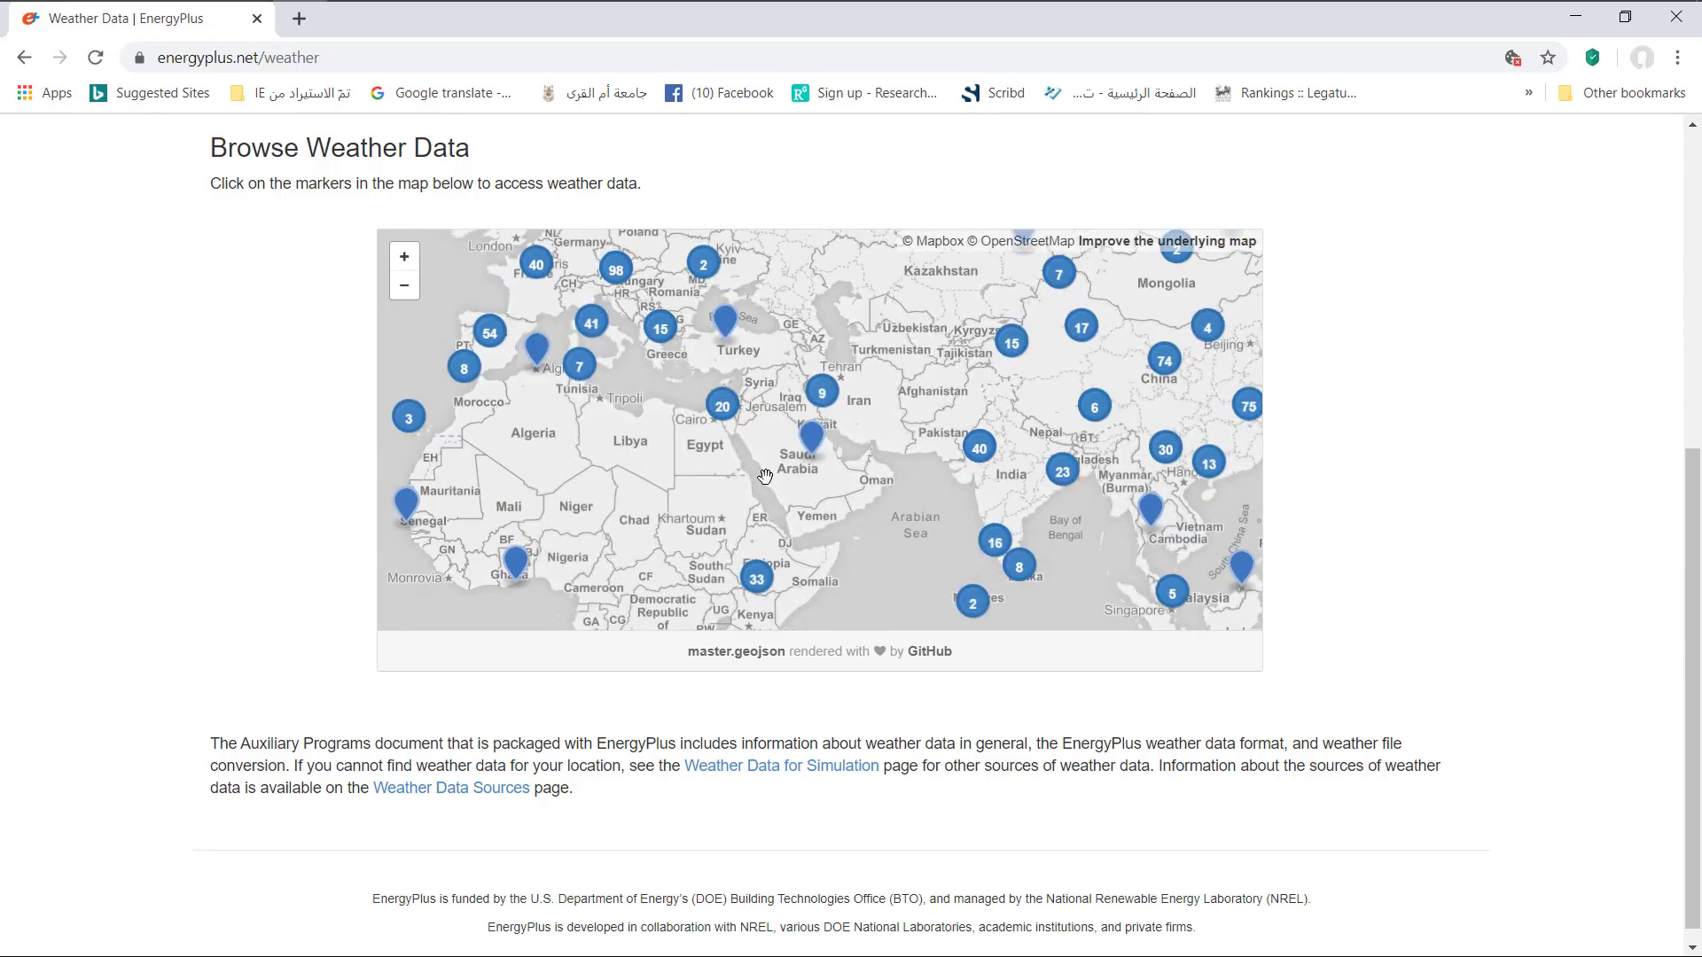
scroll(760, 475, up, 3)
scroll(780, 493, down, 5)
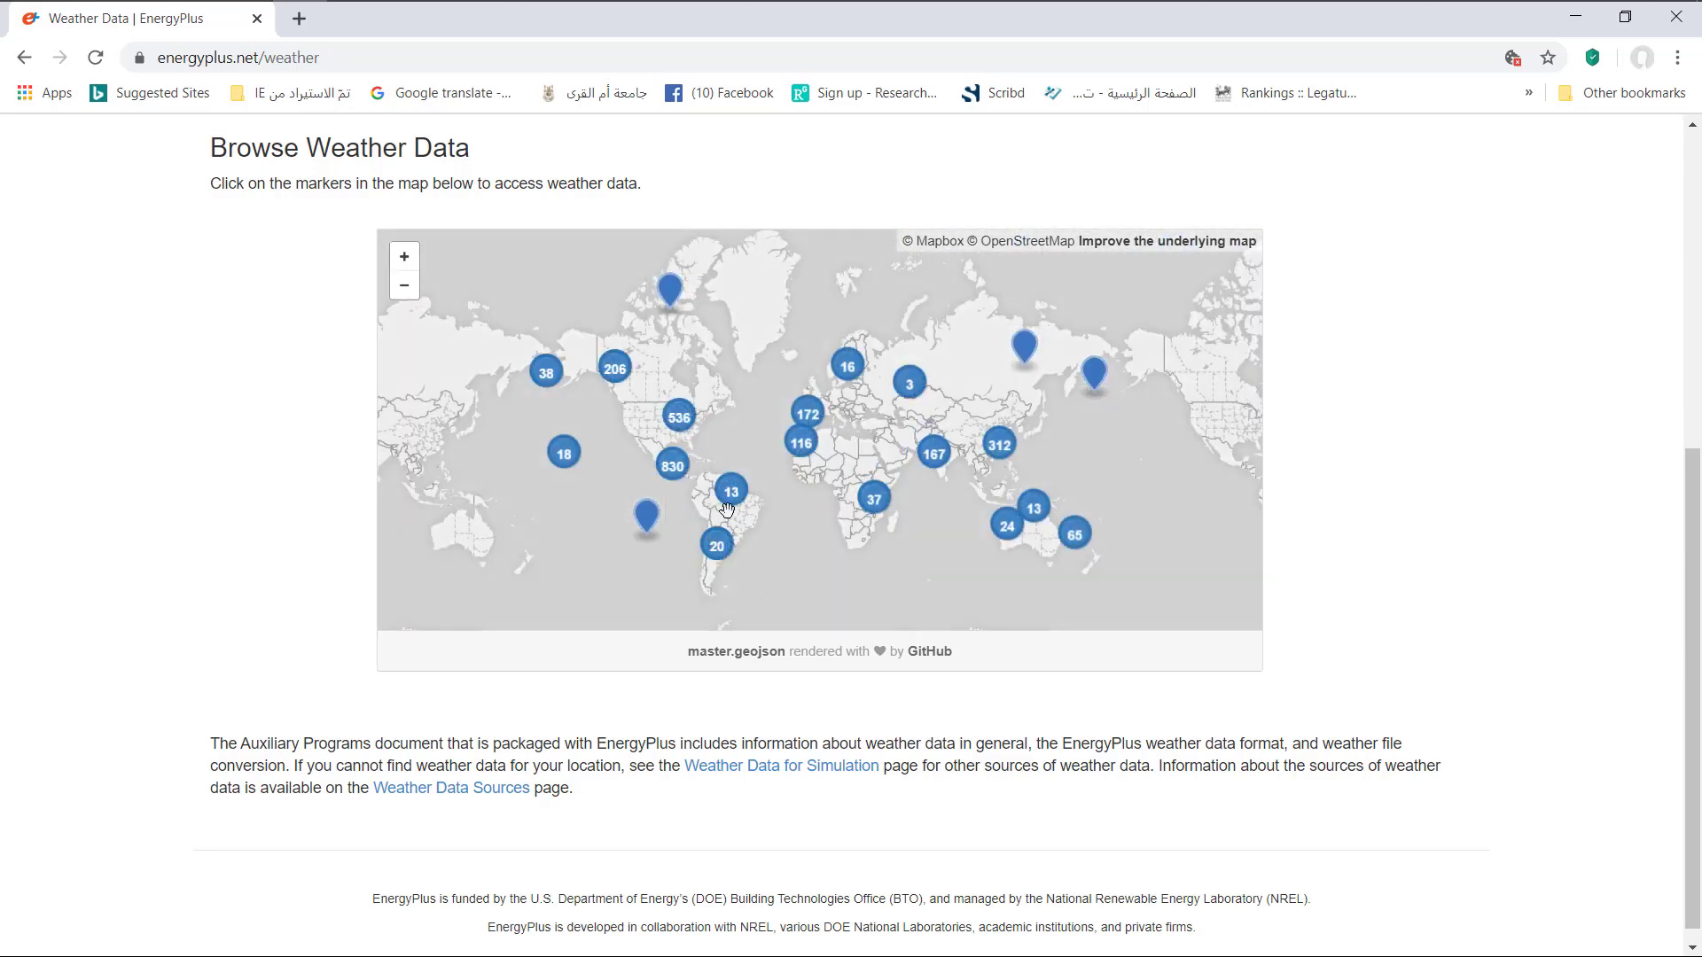
scroll(888, 461, up, 3)
scroll(888, 462, up, 3)
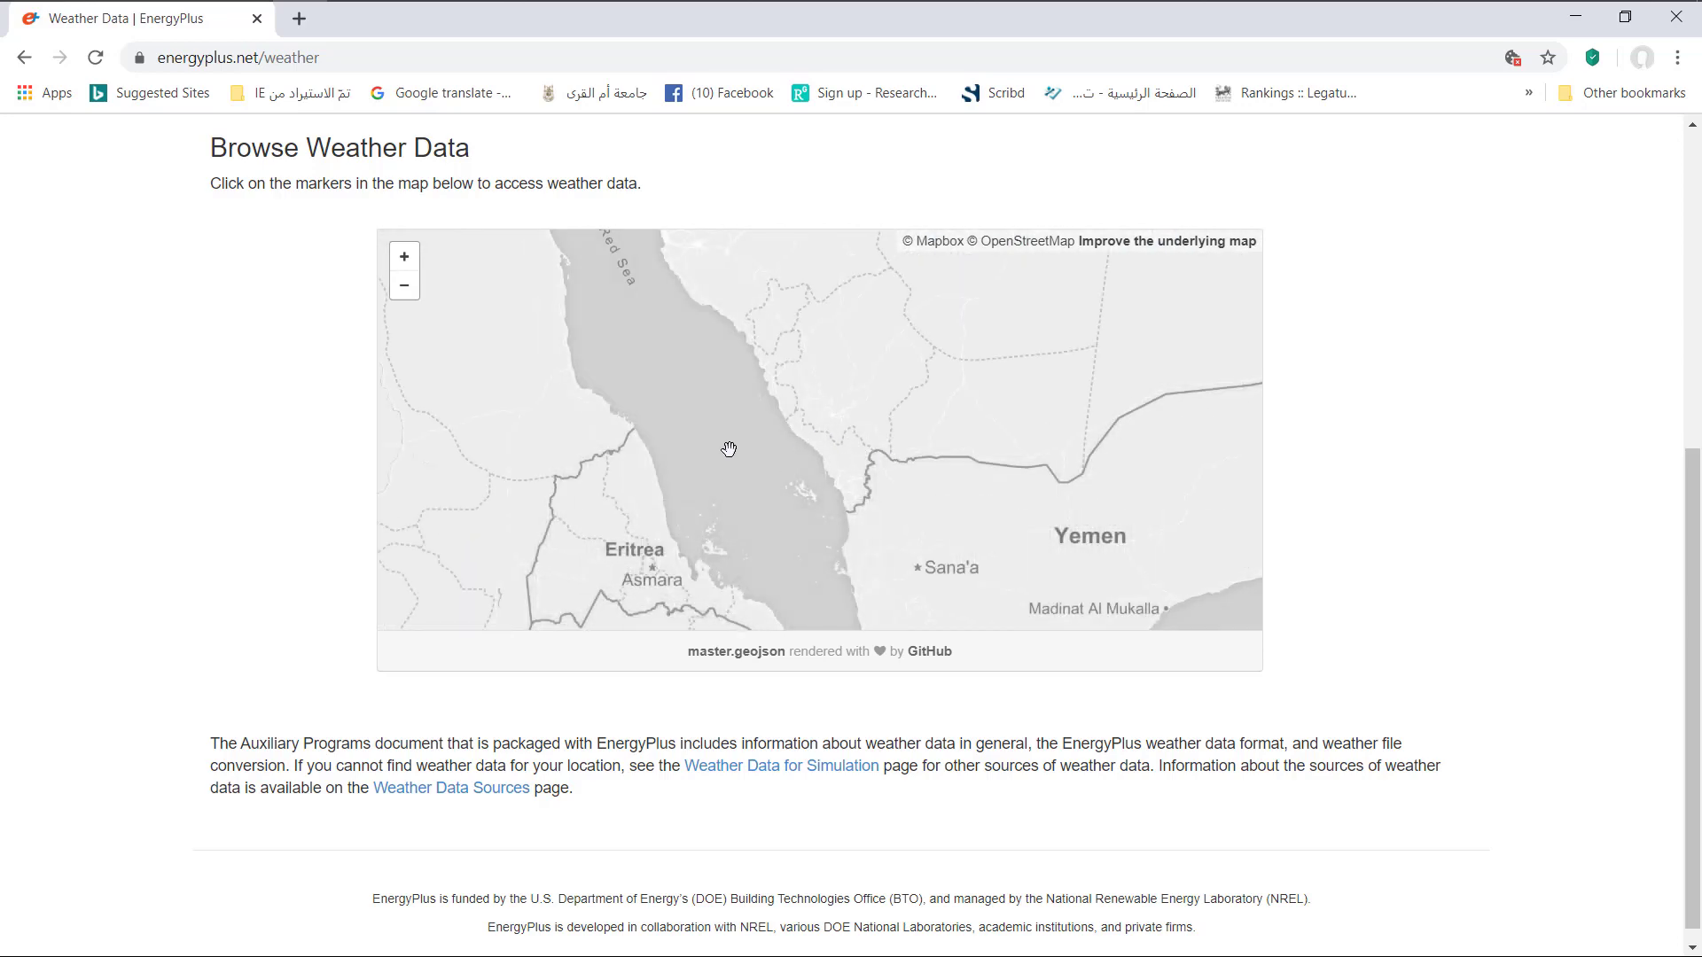
drag(729, 451, 836, 610)
scroll(785, 393, up, 3)
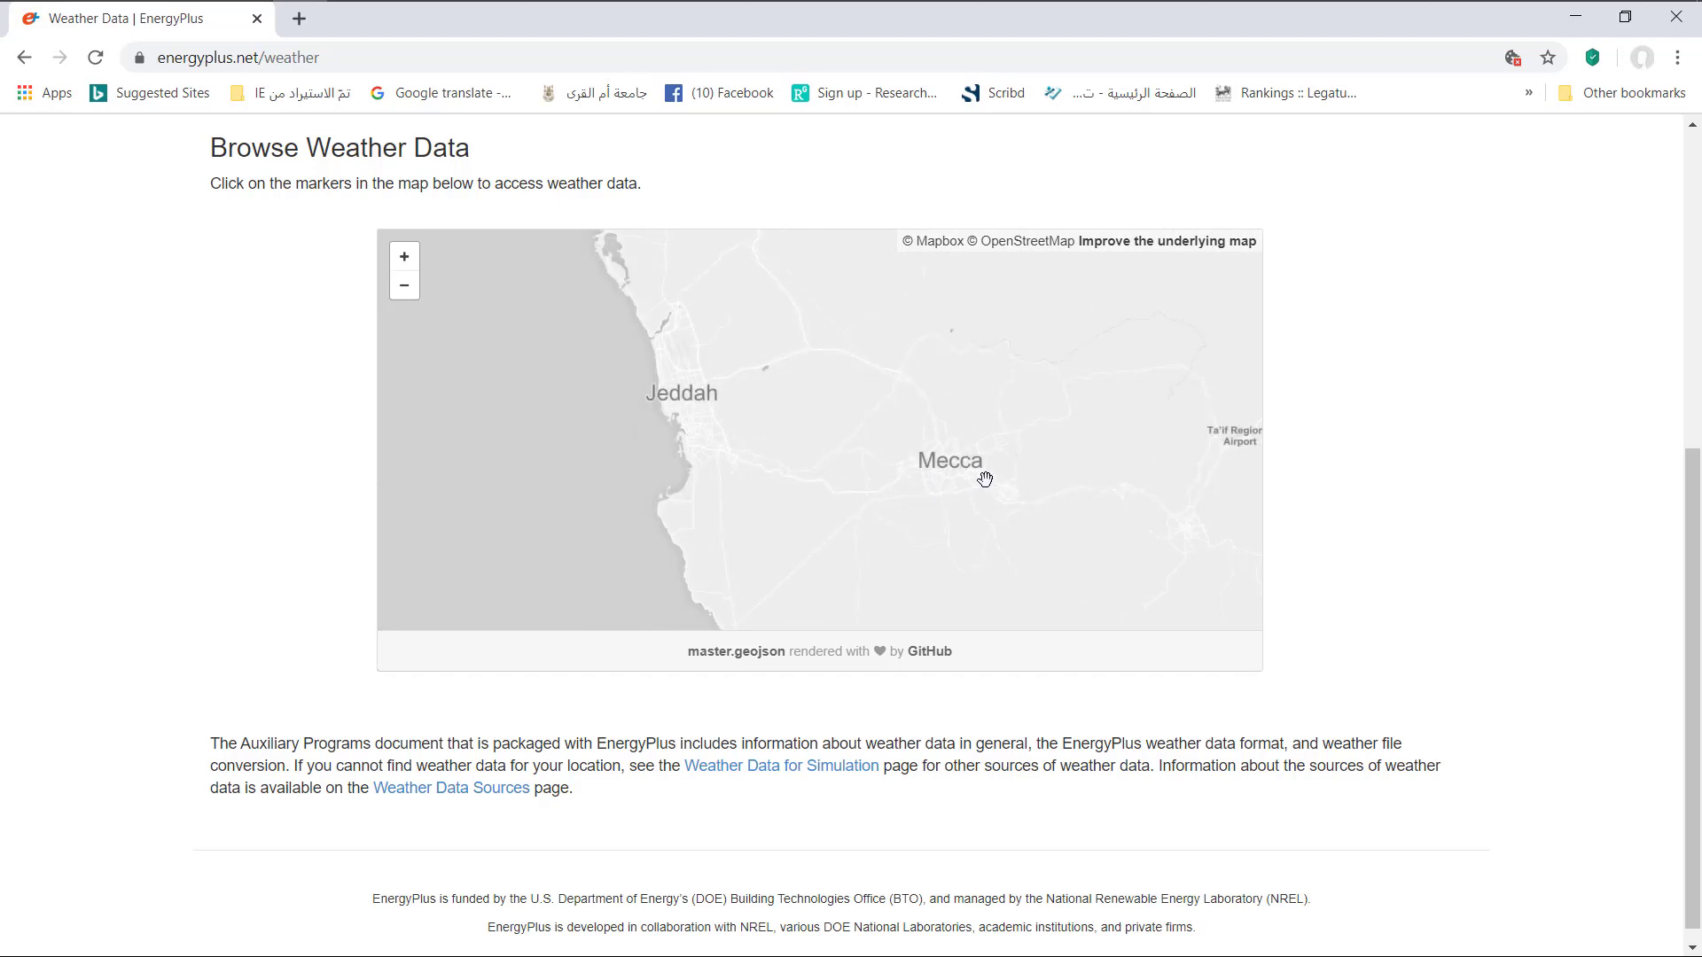
scroll(984, 479, up, 2)
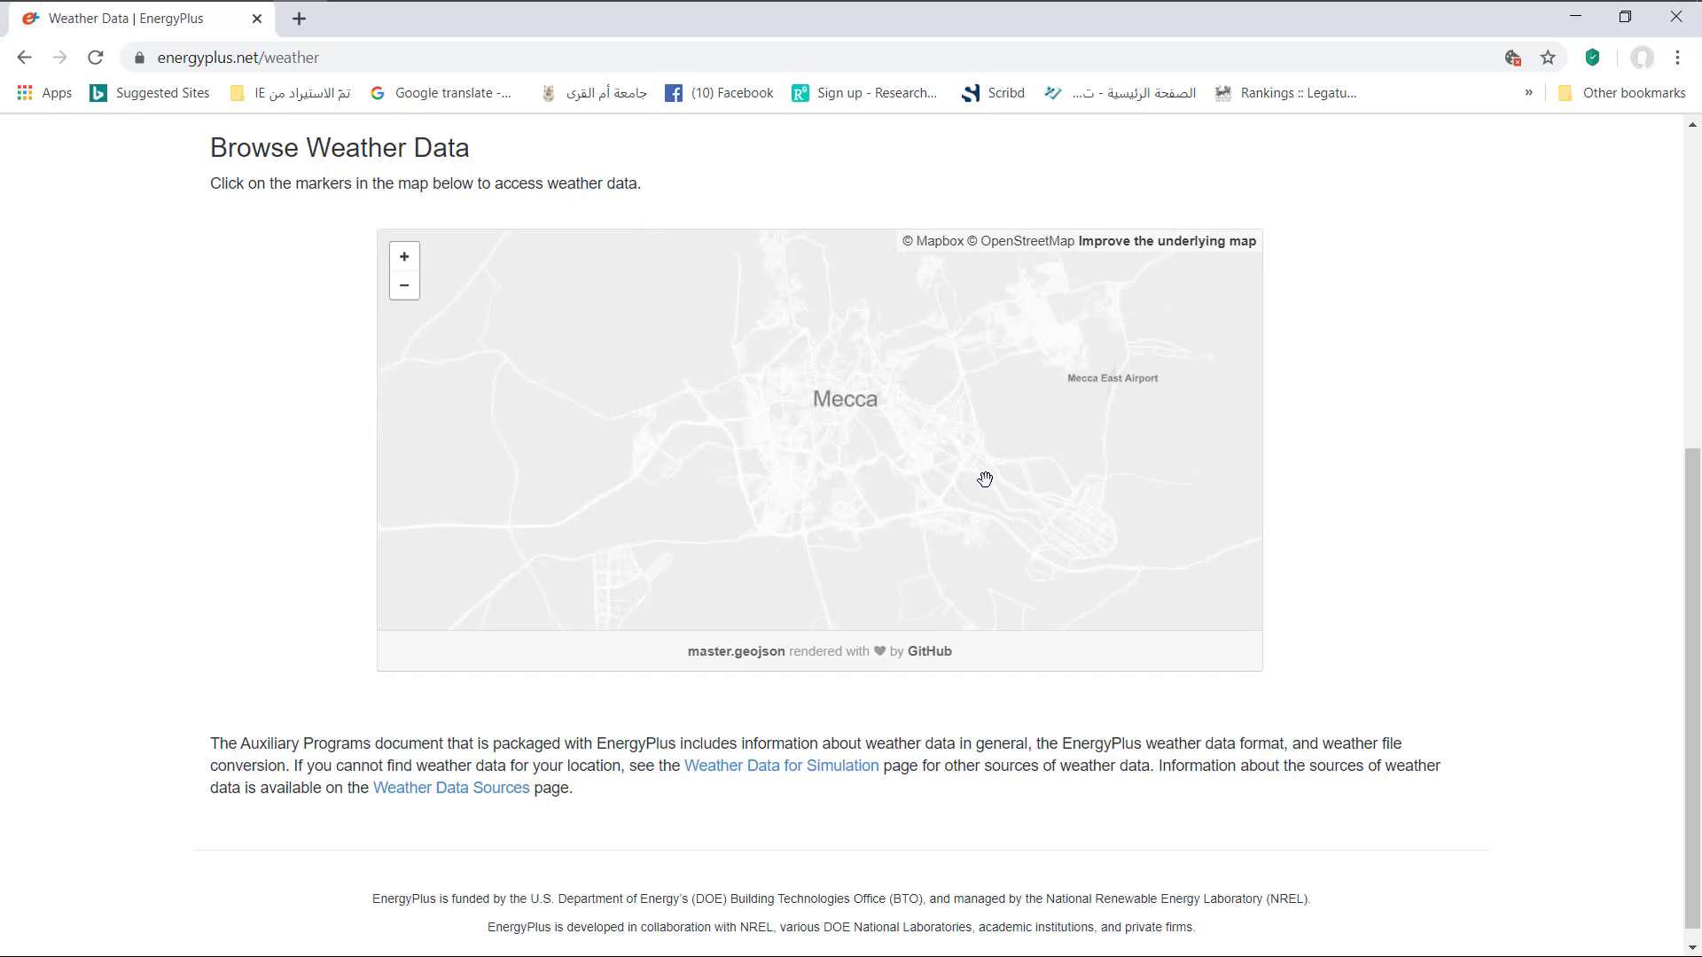
drag(912, 483, 795, 471)
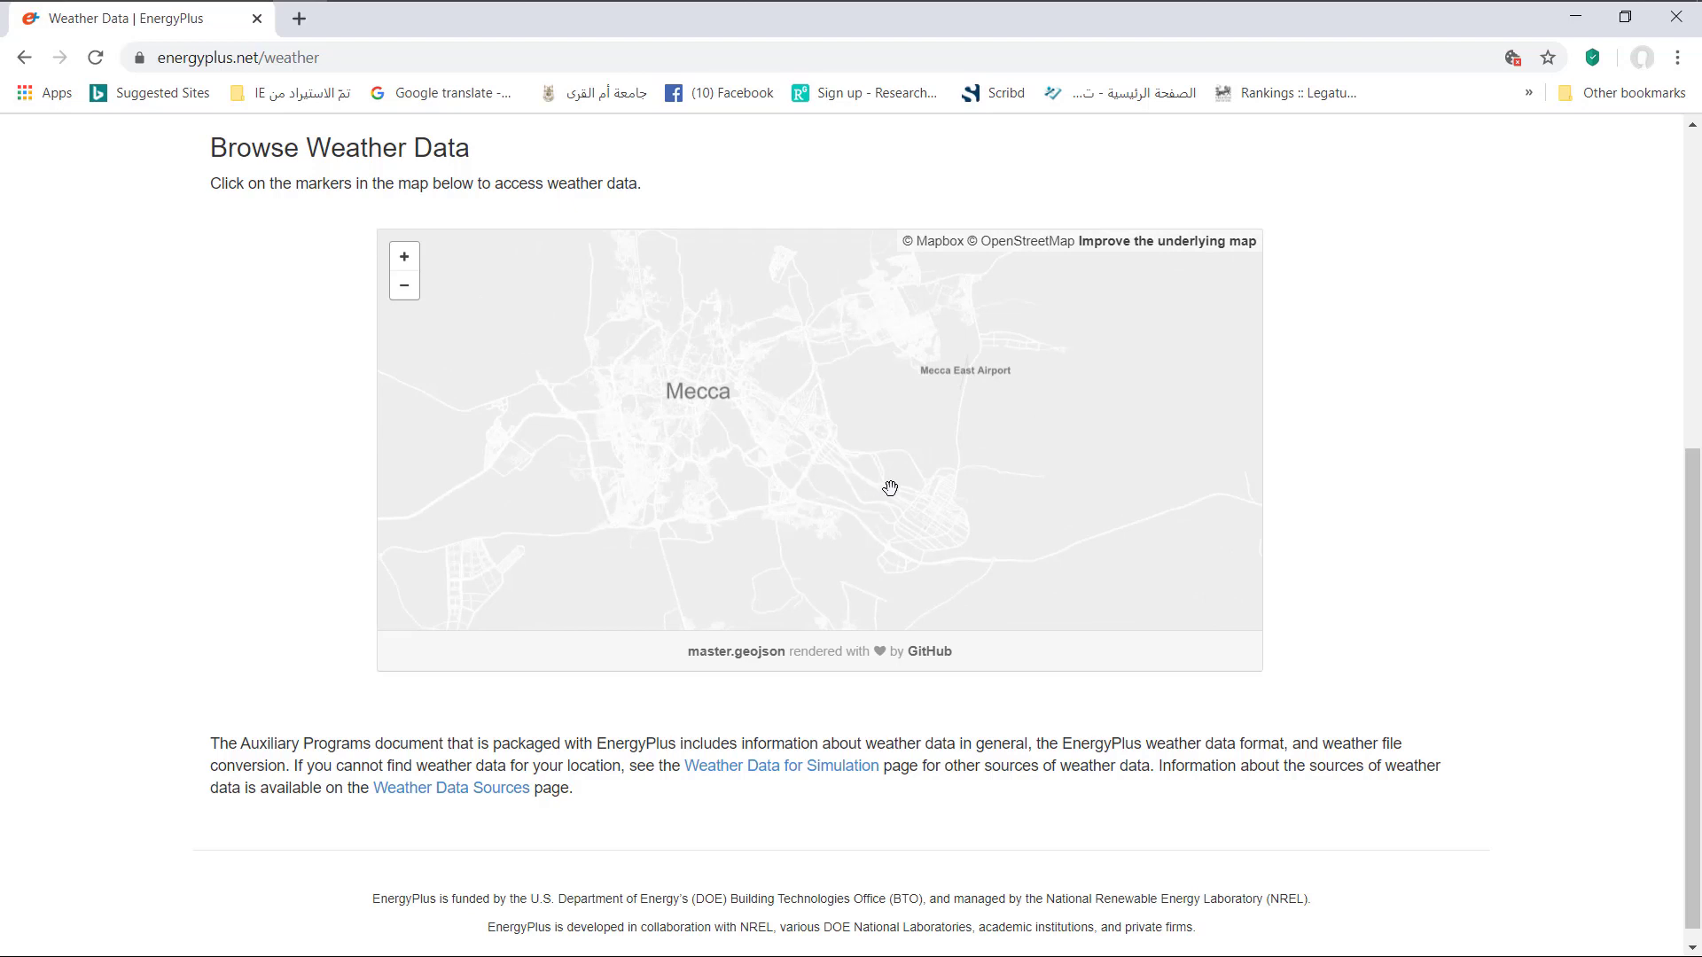
scroll(883, 484, up, 2)
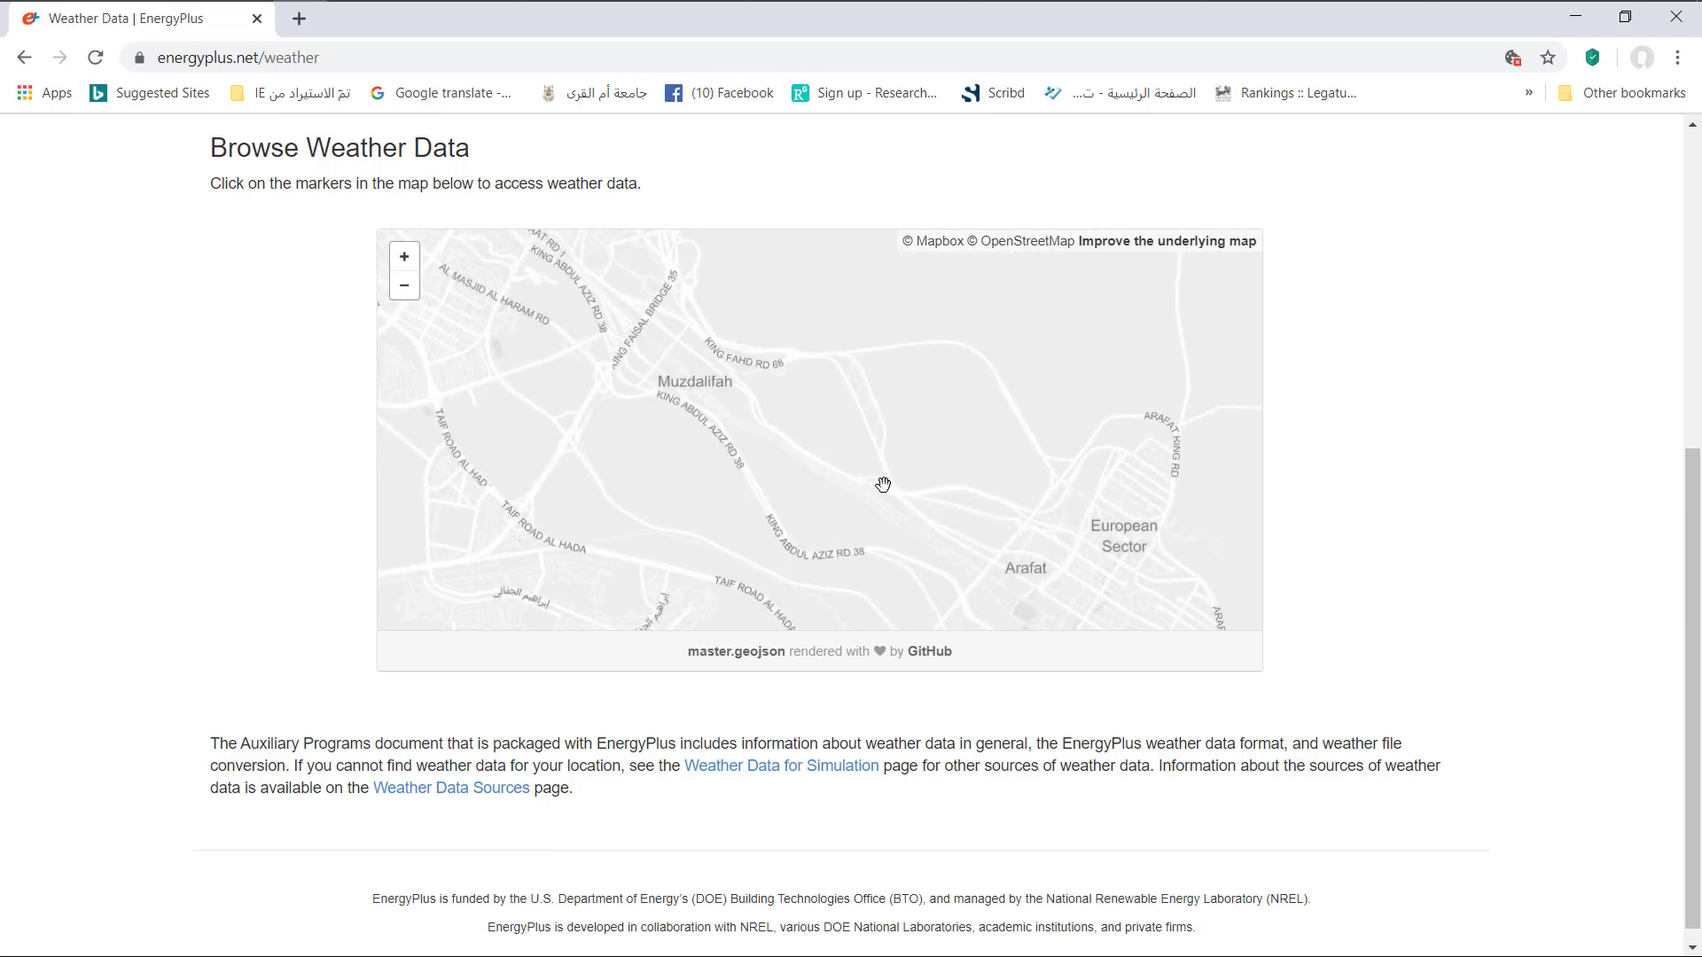
scroll(966, 404, down, 3)
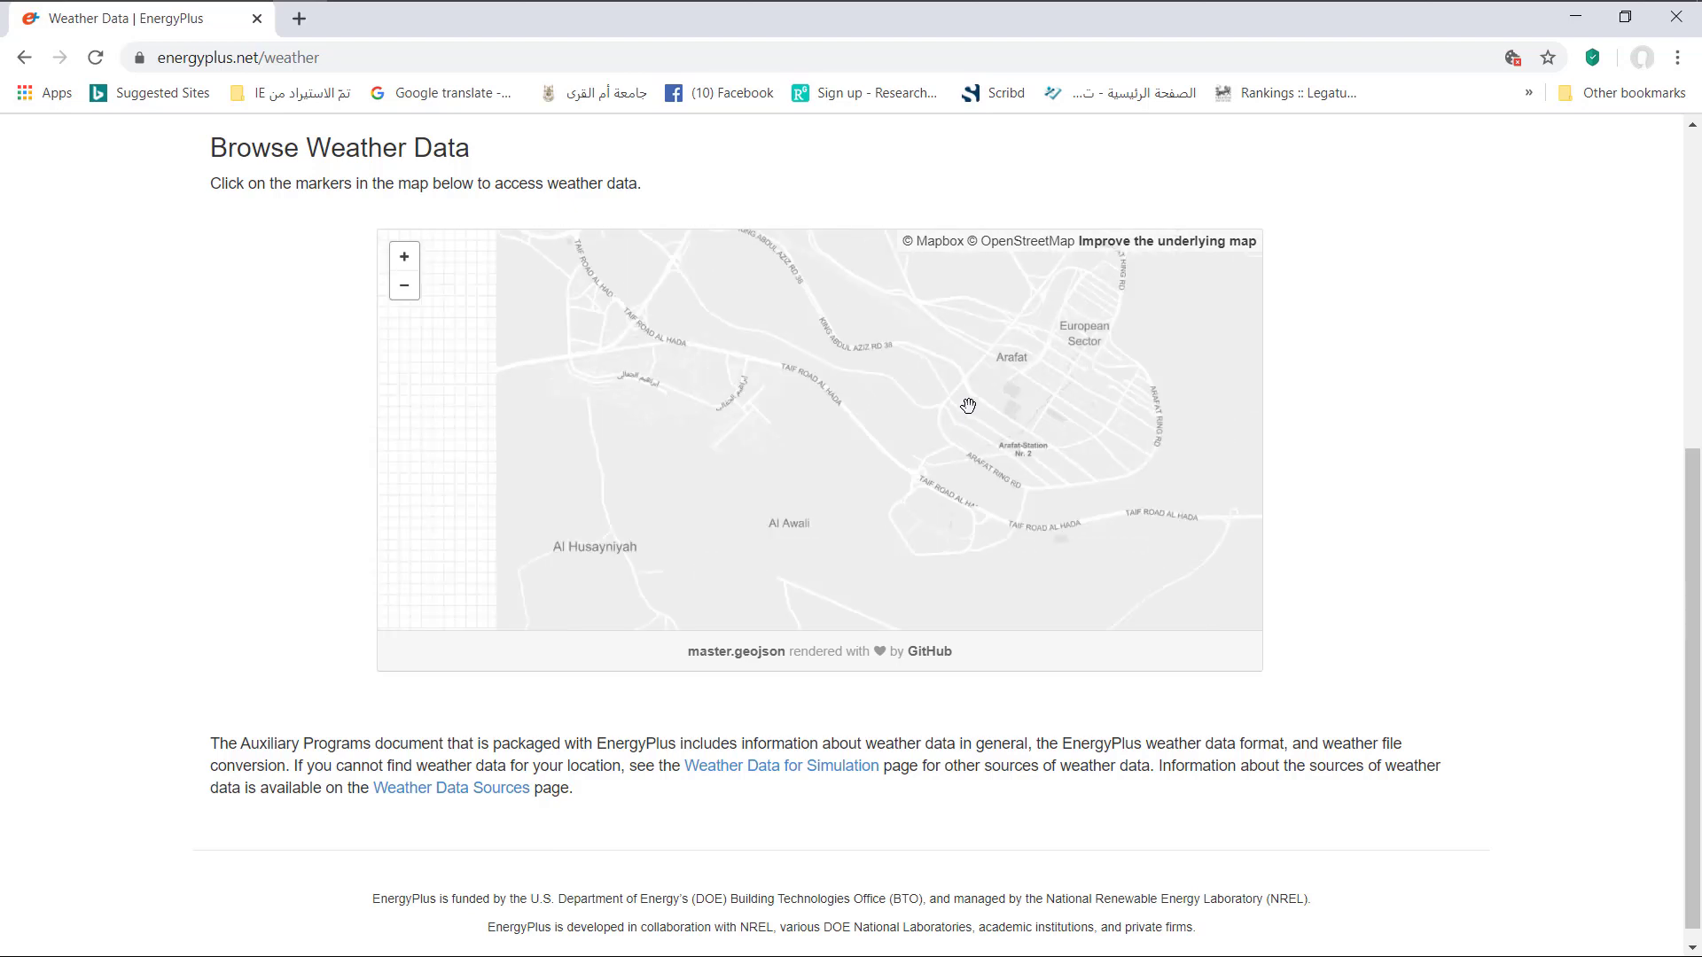
drag(924, 348, 991, 437)
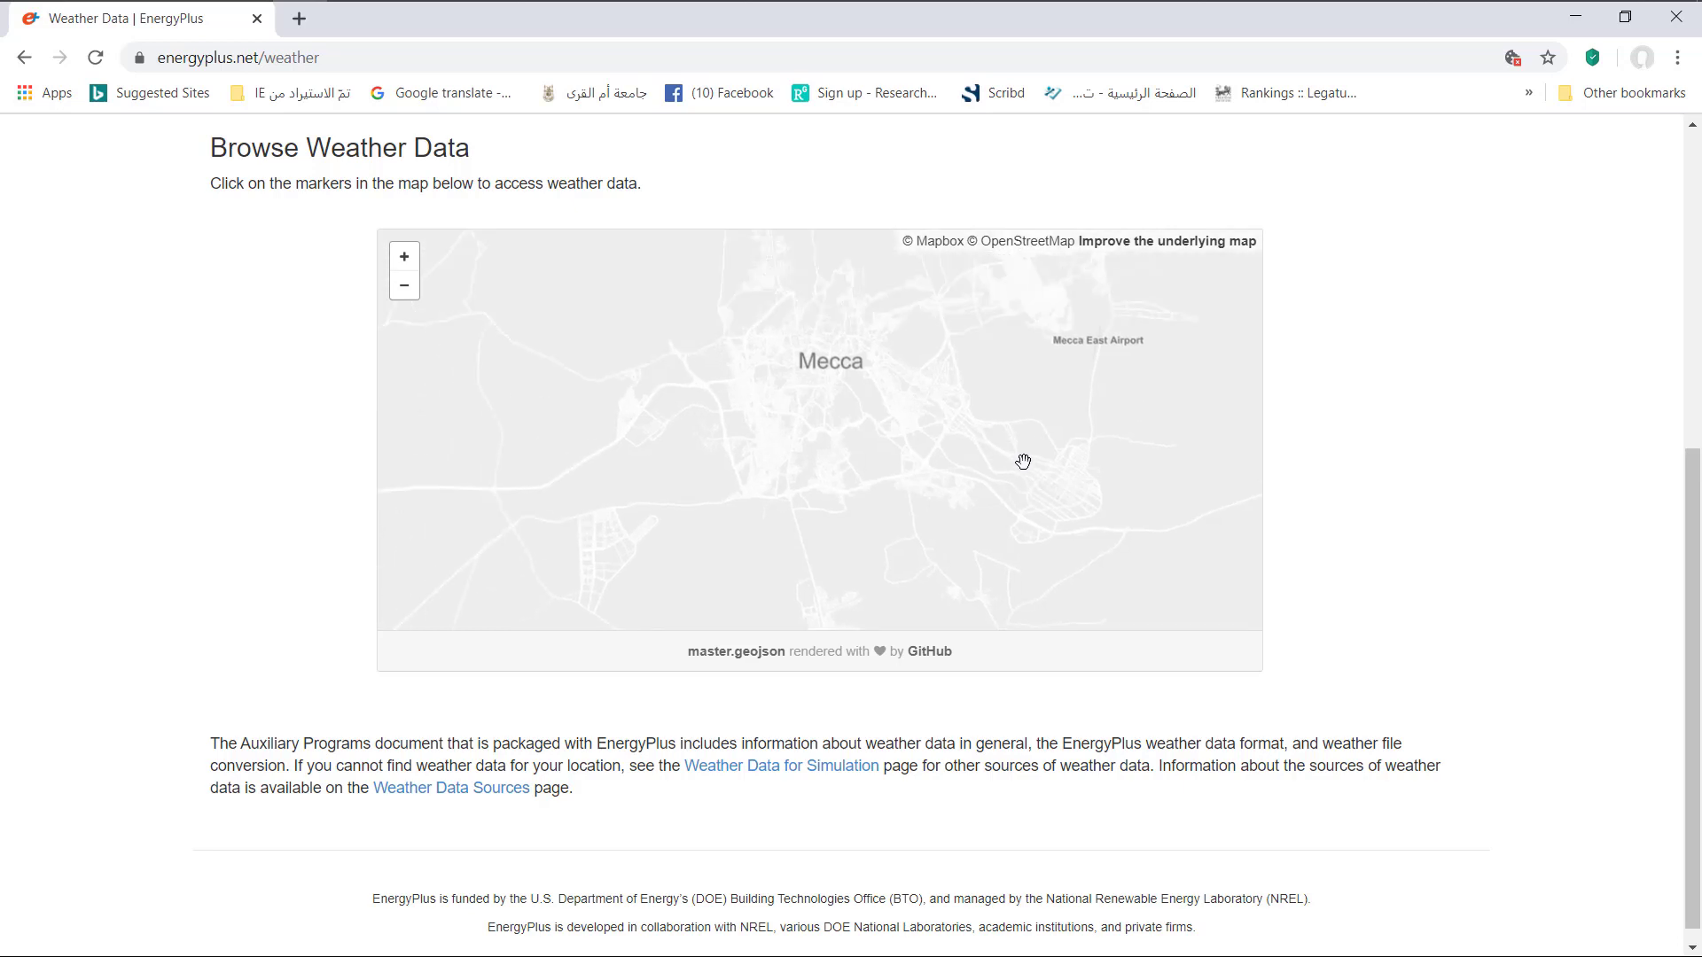
Examine the wider Saudi Arabia region of the weather map for available stations, including the one at Riyadh.
scroll(1023, 461, down, 2)
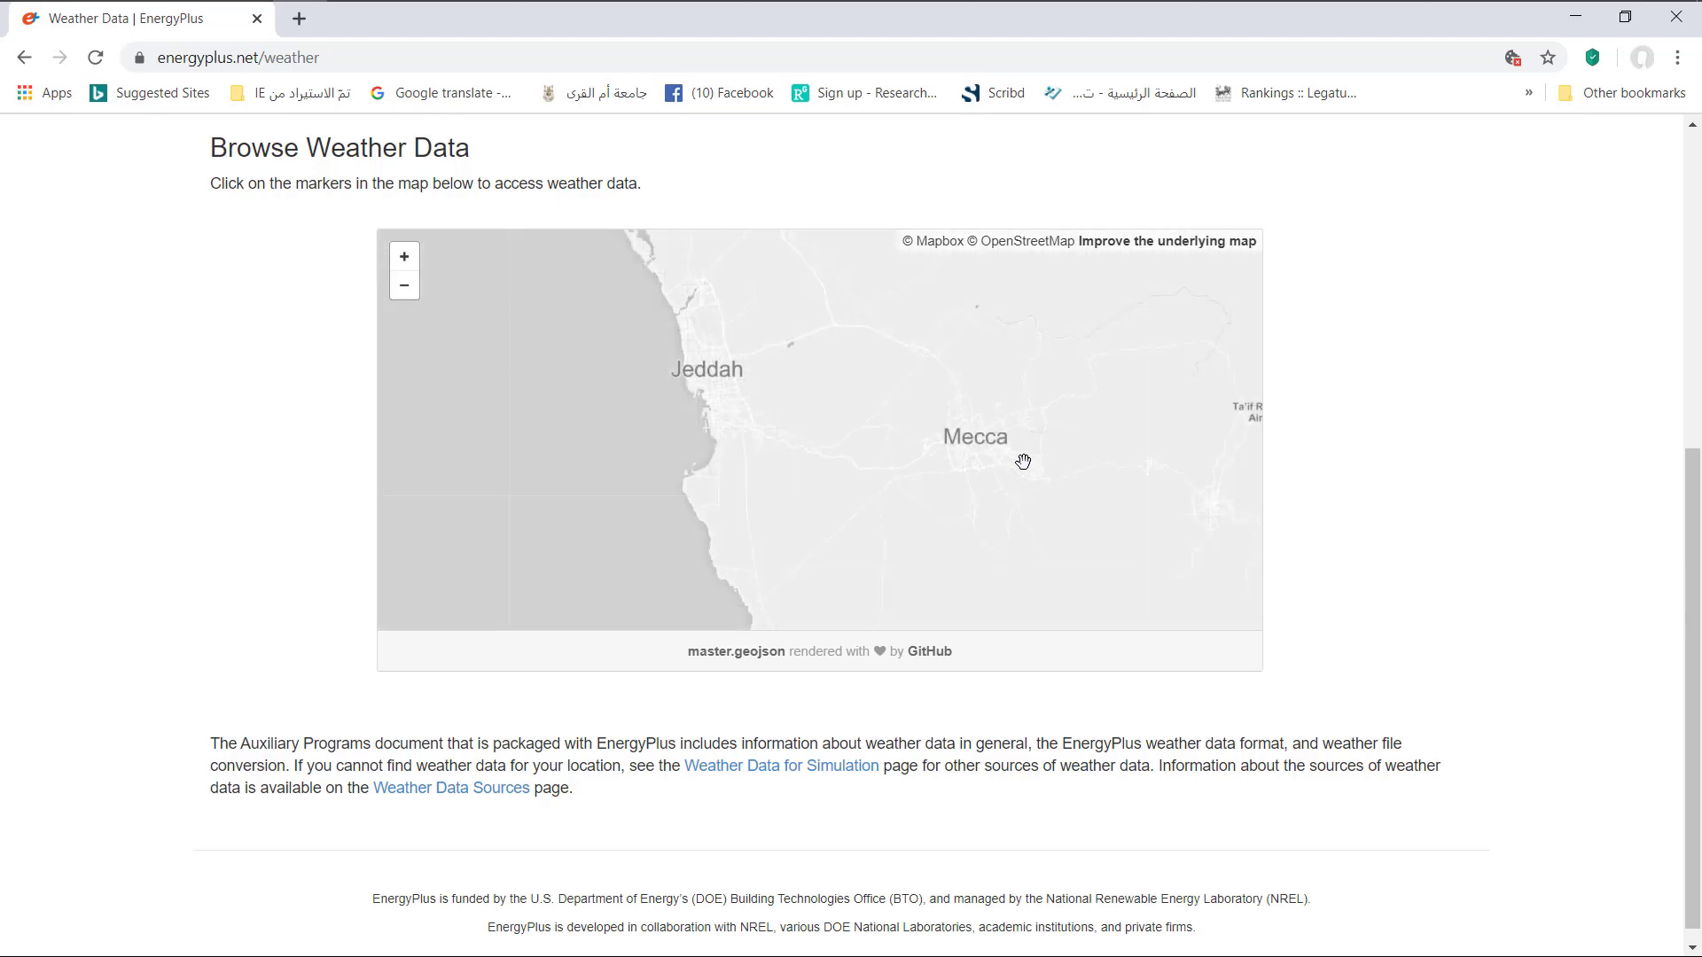
click(407, 288)
click(407, 288)
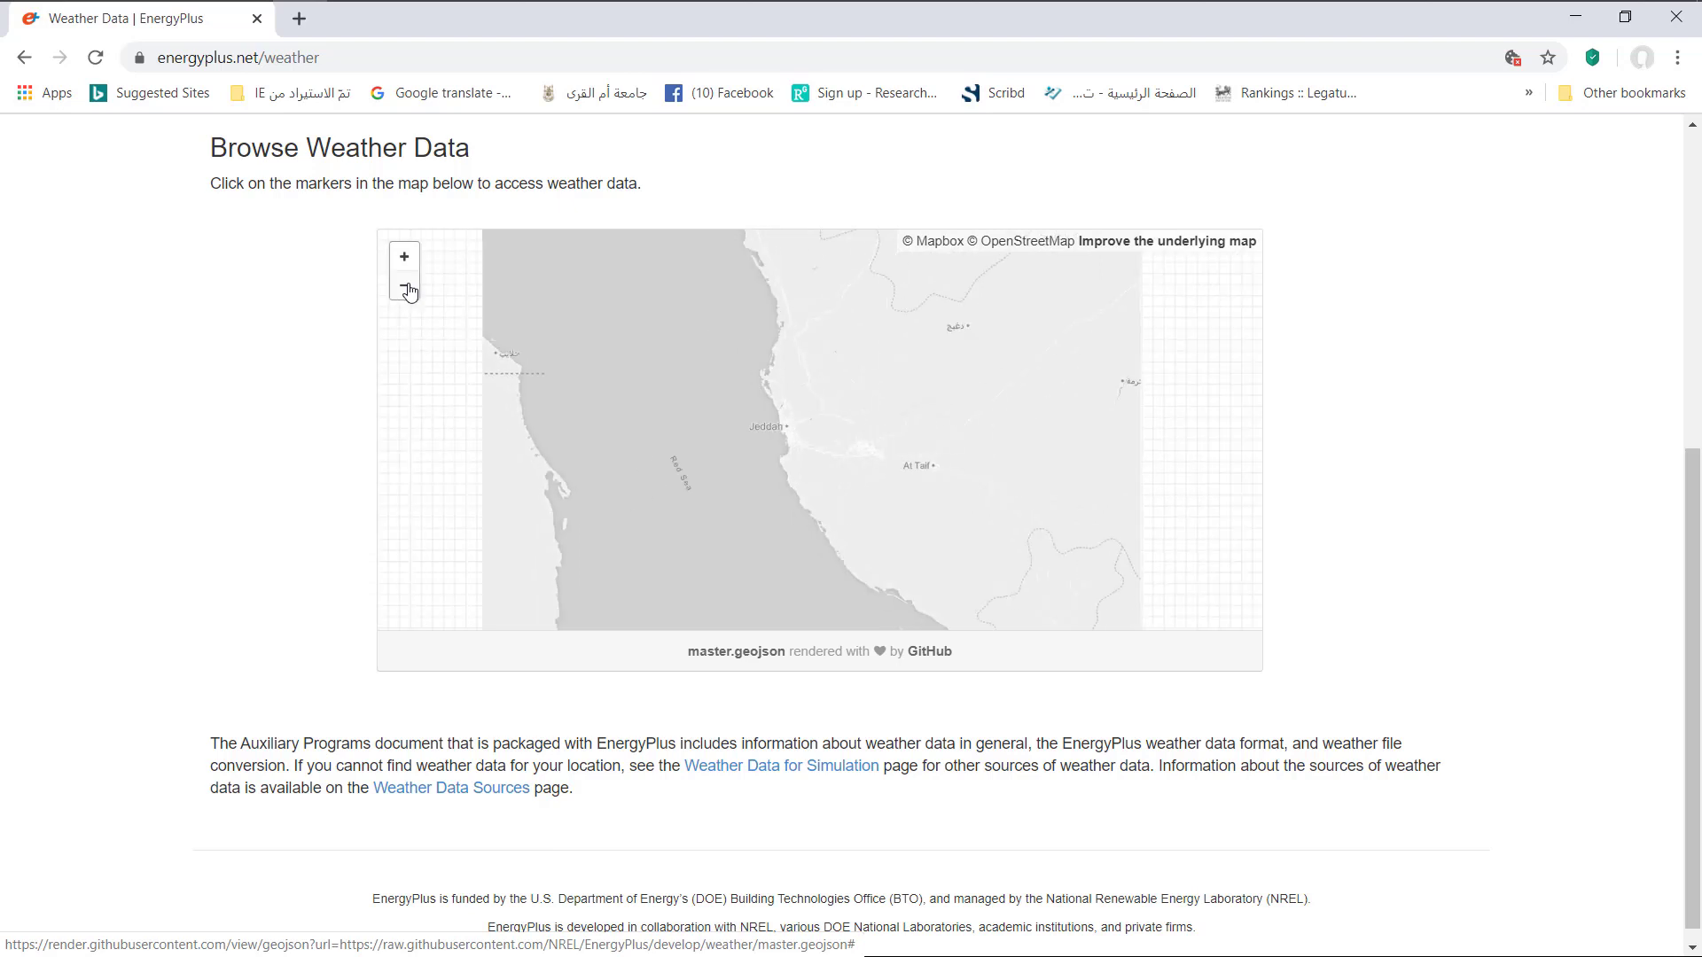
click(407, 289)
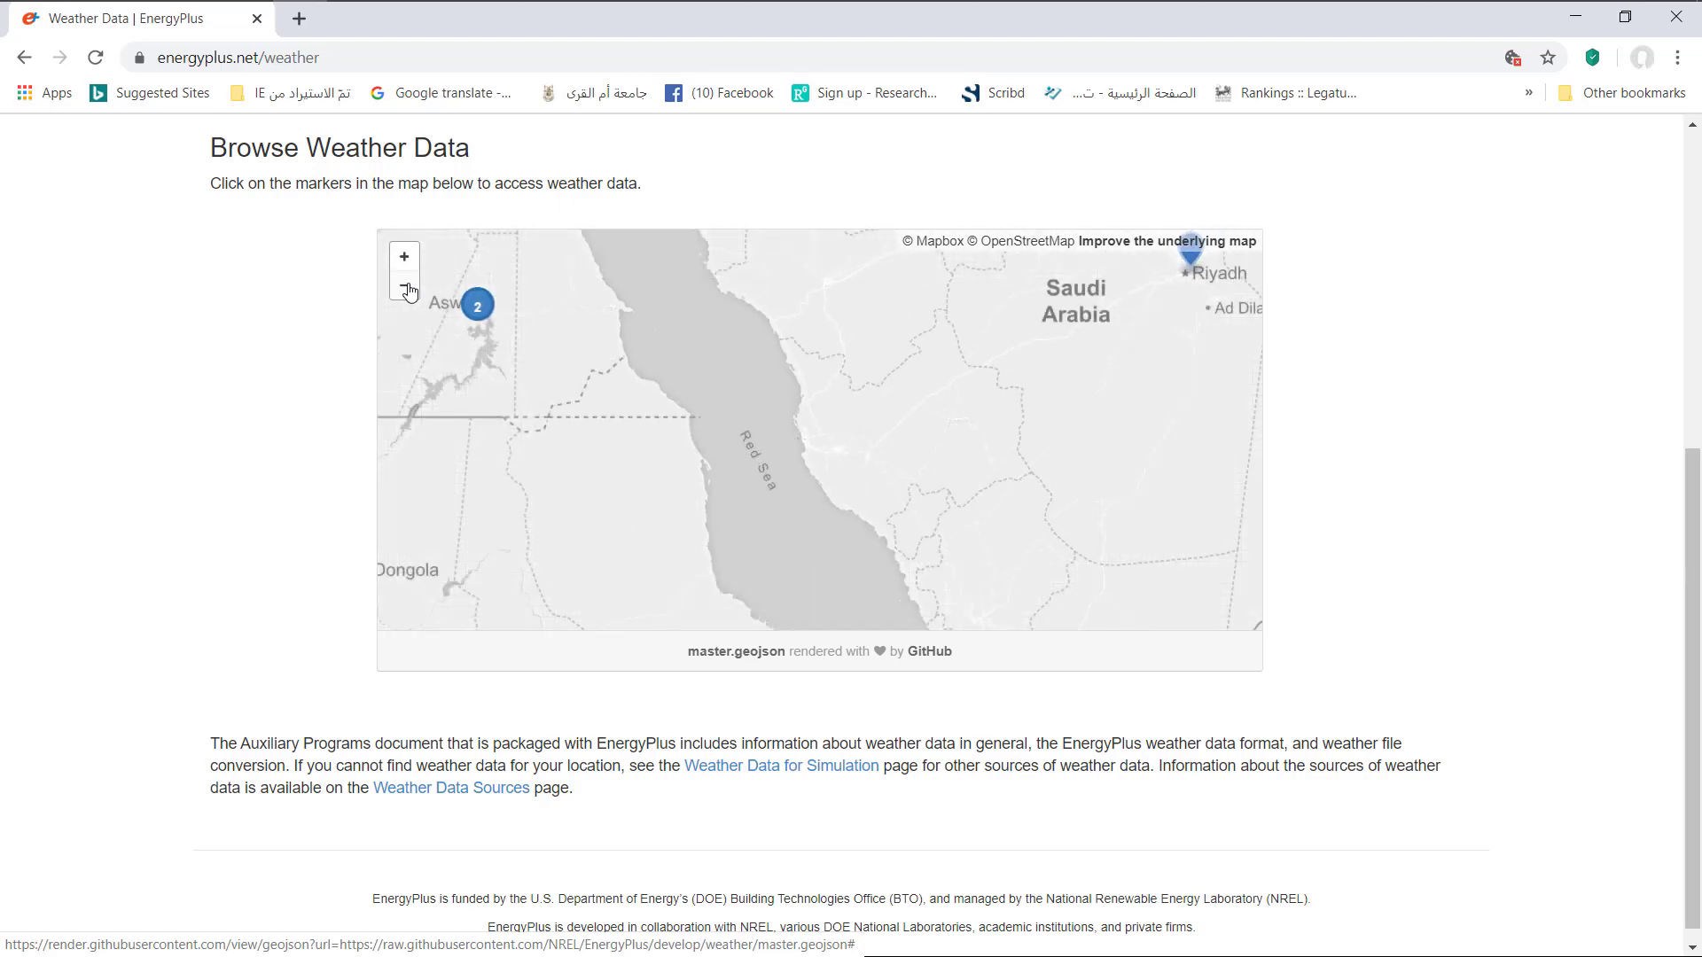
drag(1132, 454, 945, 513)
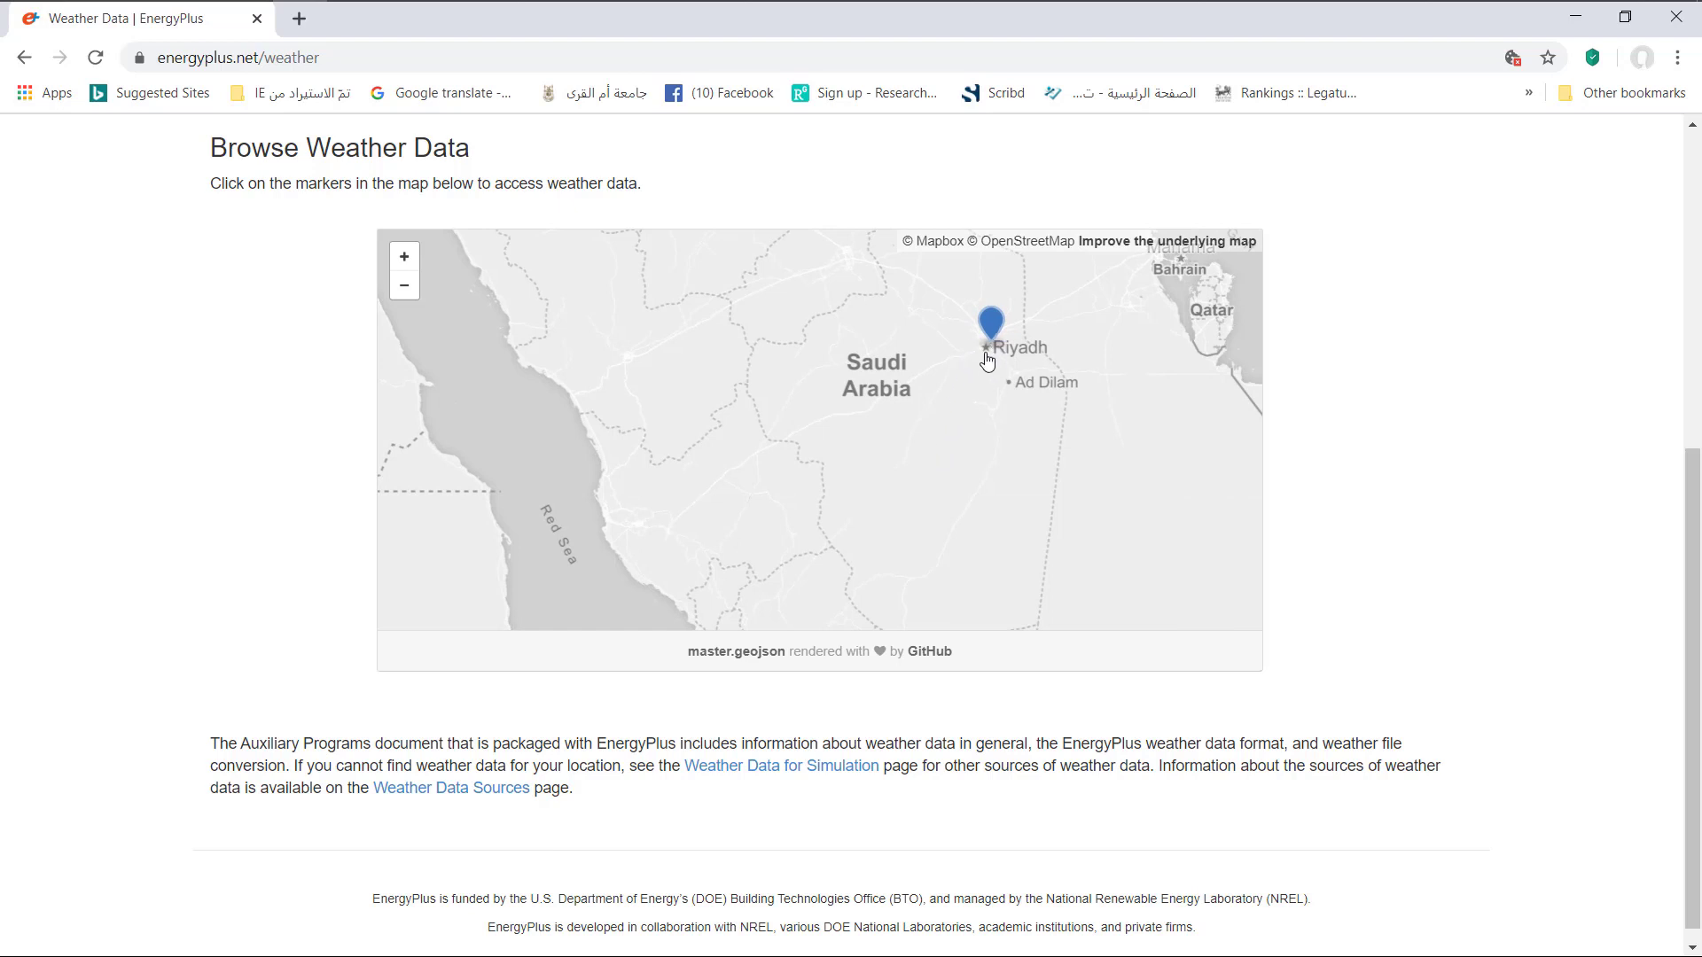
scroll(987, 361, up, 3)
scroll(991, 424, down, 2)
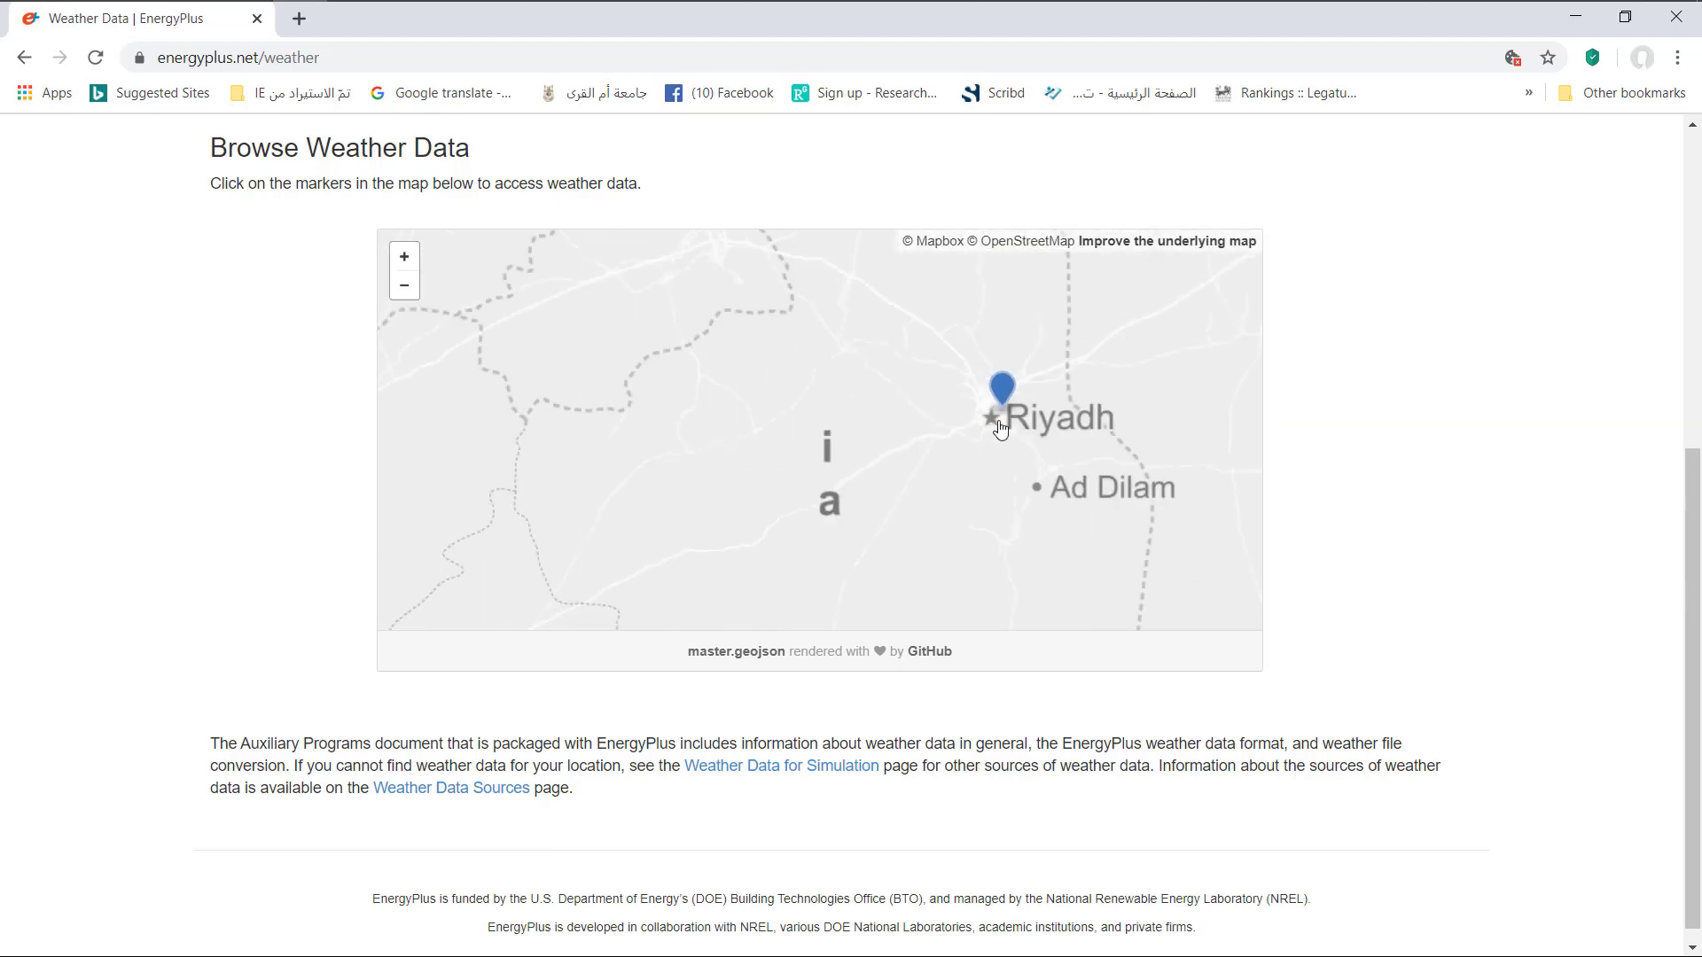
scroll(891, 482, down, 2)
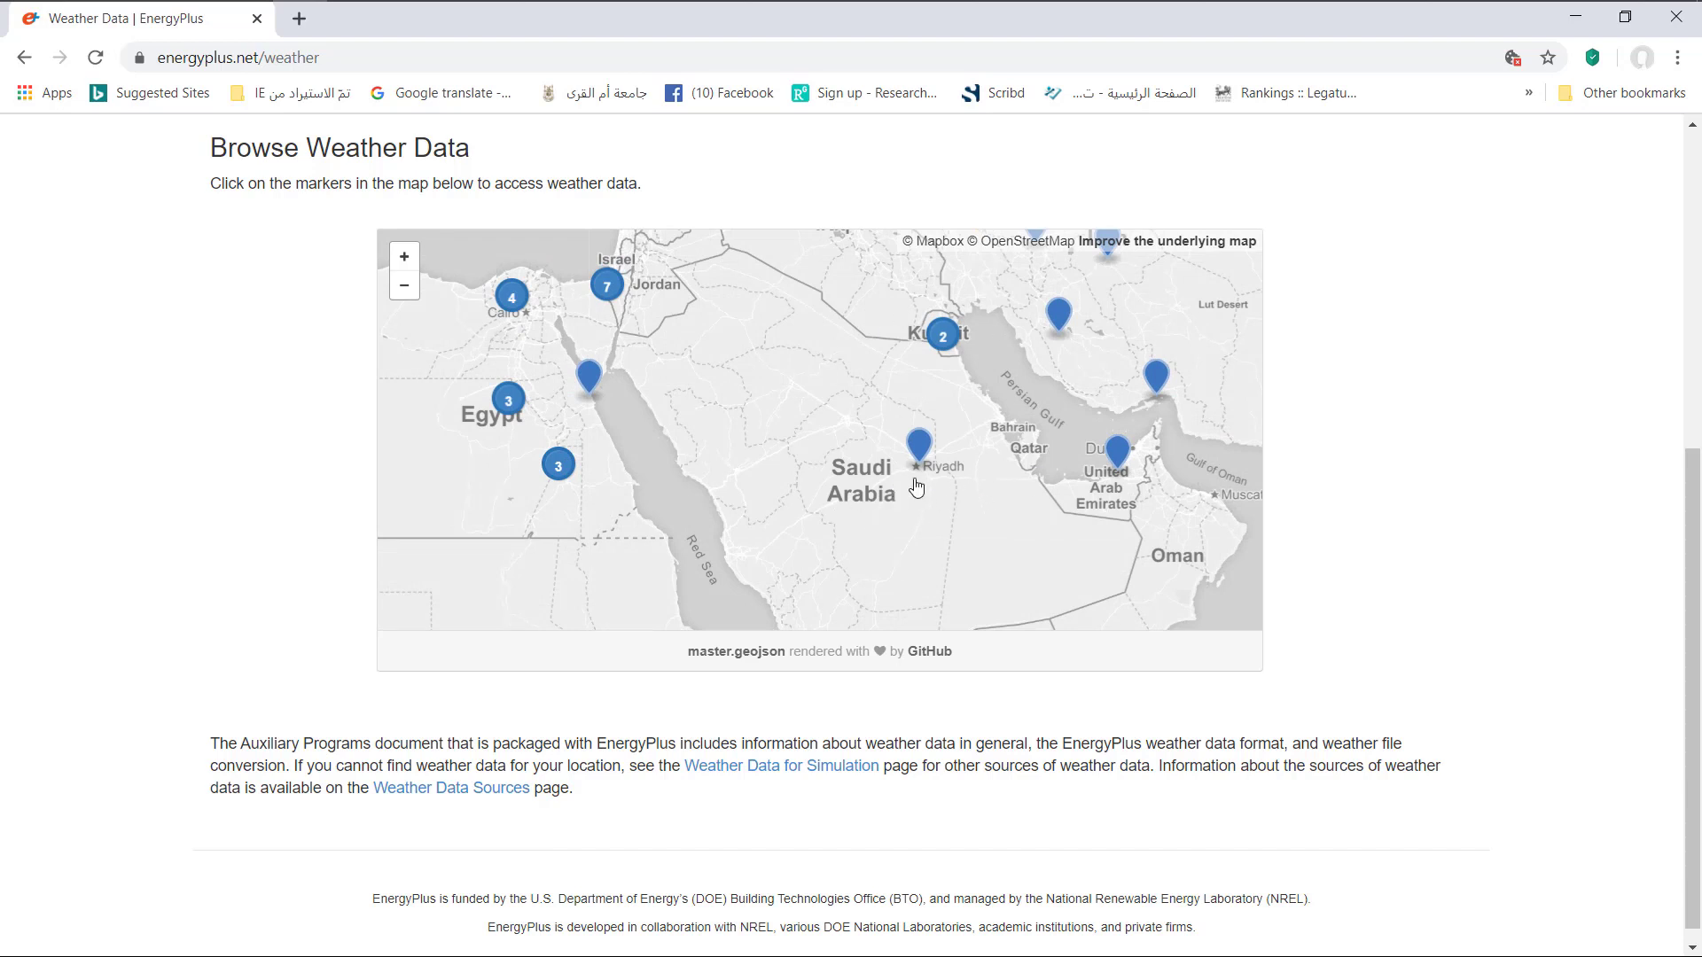
Find the Alexandria, Egypt station marker on the weather map and go to the folder of EGY_Alexandria.623180_ETMY.
scroll(495, 255, up, 5)
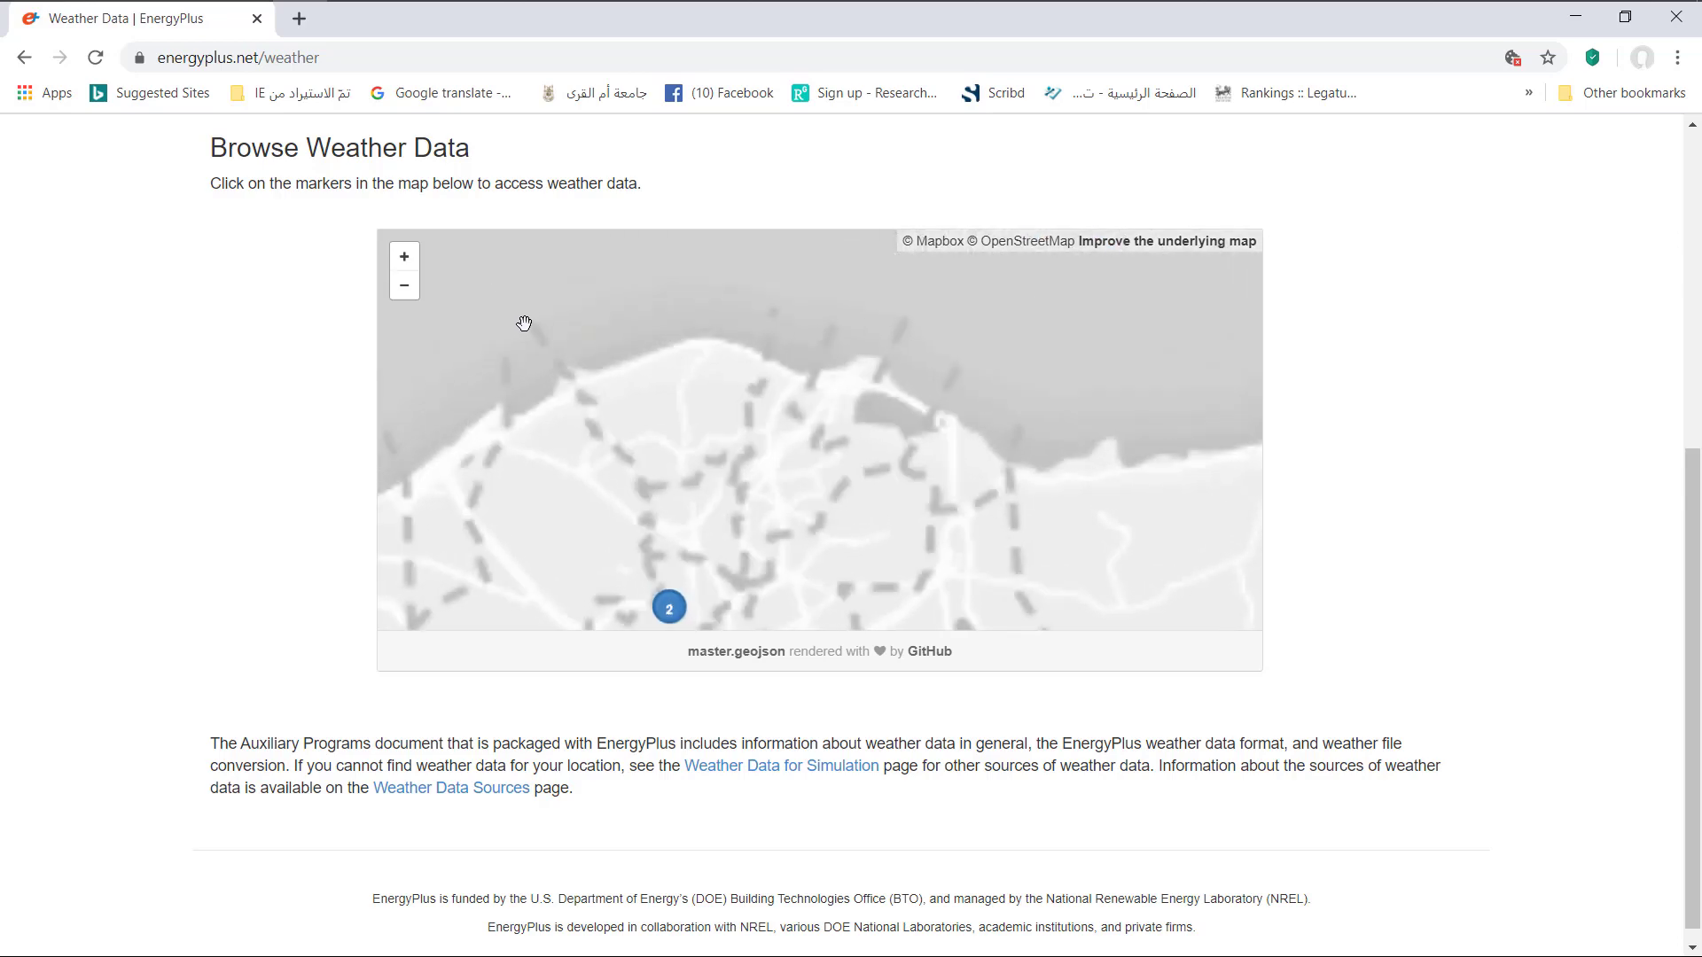
drag(768, 487, 886, 456)
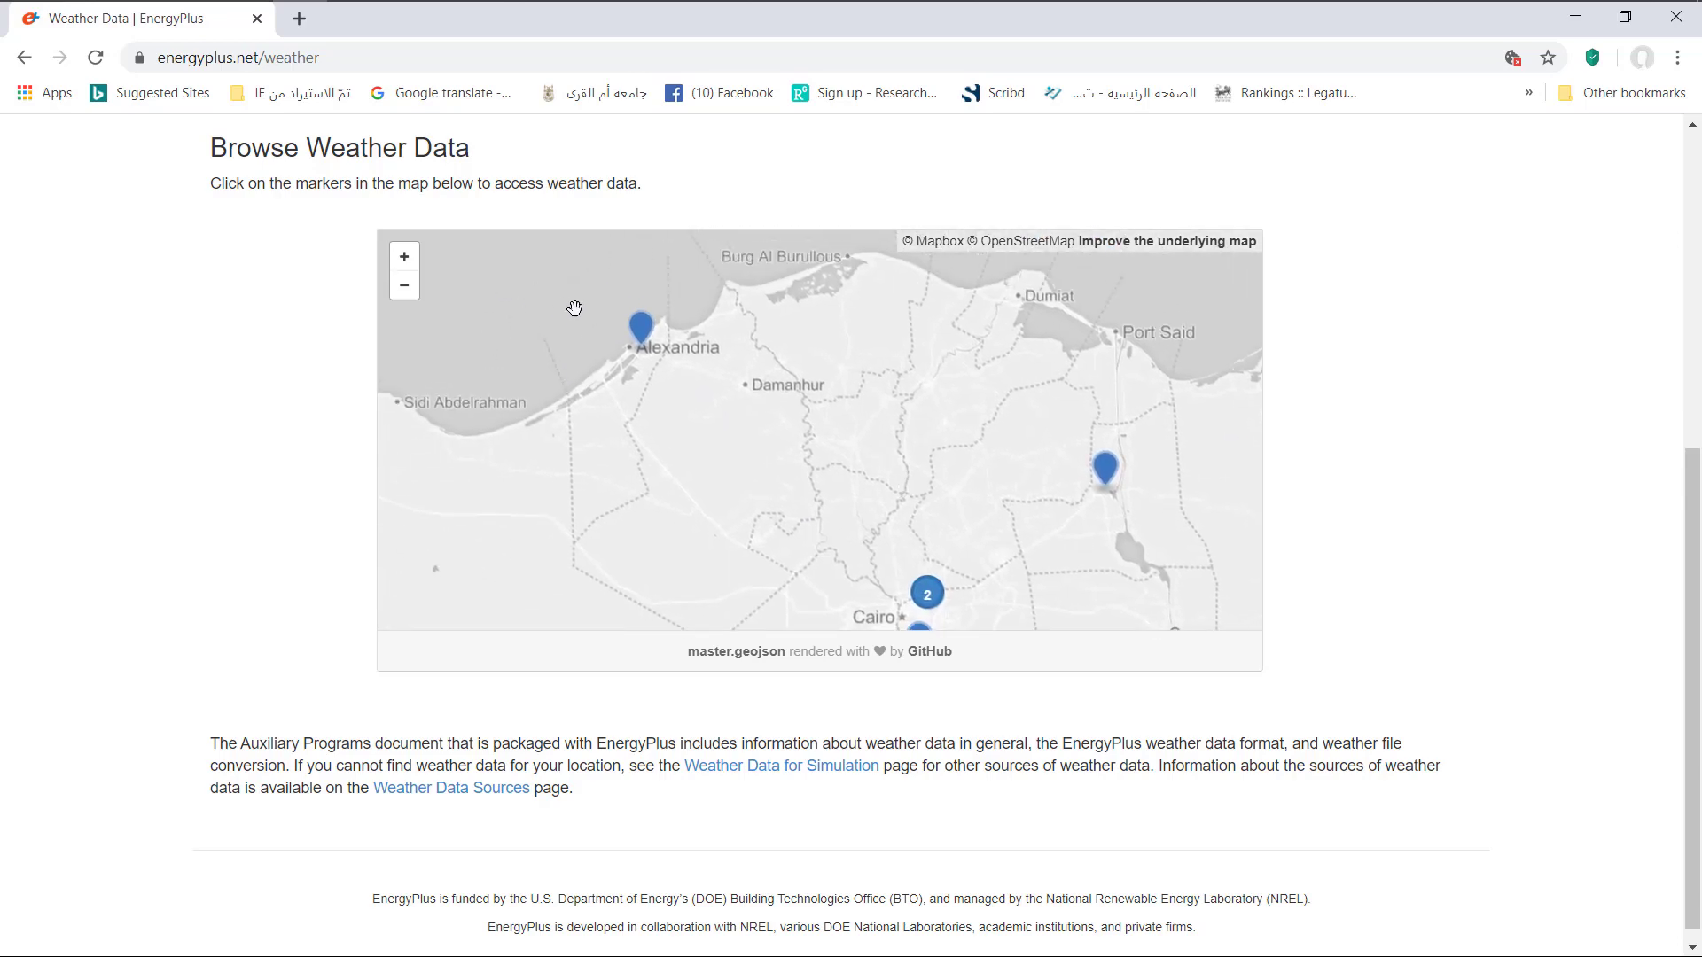
scroll(577, 307, up, 3)
drag(1090, 576, 899, 489)
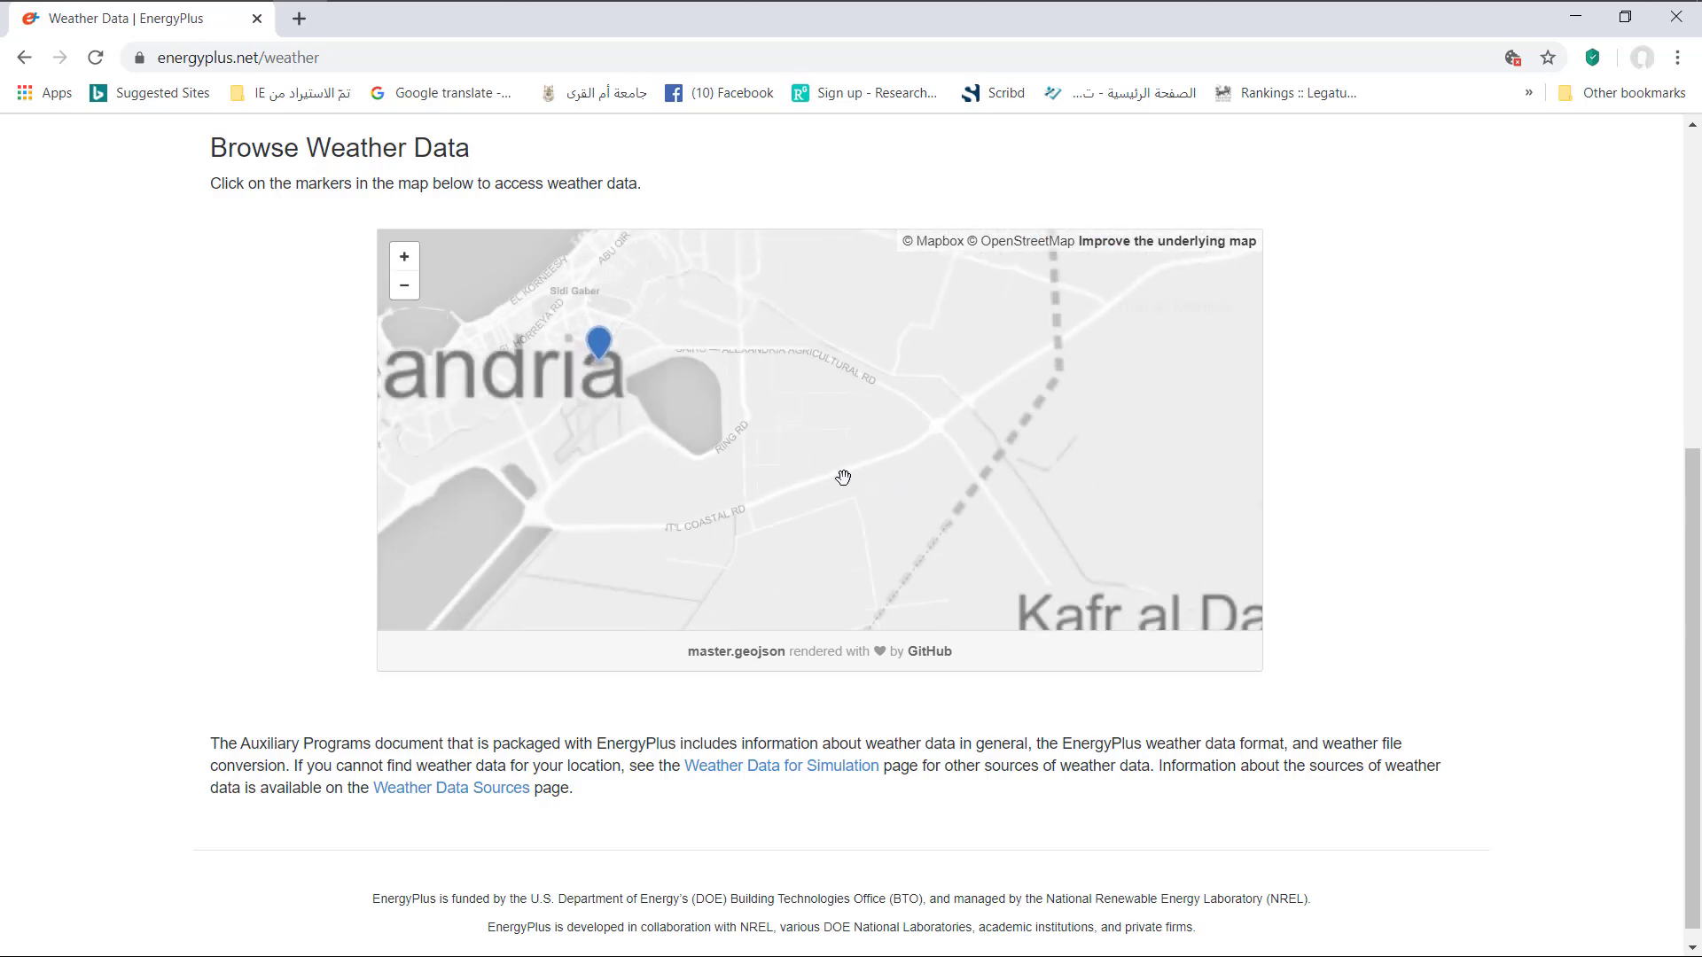
drag(615, 401, 767, 511)
scroll(766, 505, up, 3)
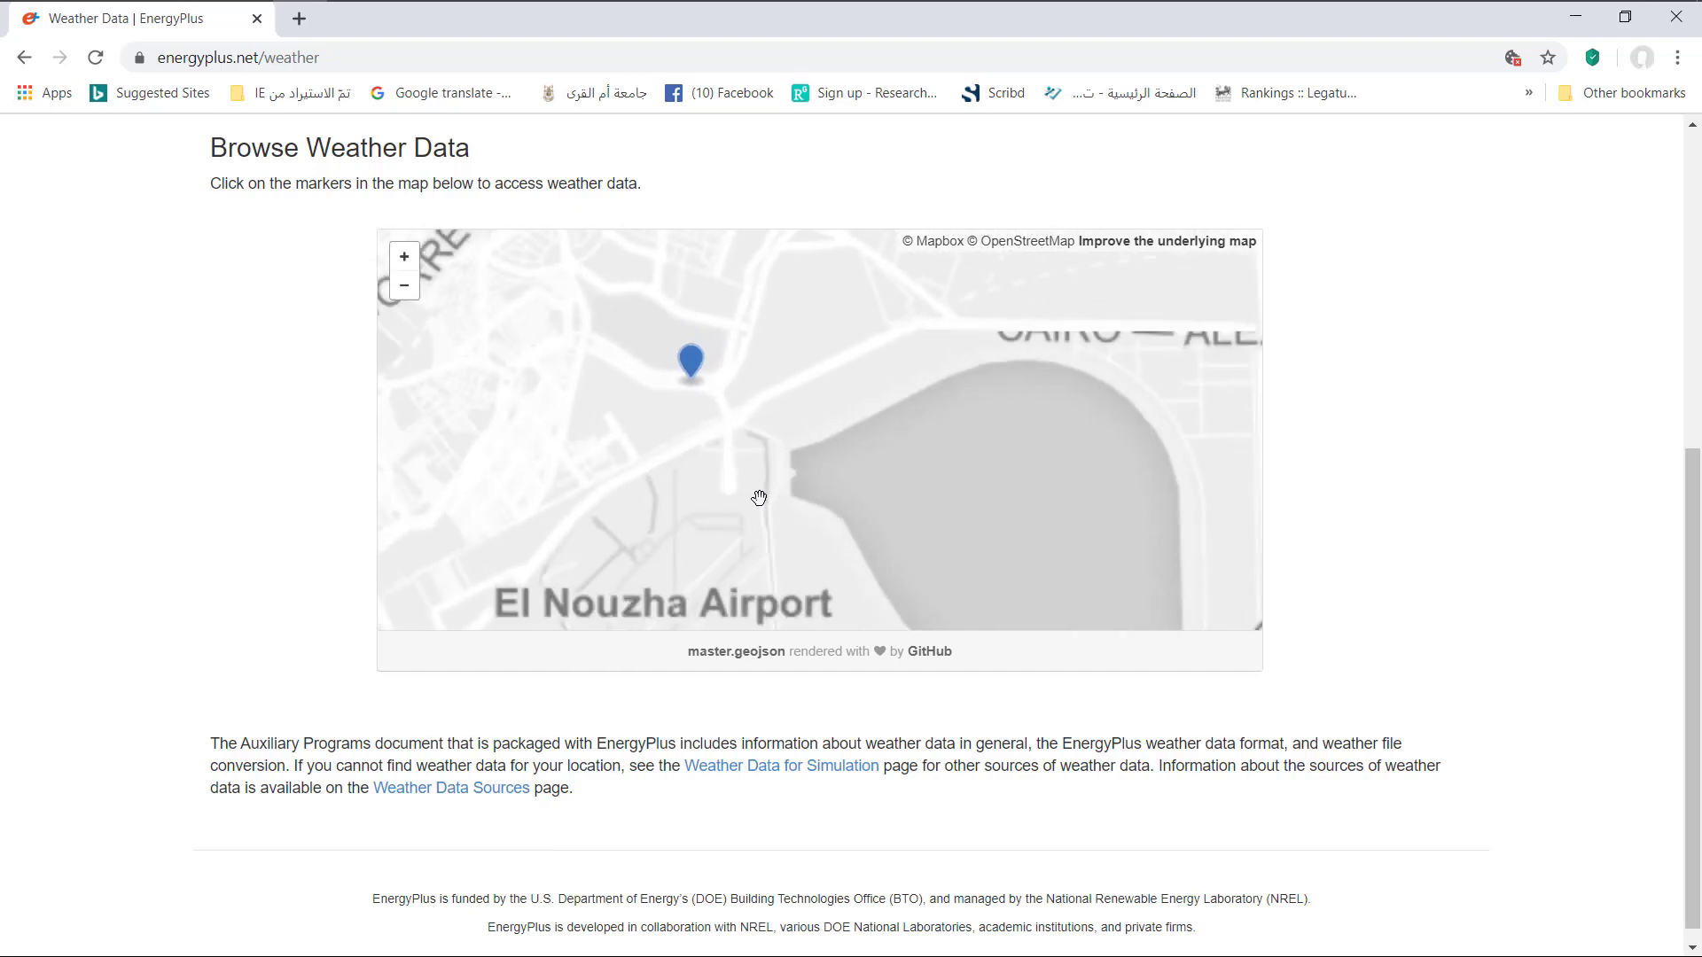
click(691, 363)
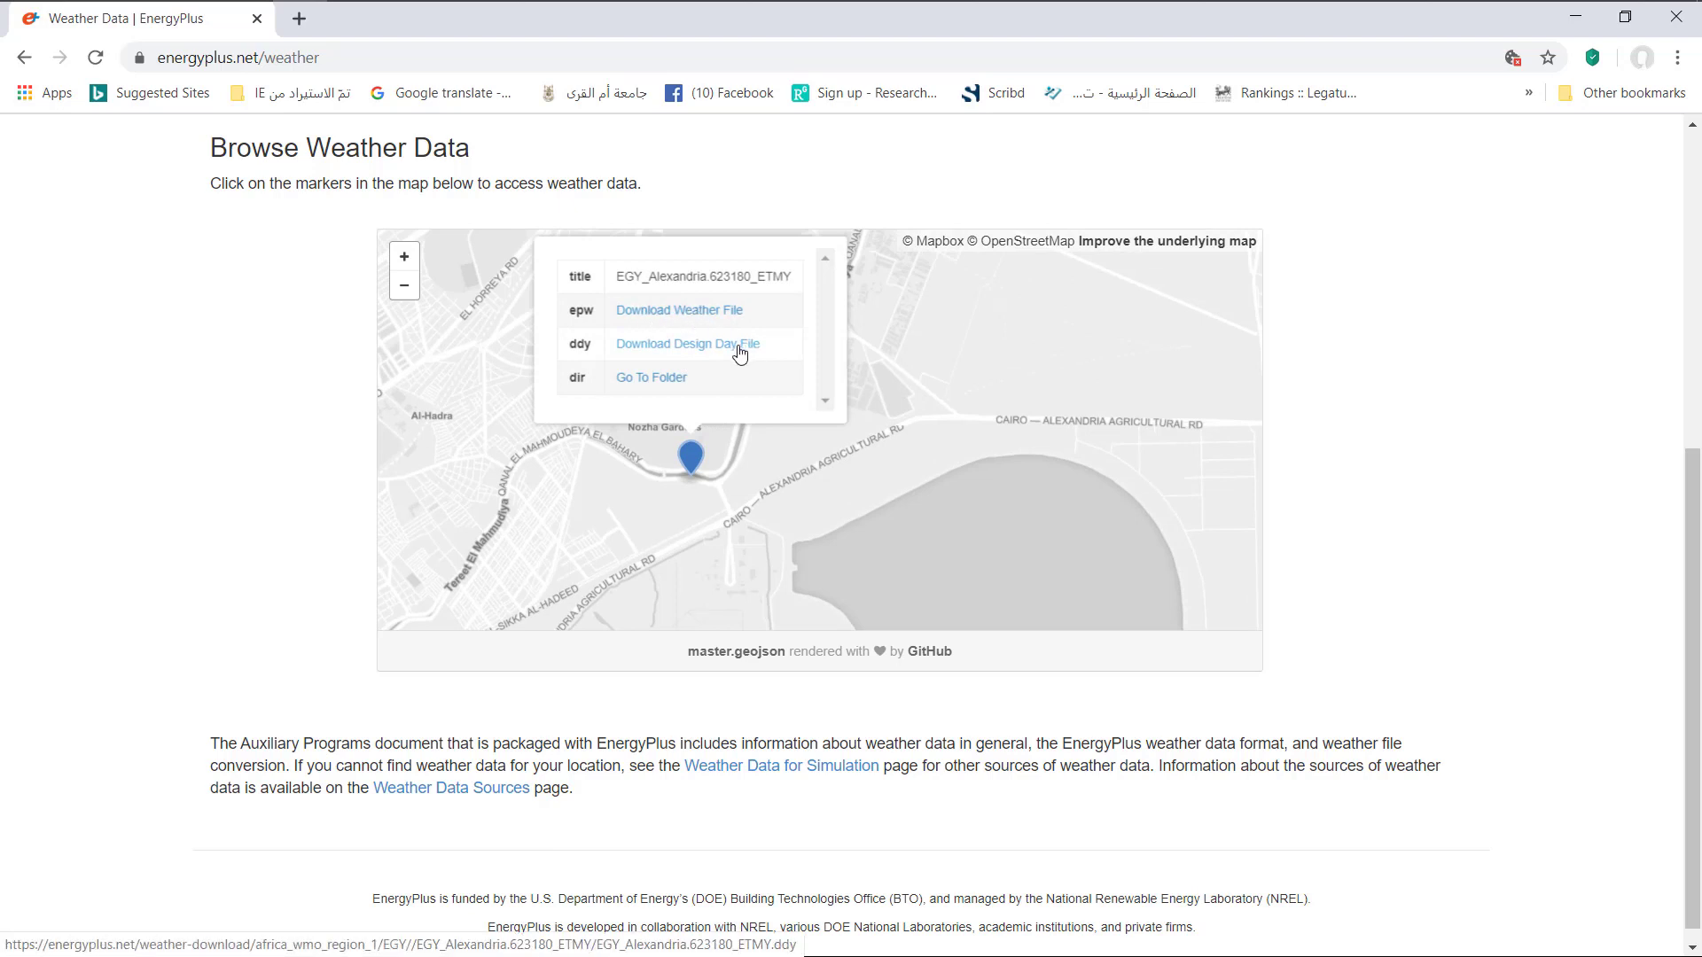
click(650, 379)
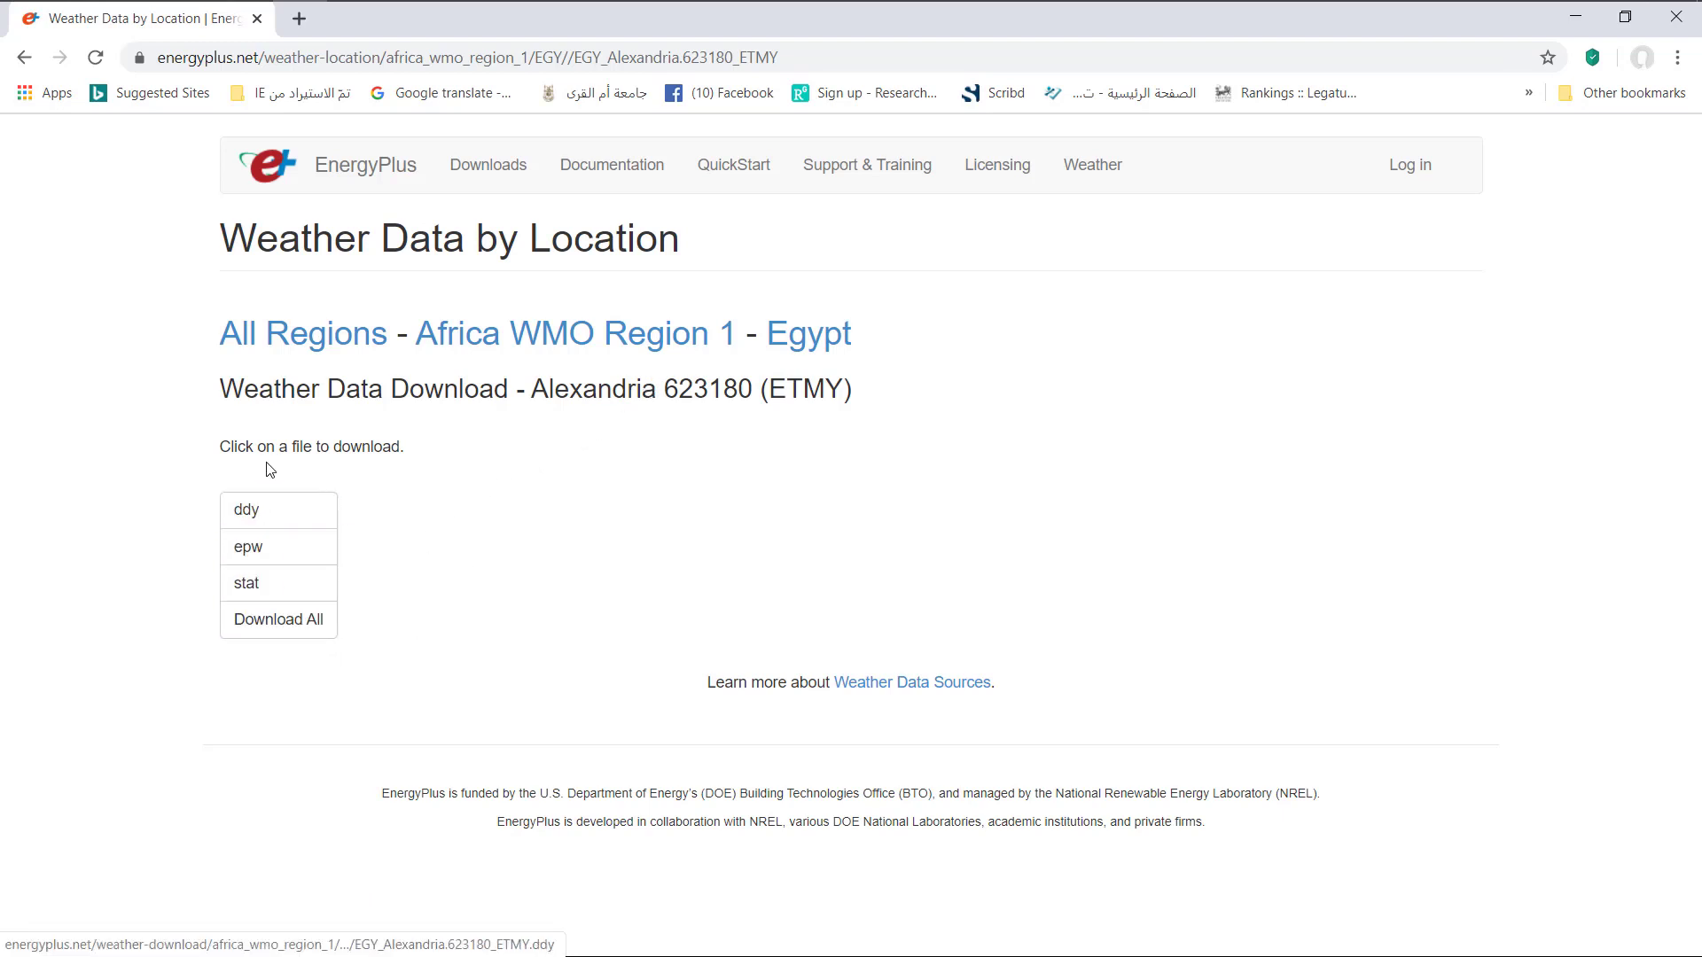
Download all Alexandria weather files as one zip archive and open the downloaded archive.
click(292, 624)
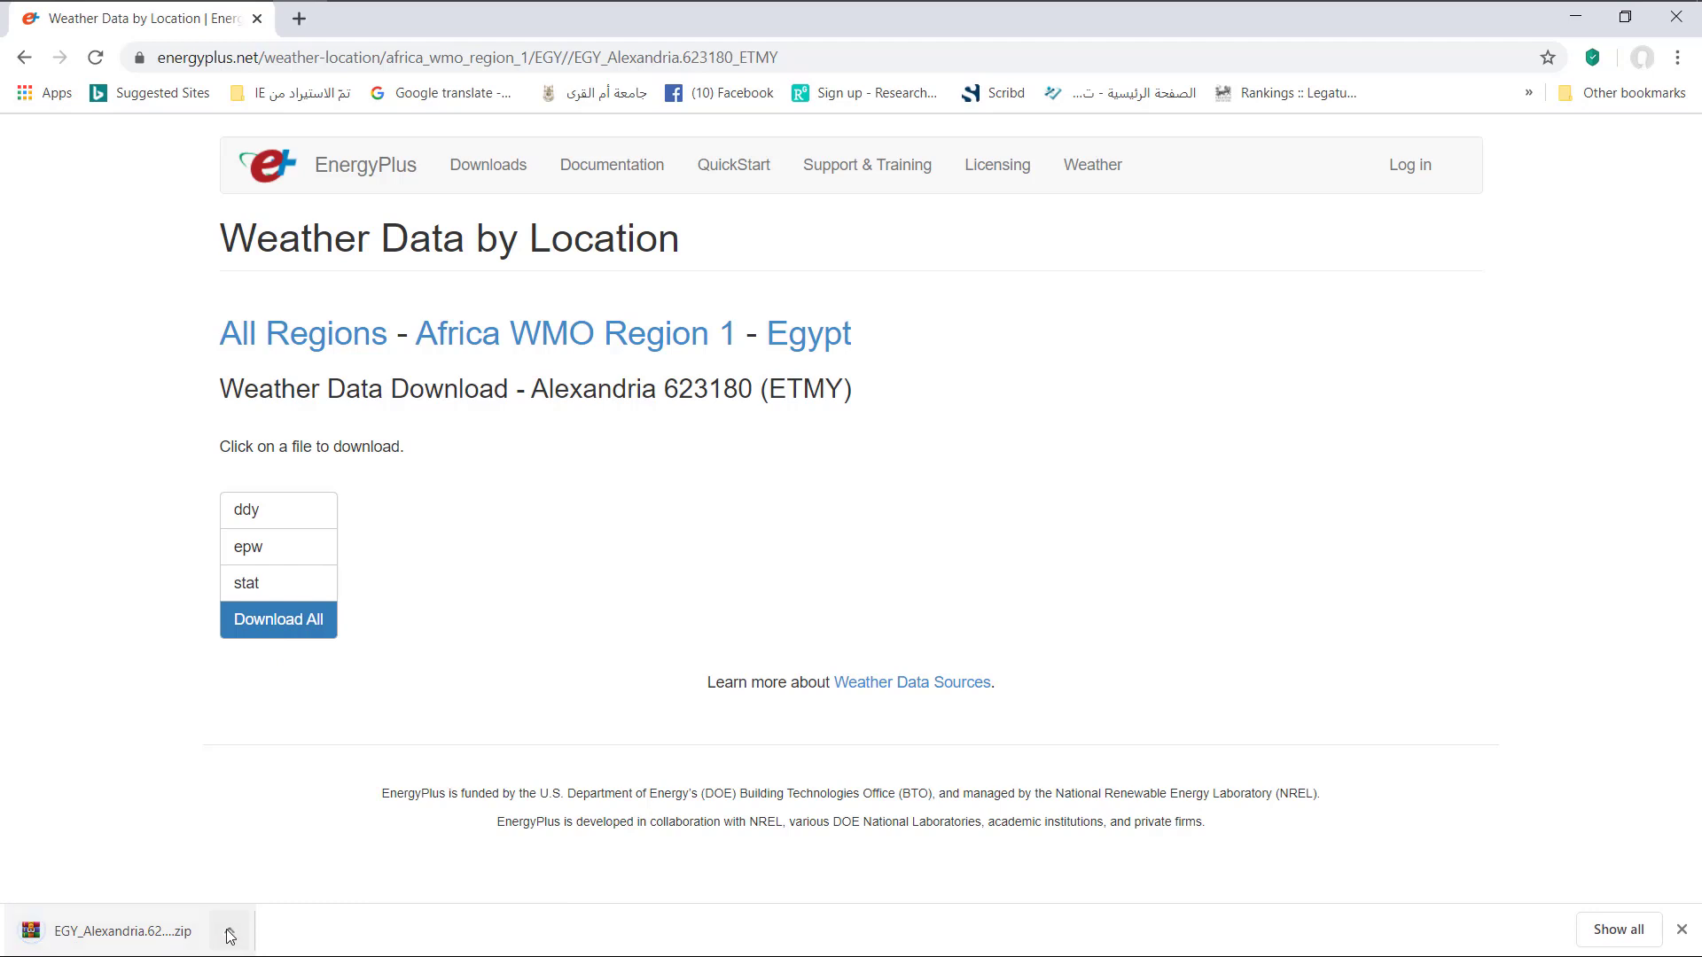
click(230, 930)
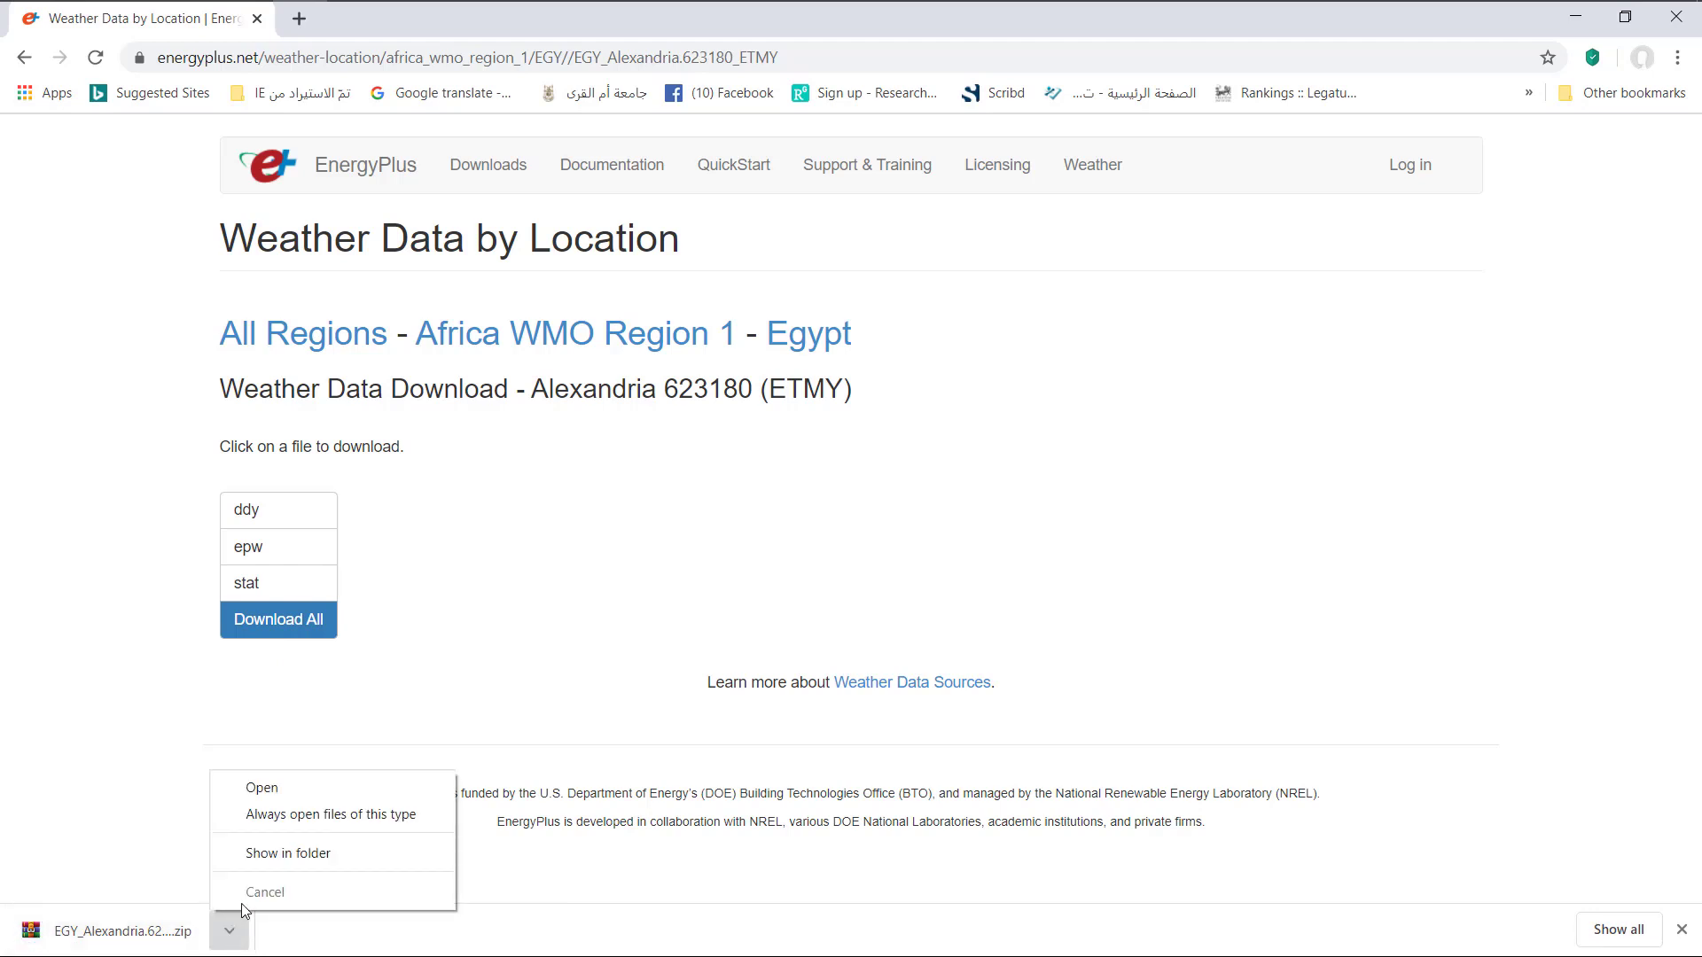
click(266, 792)
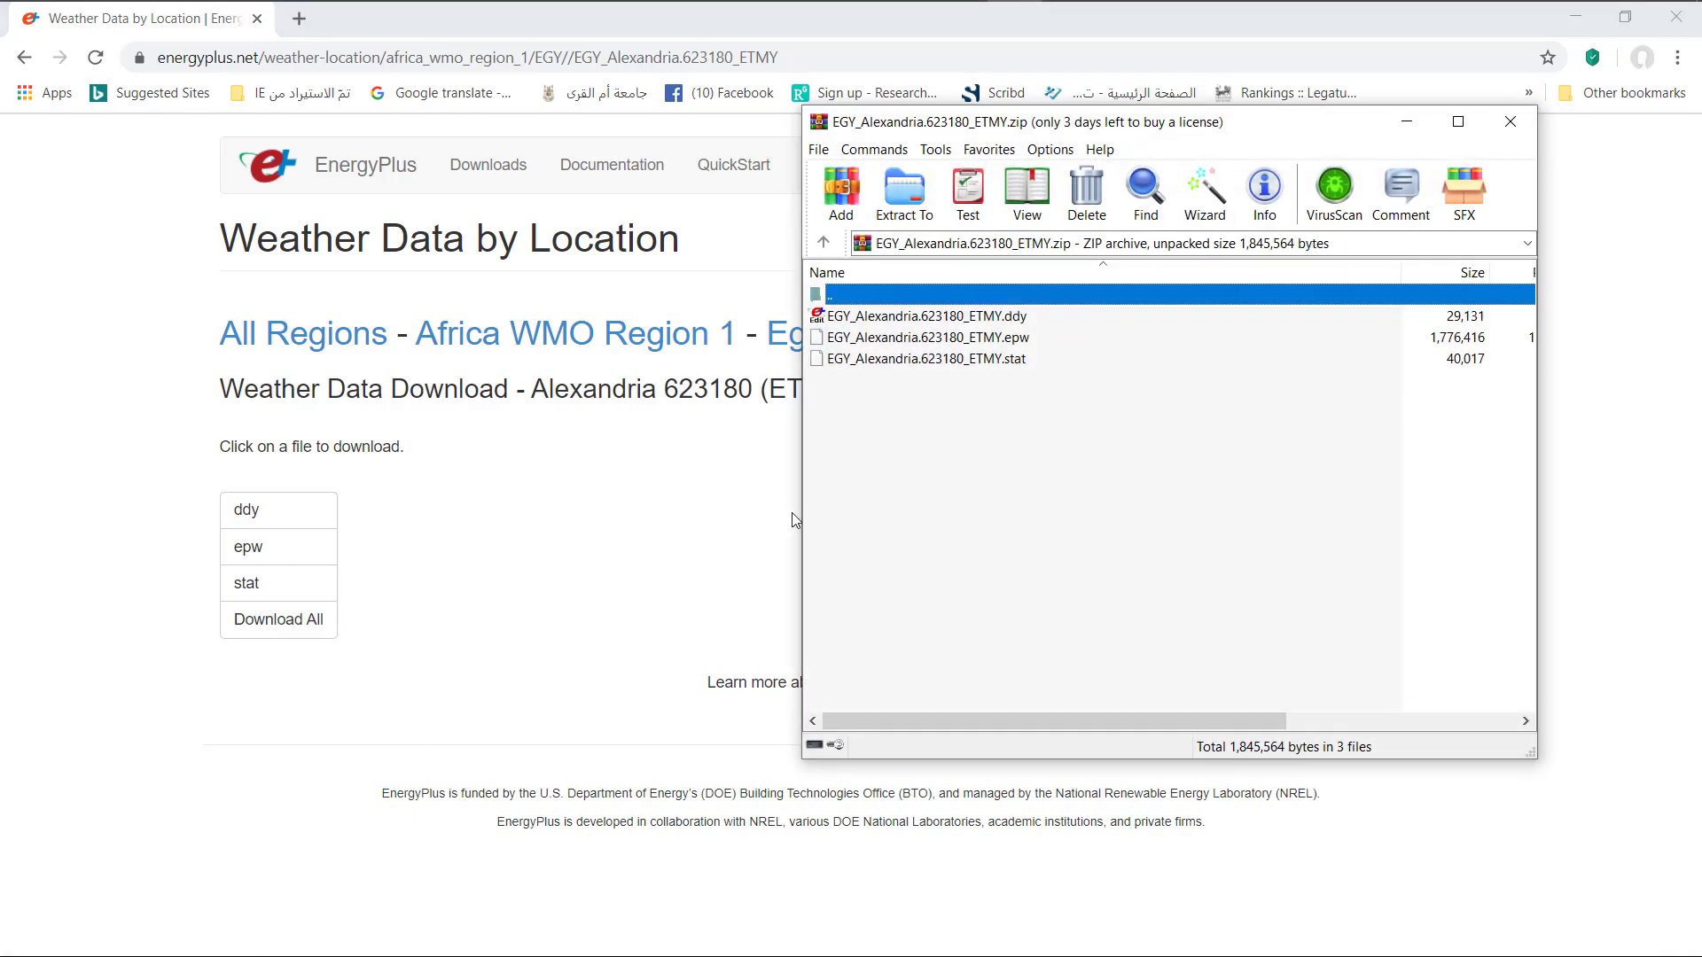
Switch to Grasshopper, add a Boolean Toggle and connect it to the _open input of the Open weather file component.
click(924, 338)
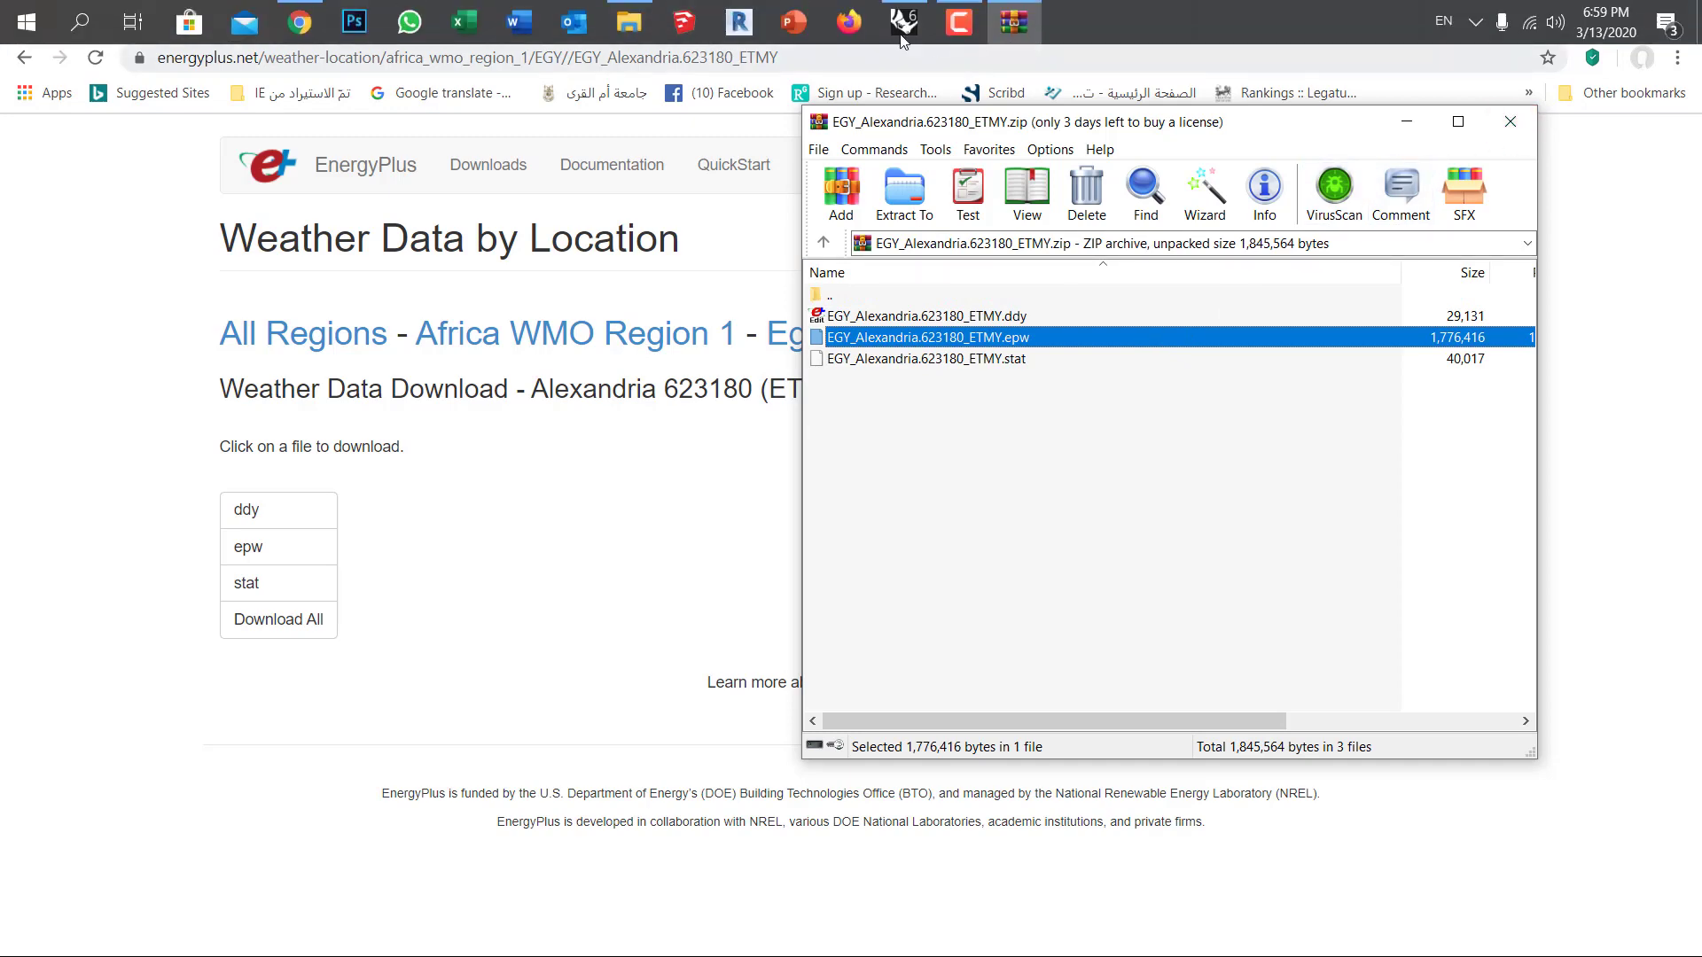
click(902, 36)
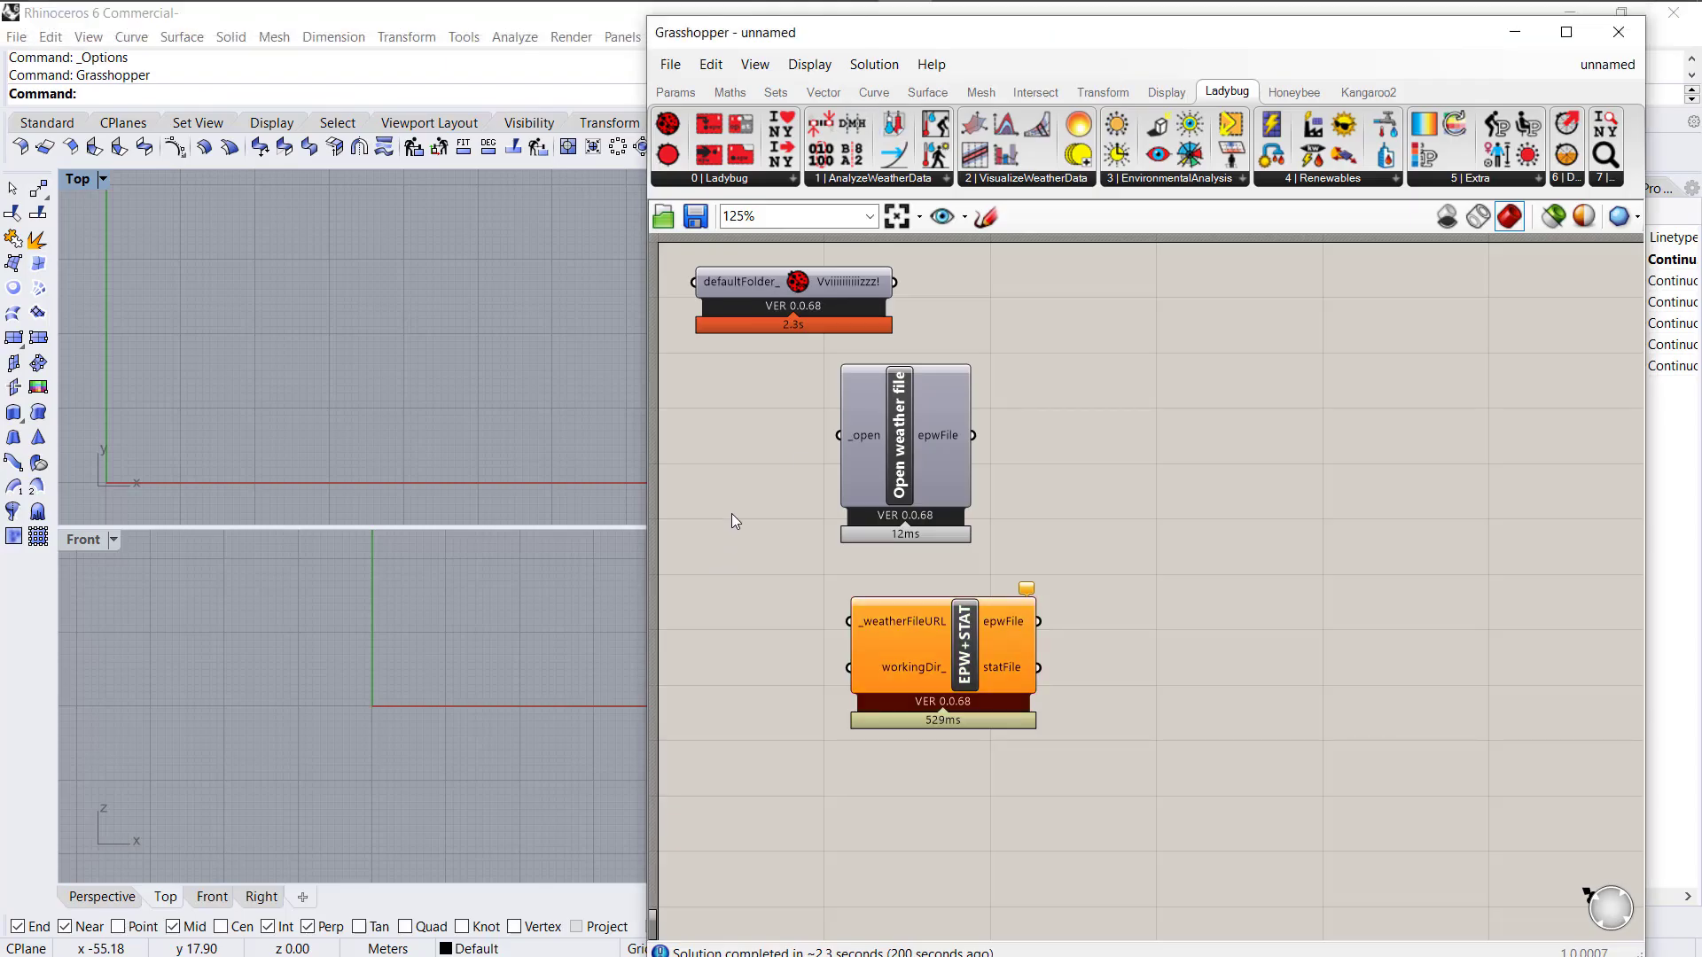
double_click(762, 456)
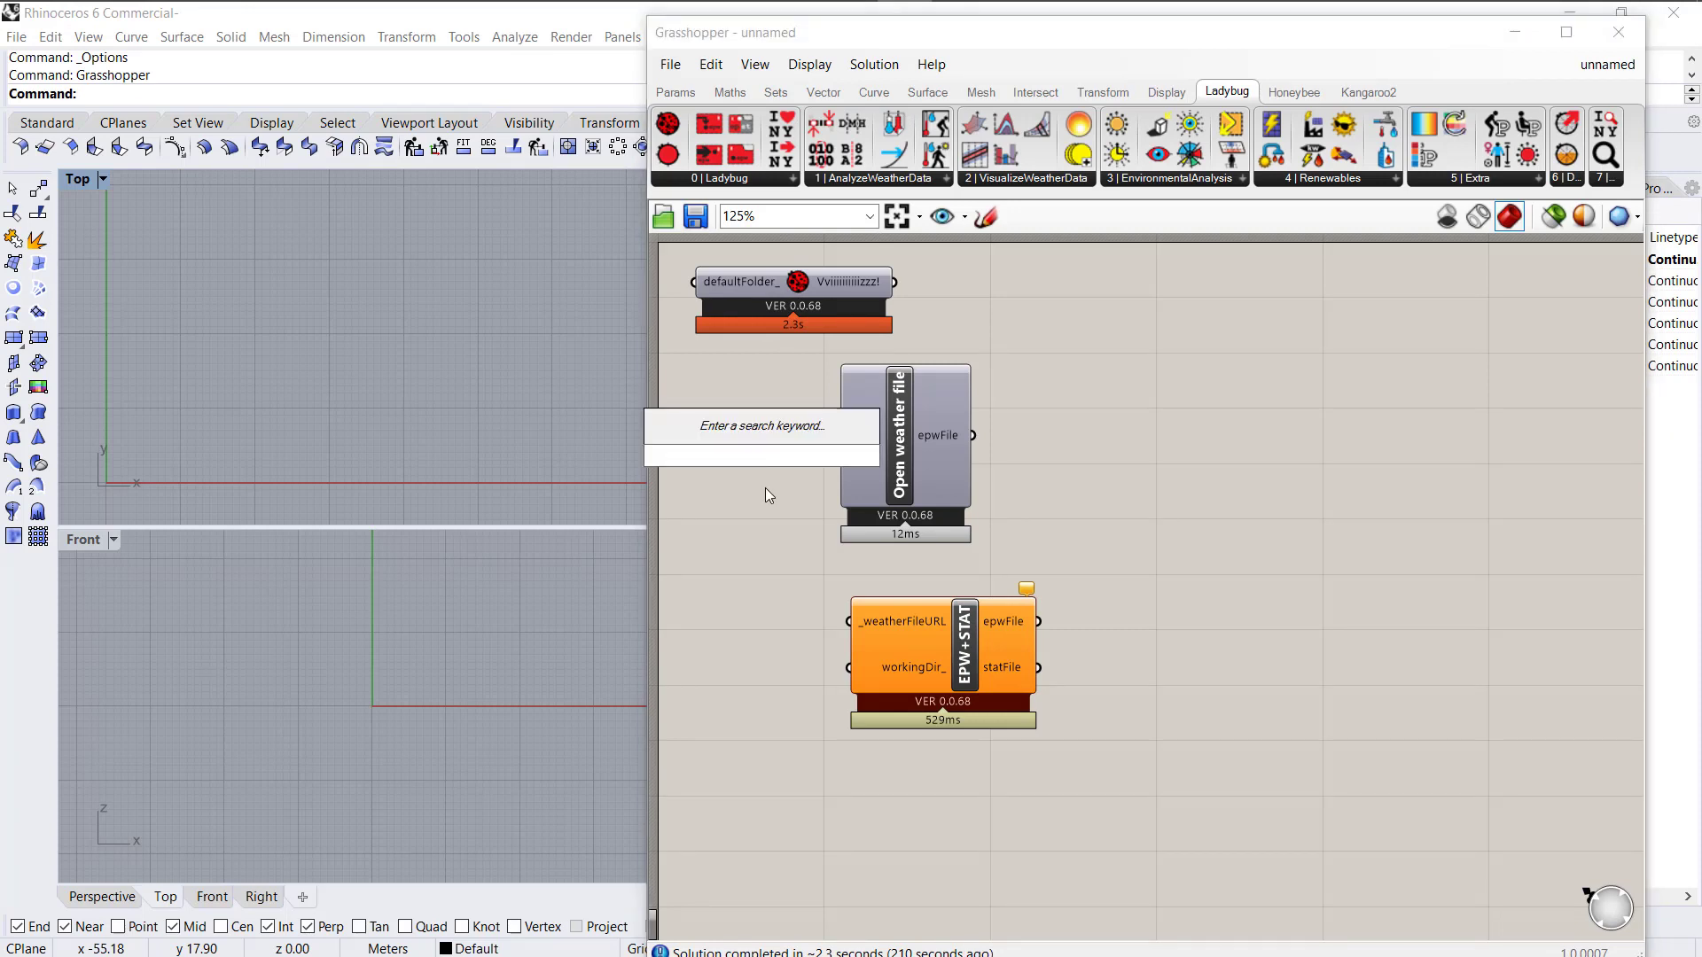
text(boll)
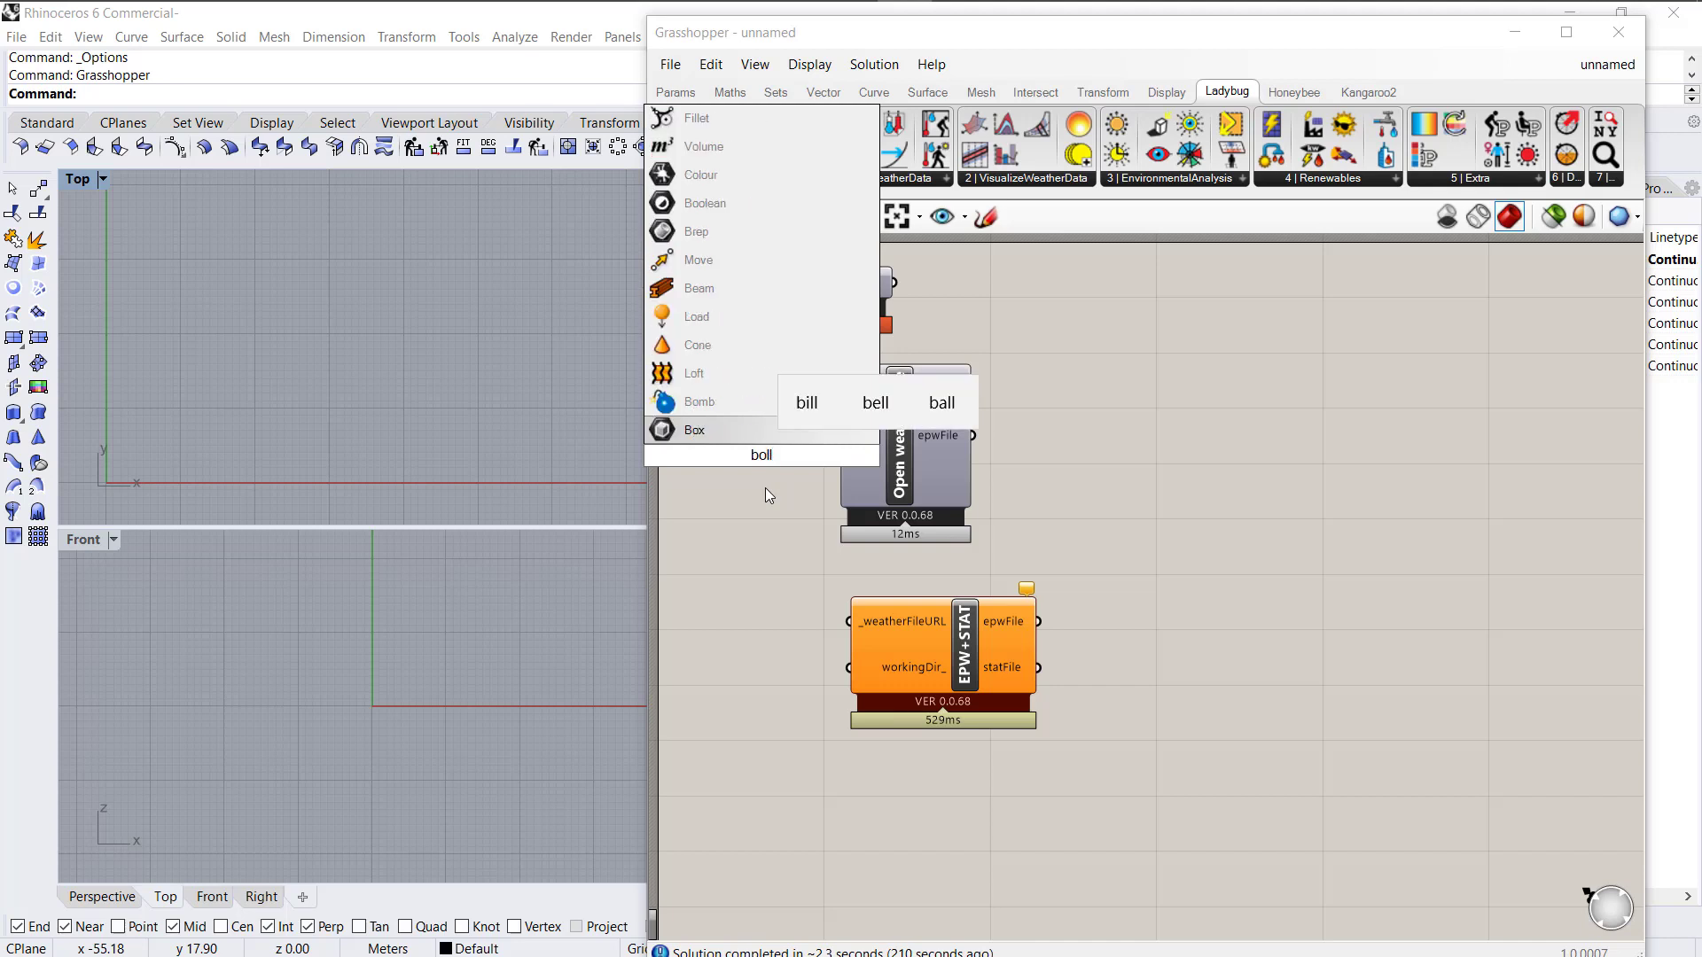
key(BackSpace)
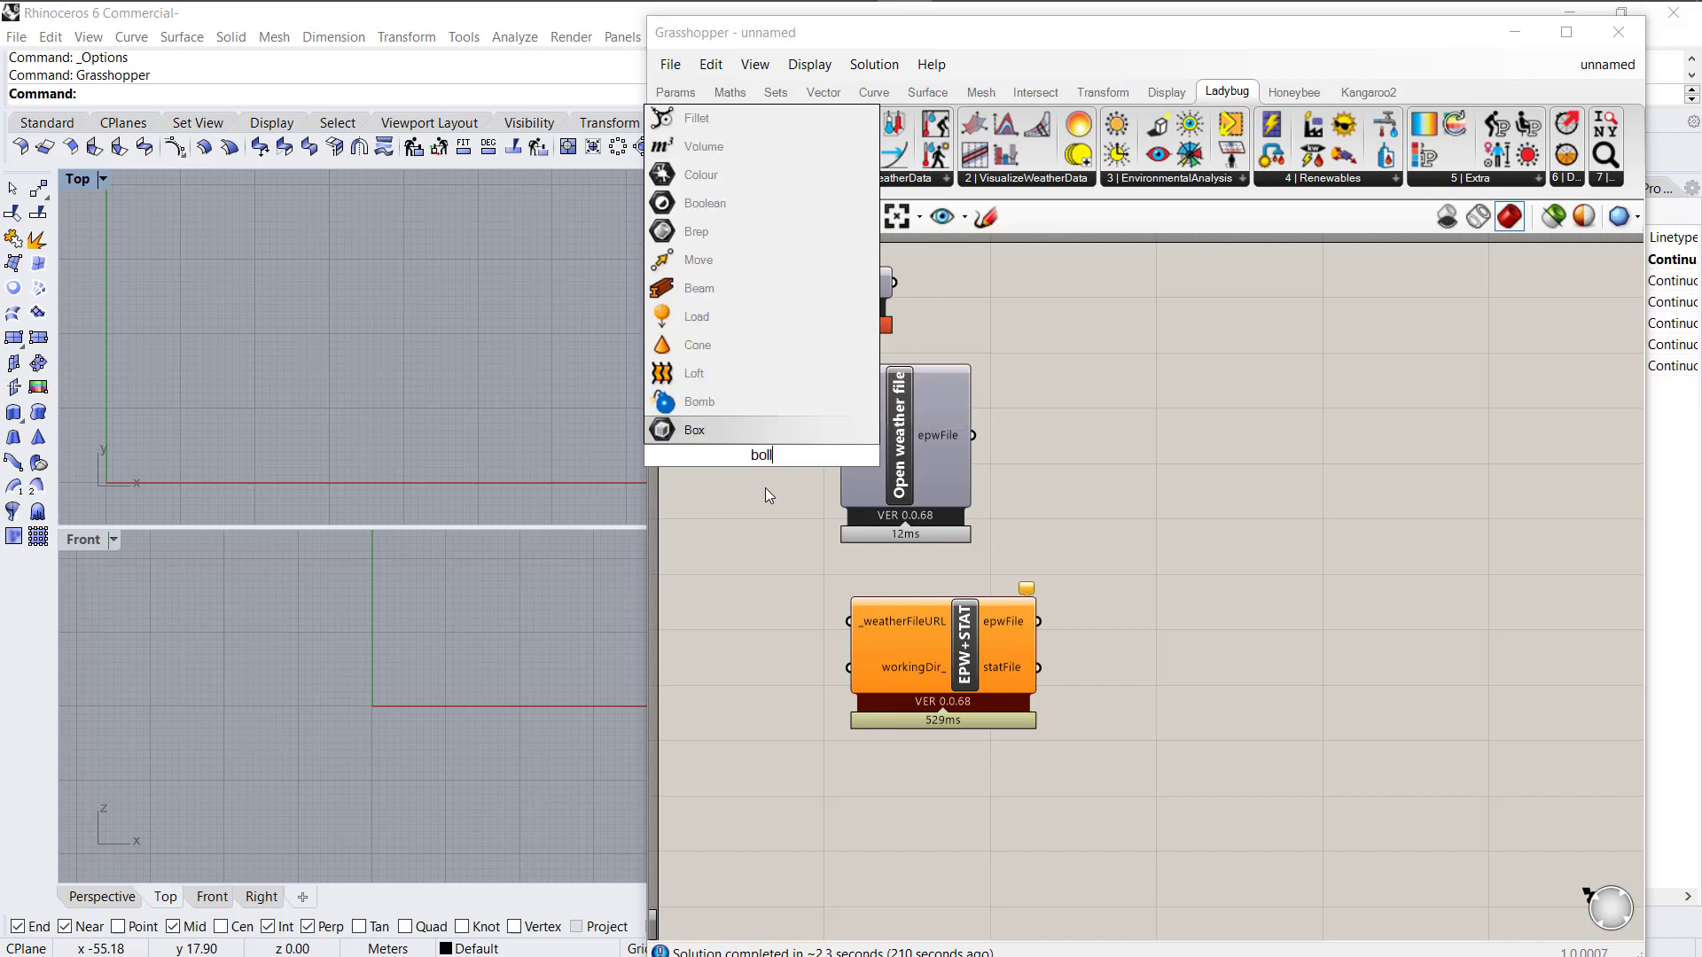
key(BackSpace)
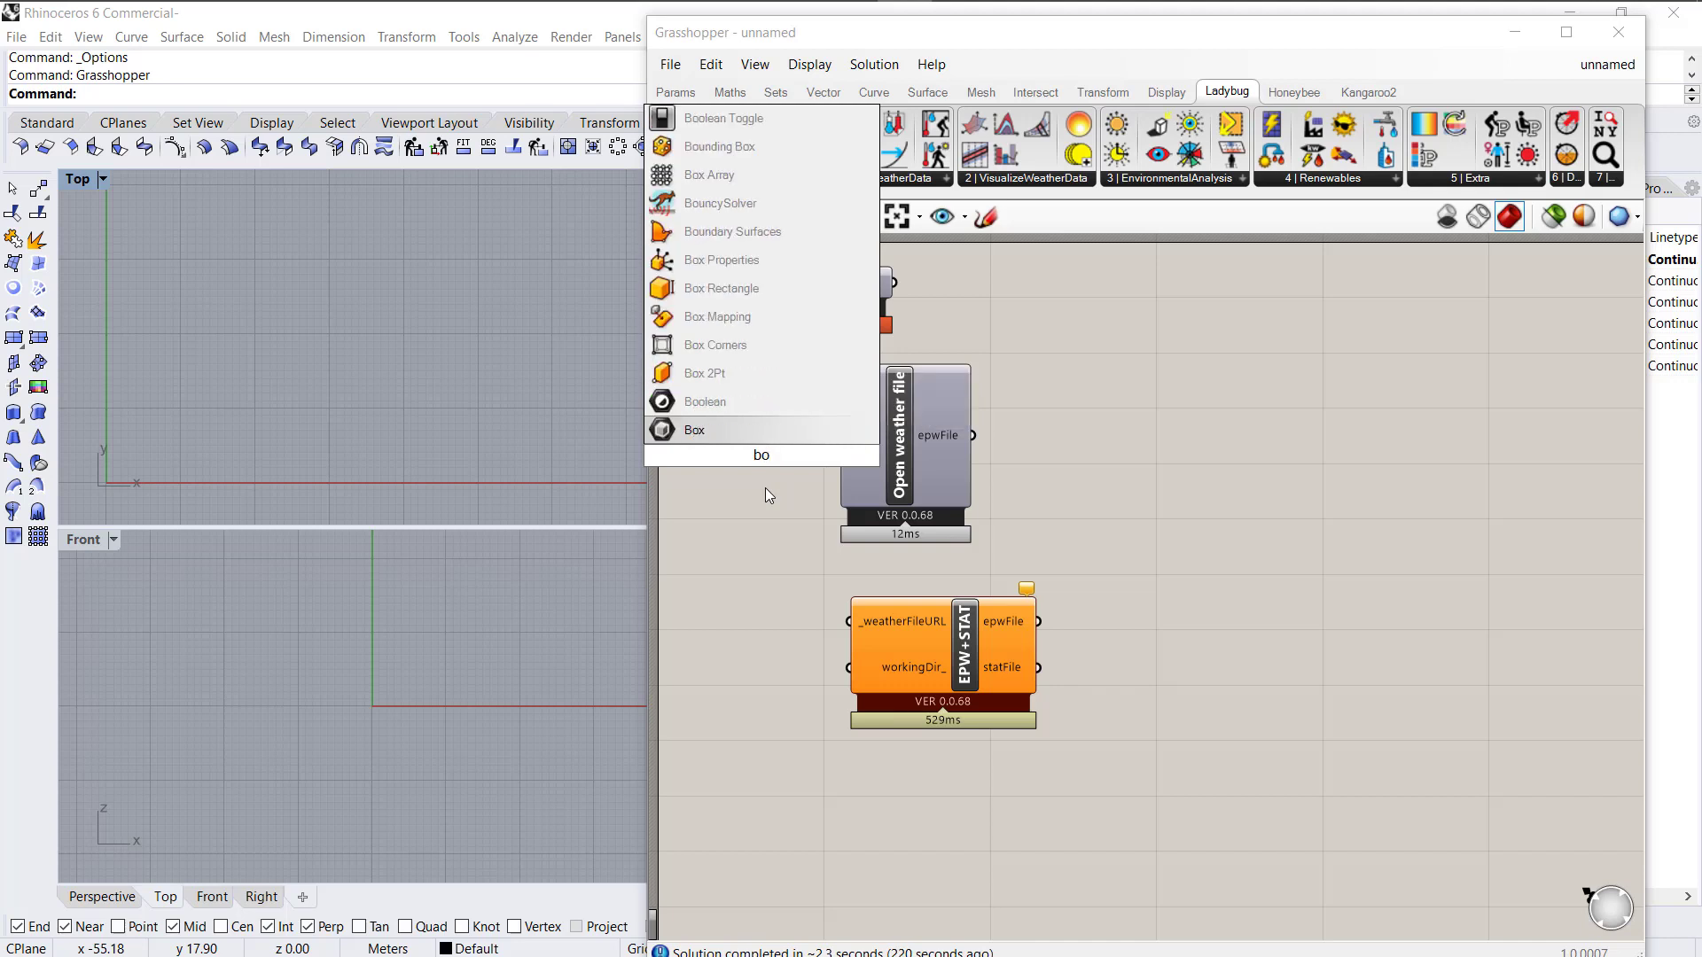
text(o)
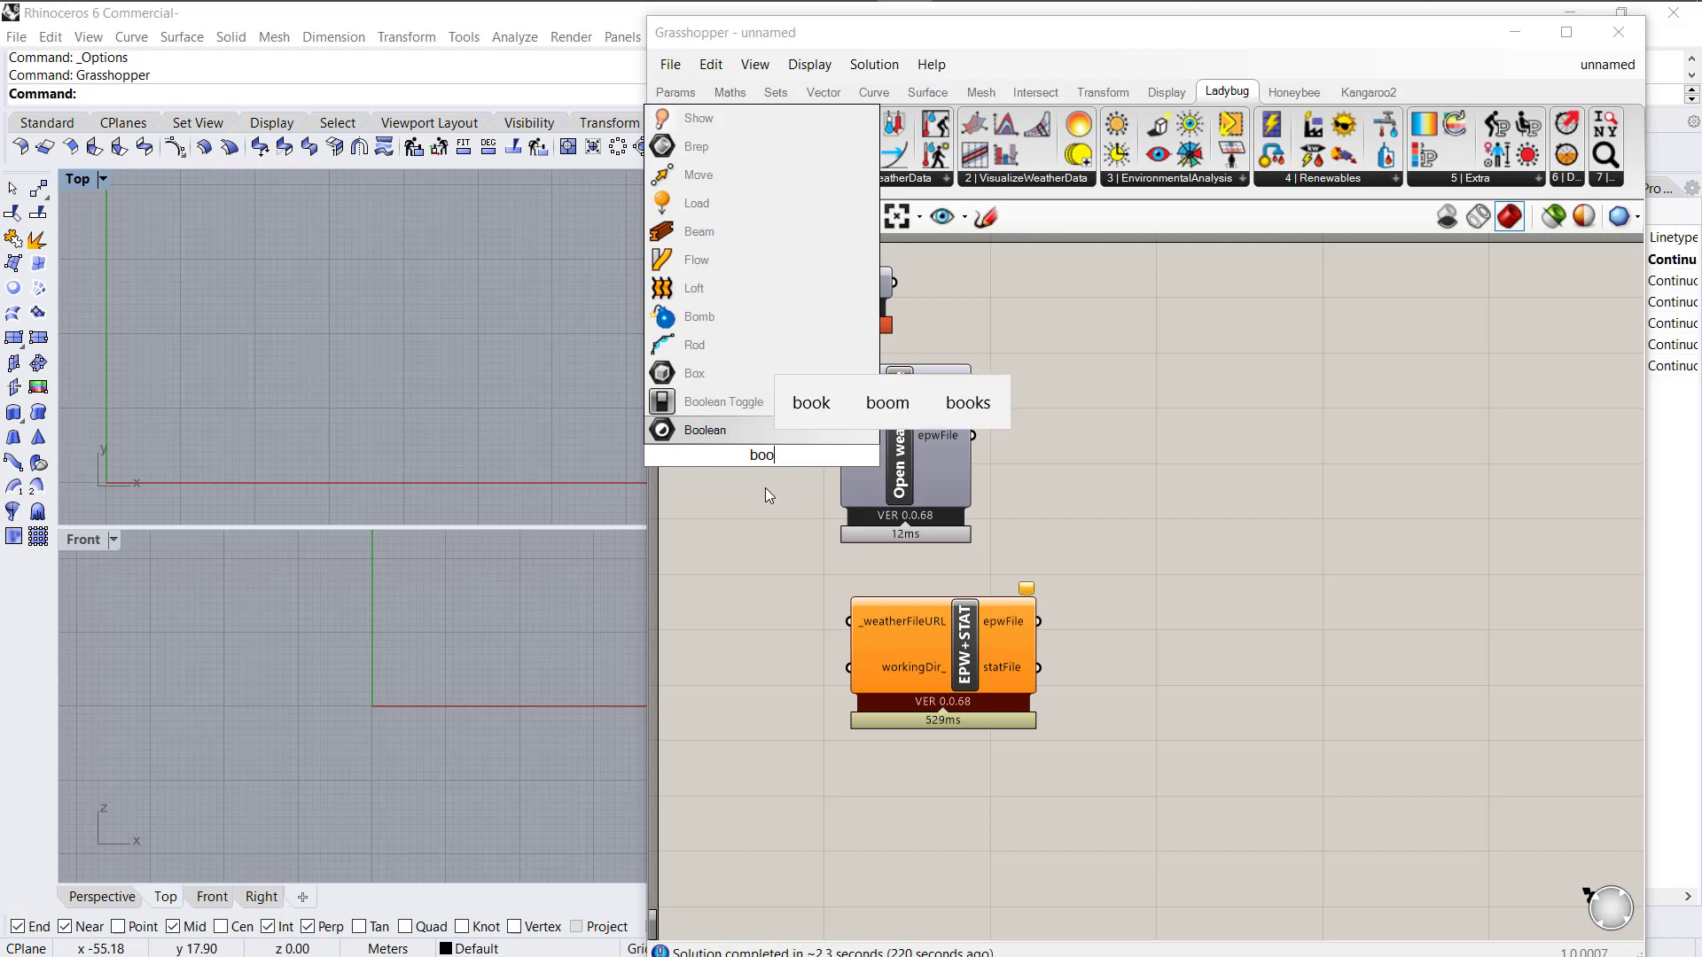
click(718, 404)
drag(738, 450, 840, 438)
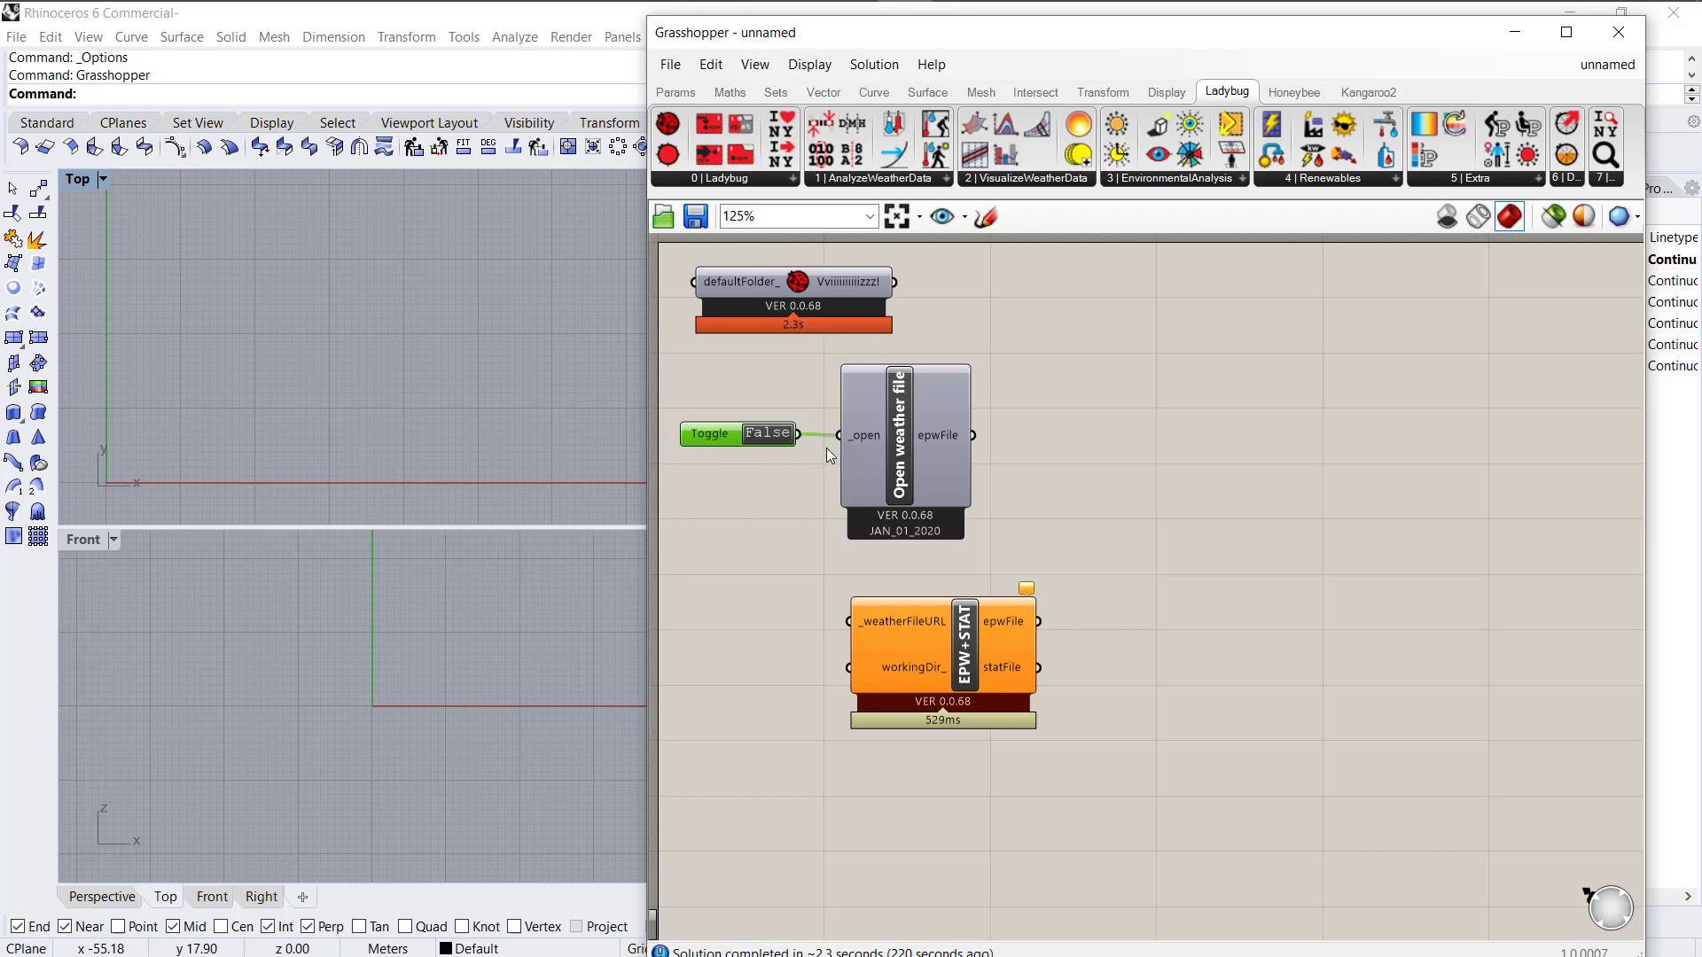
Set the toggle to True and load SAU_MK_Arafat.410320_TMYx.epw from the makkah folder in computer simulation/application/climate_data.
click(777, 435)
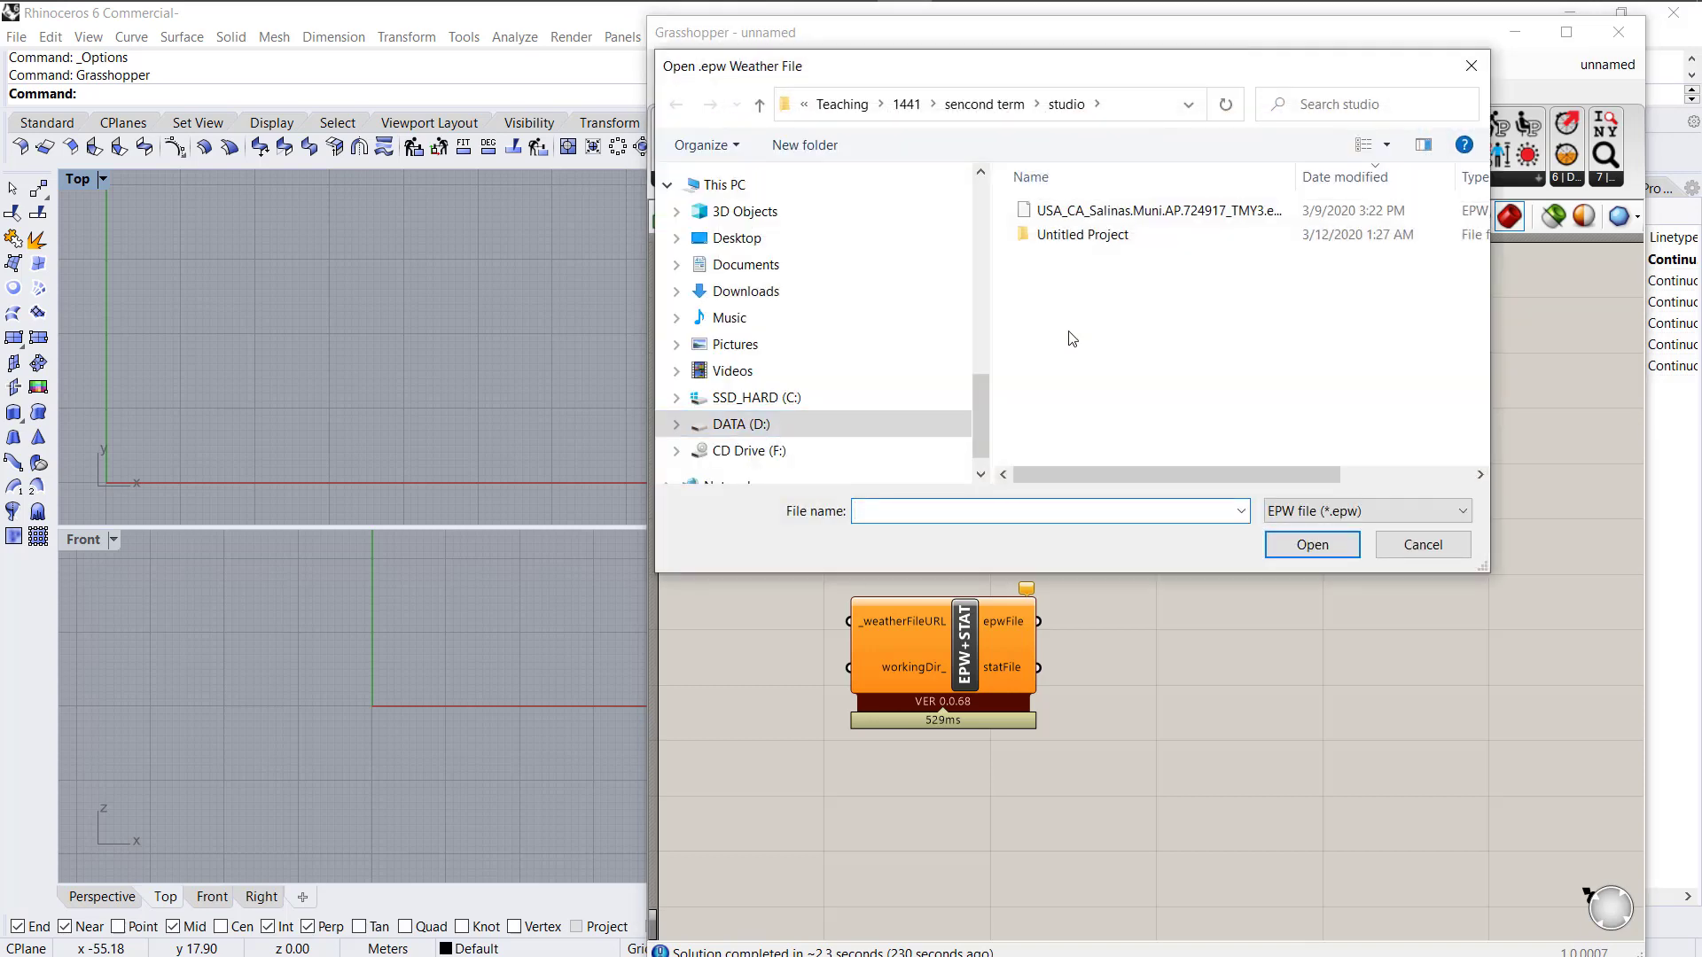
click(984, 106)
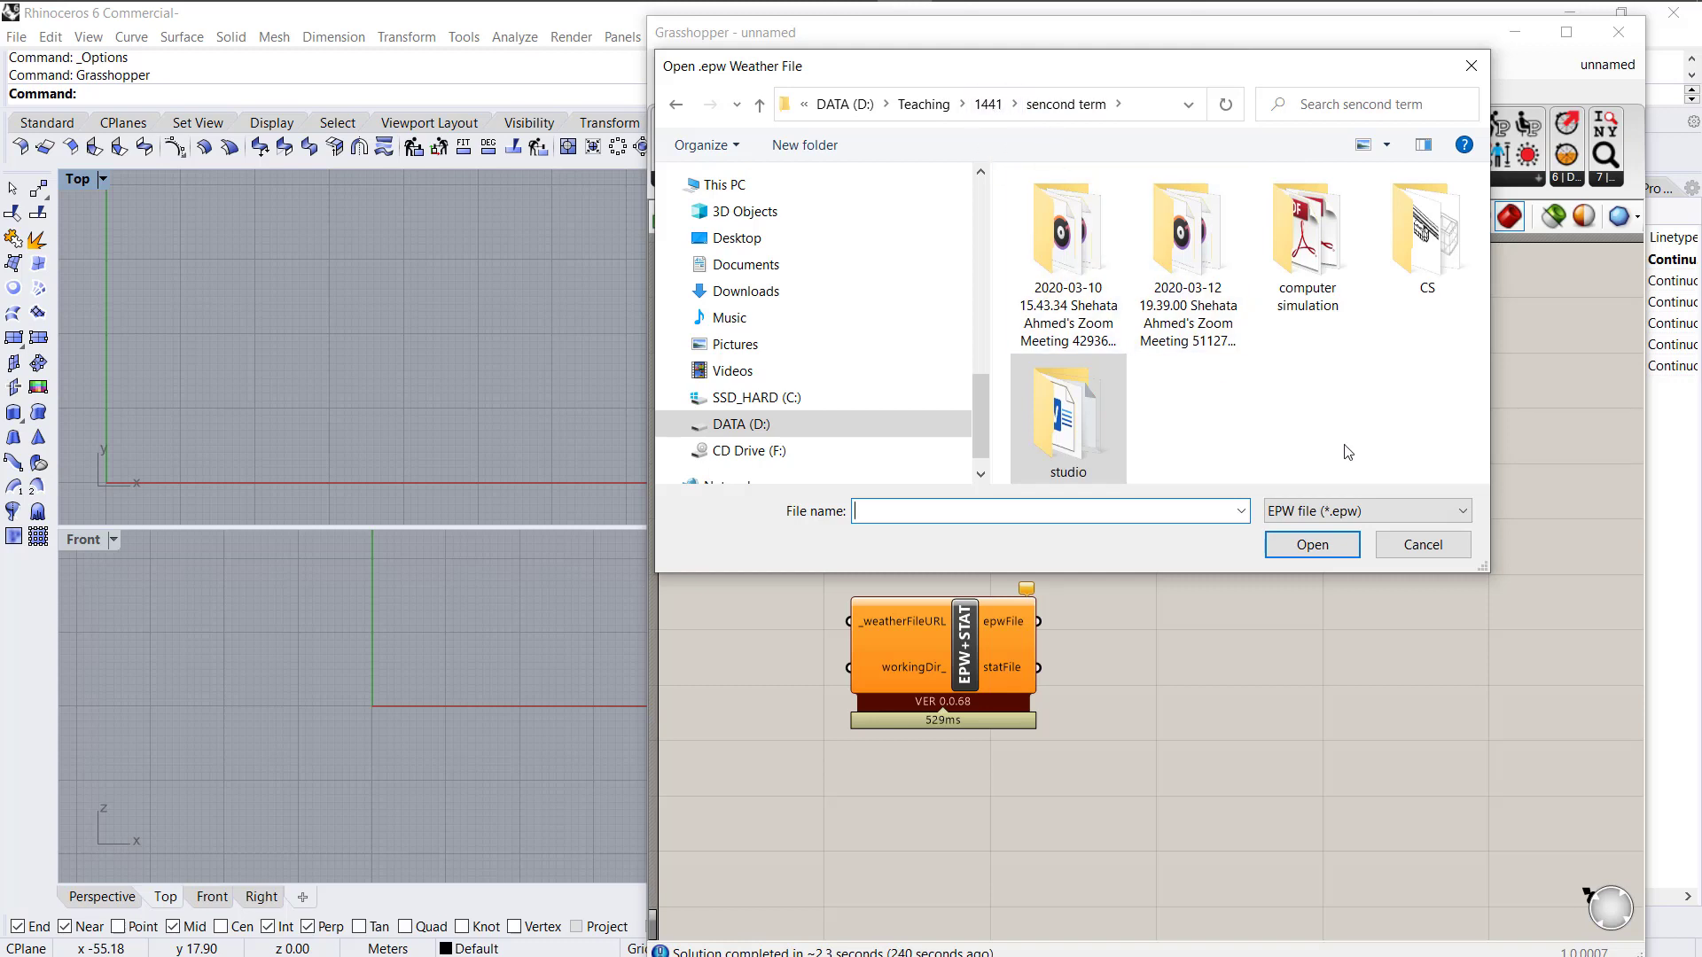
double_click(1327, 266)
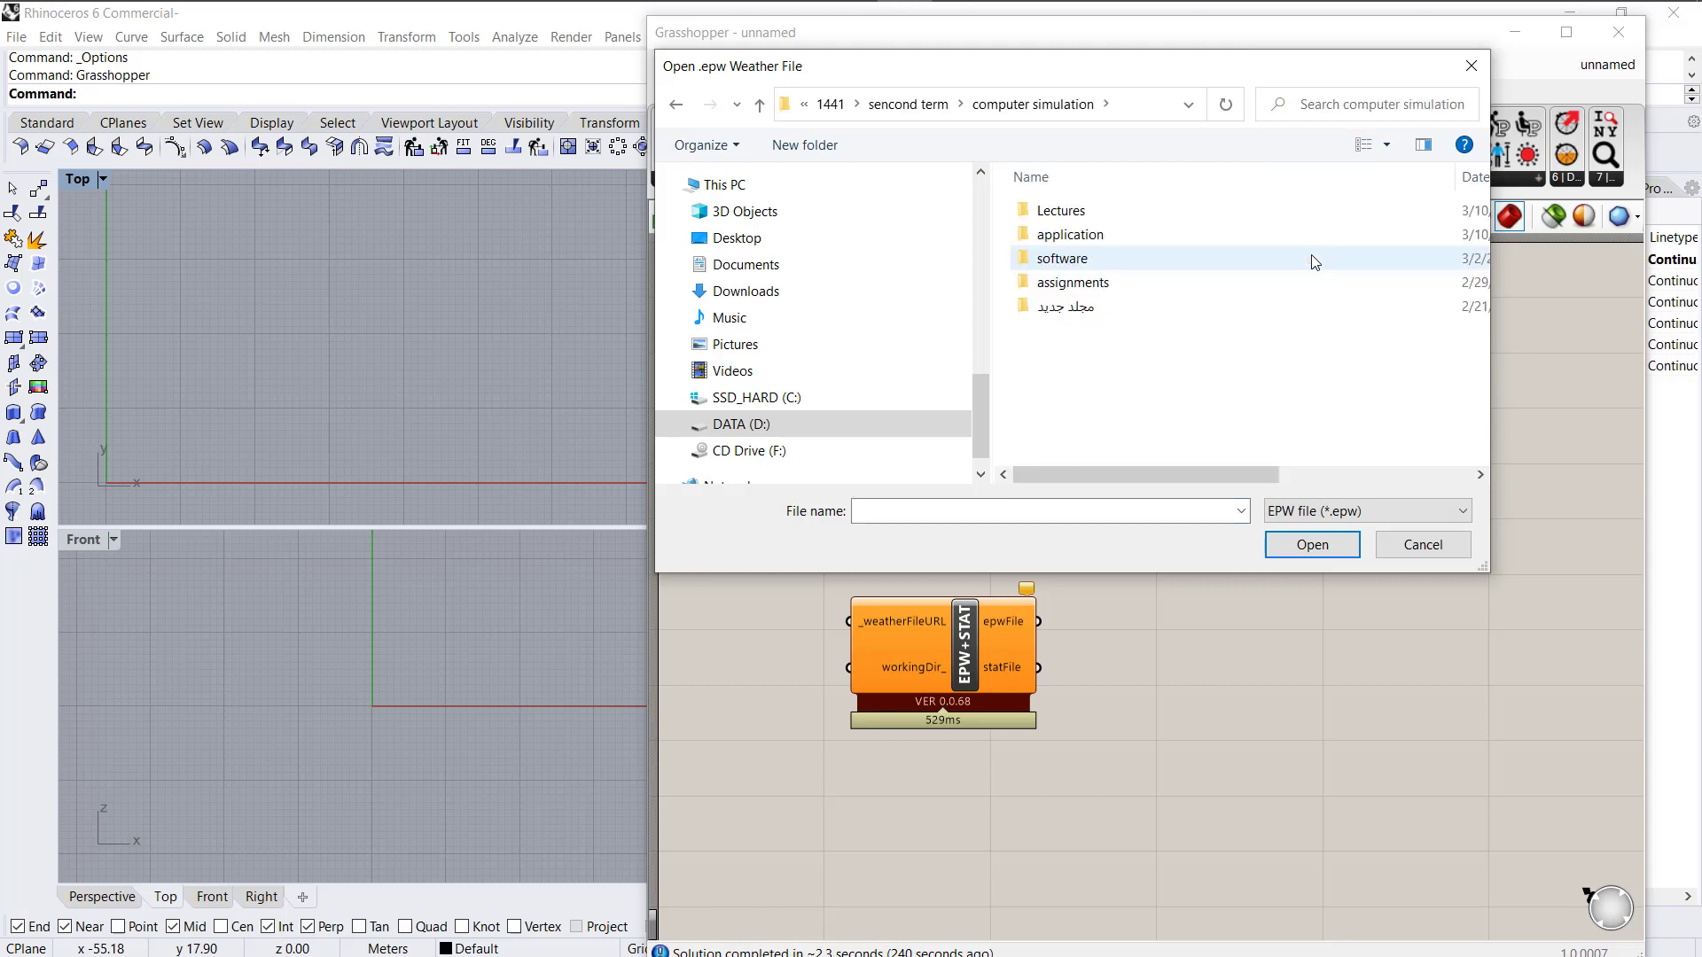
double_click(1139, 236)
double_click(1124, 213)
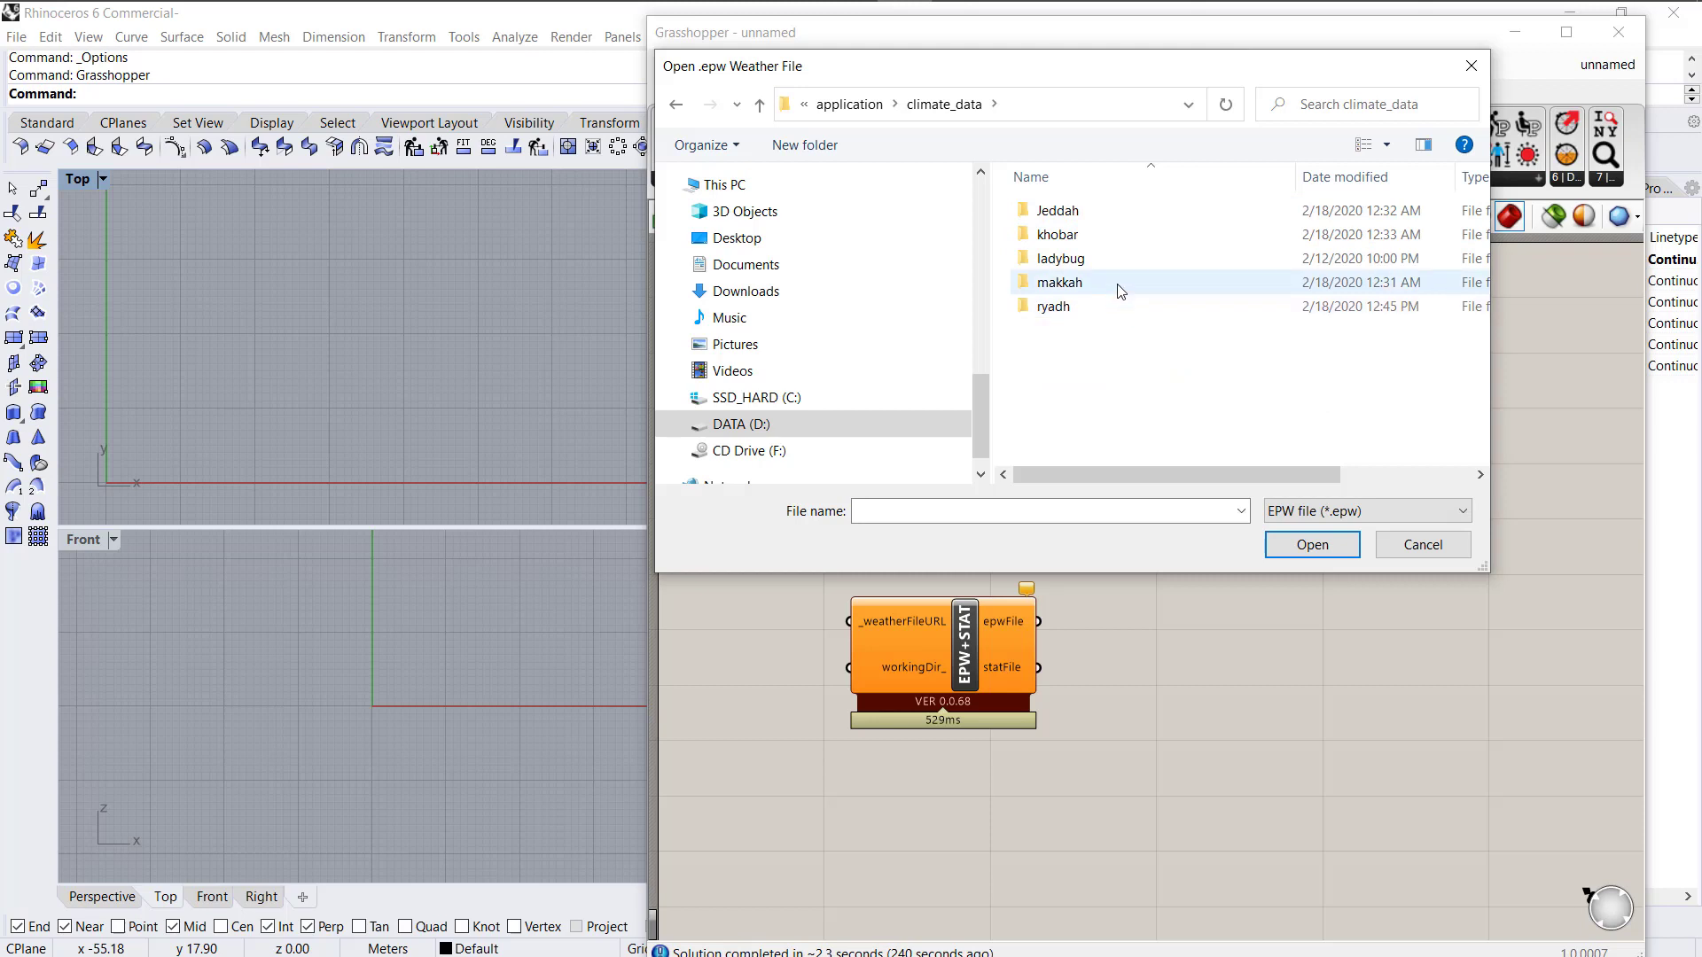
double_click(1119, 284)
click(1085, 212)
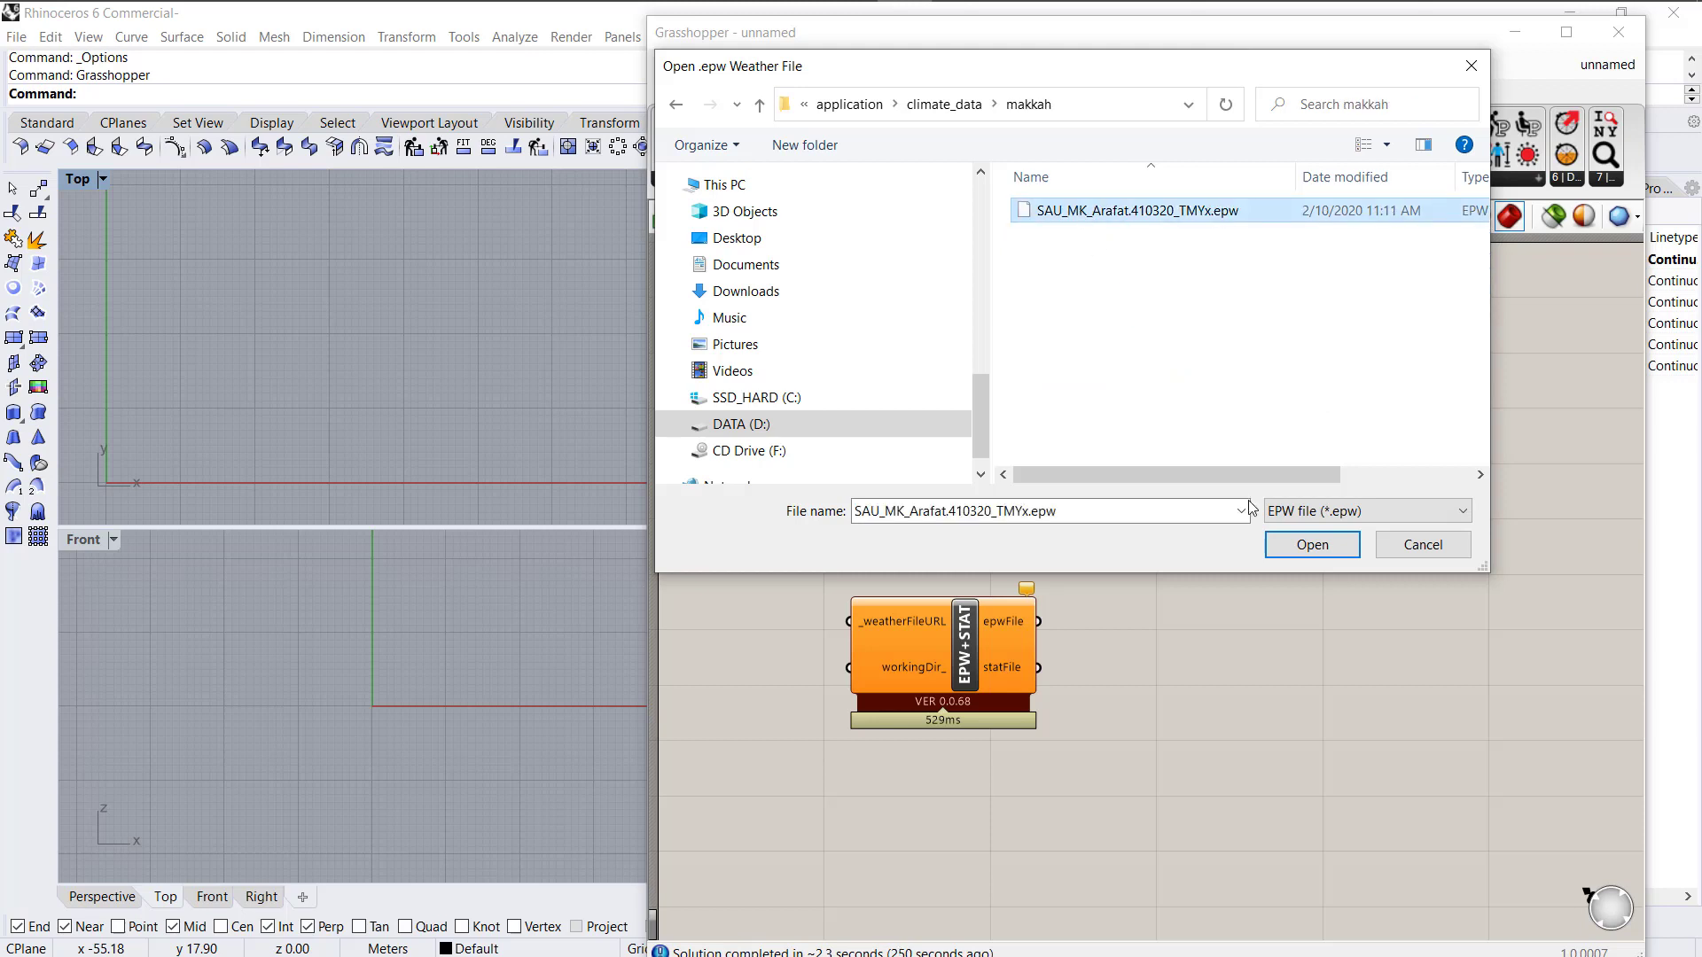
click(1343, 549)
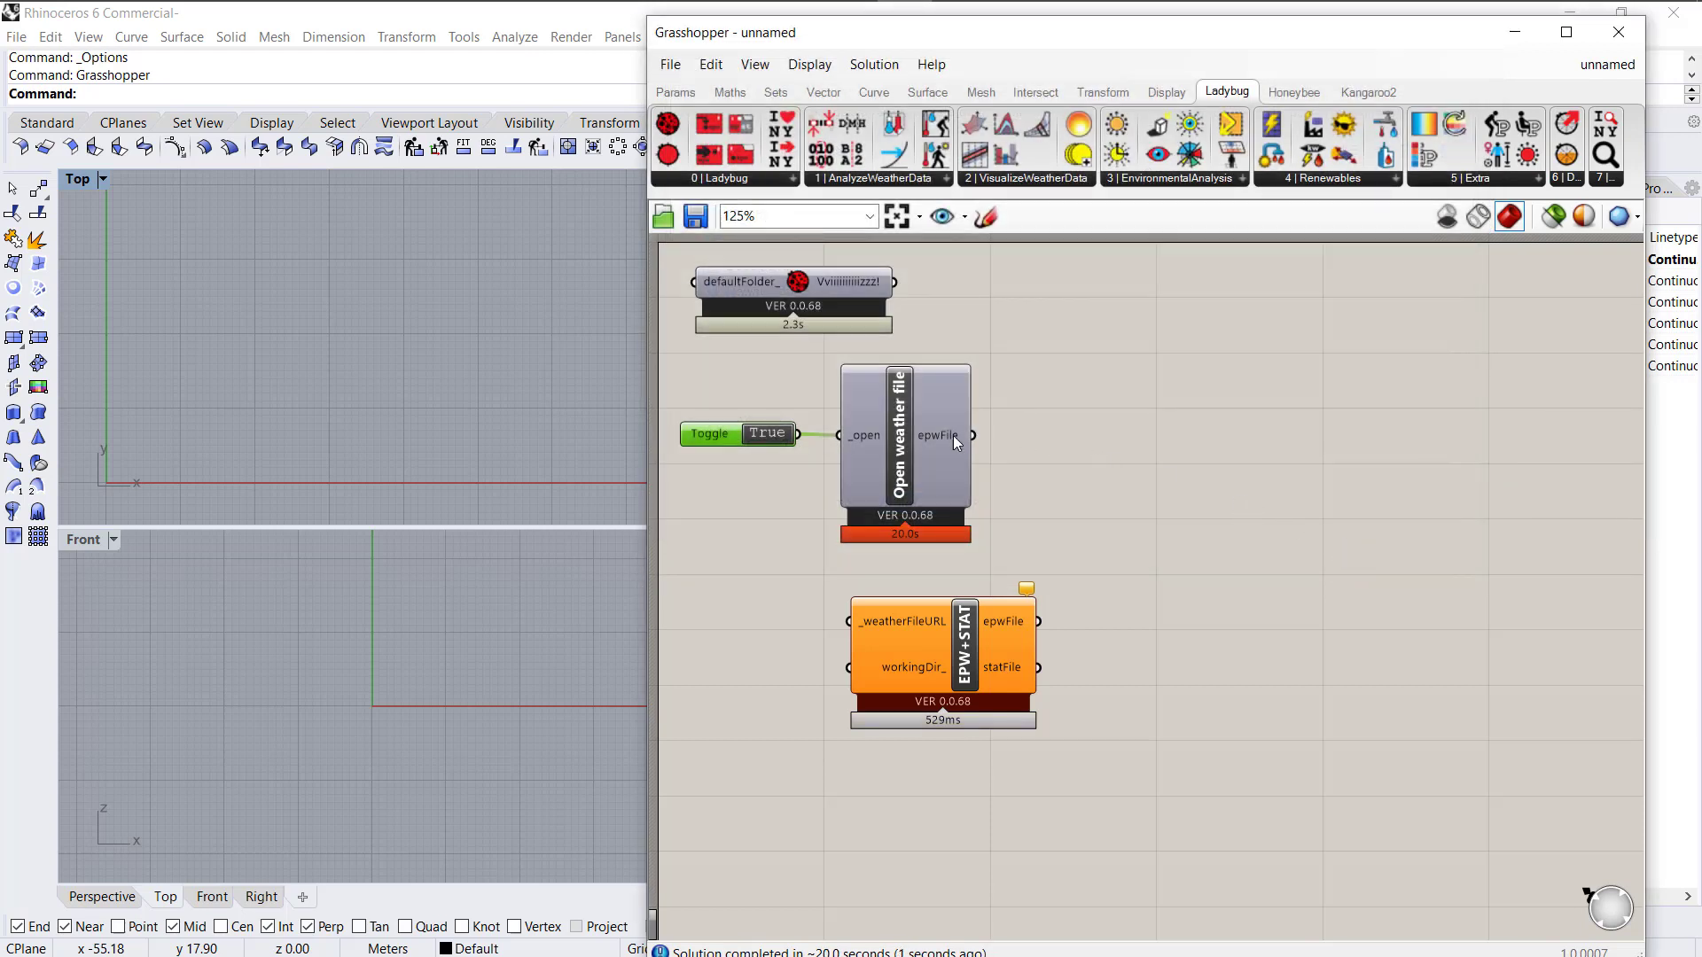
Shift the Open weather file component slightly toward the toggle and delete the EPW+STAT component.
mouse_move(906, 447)
mouse_down()
mouse_move(885, 473)
mouse_move(892, 439)
mouse_up()
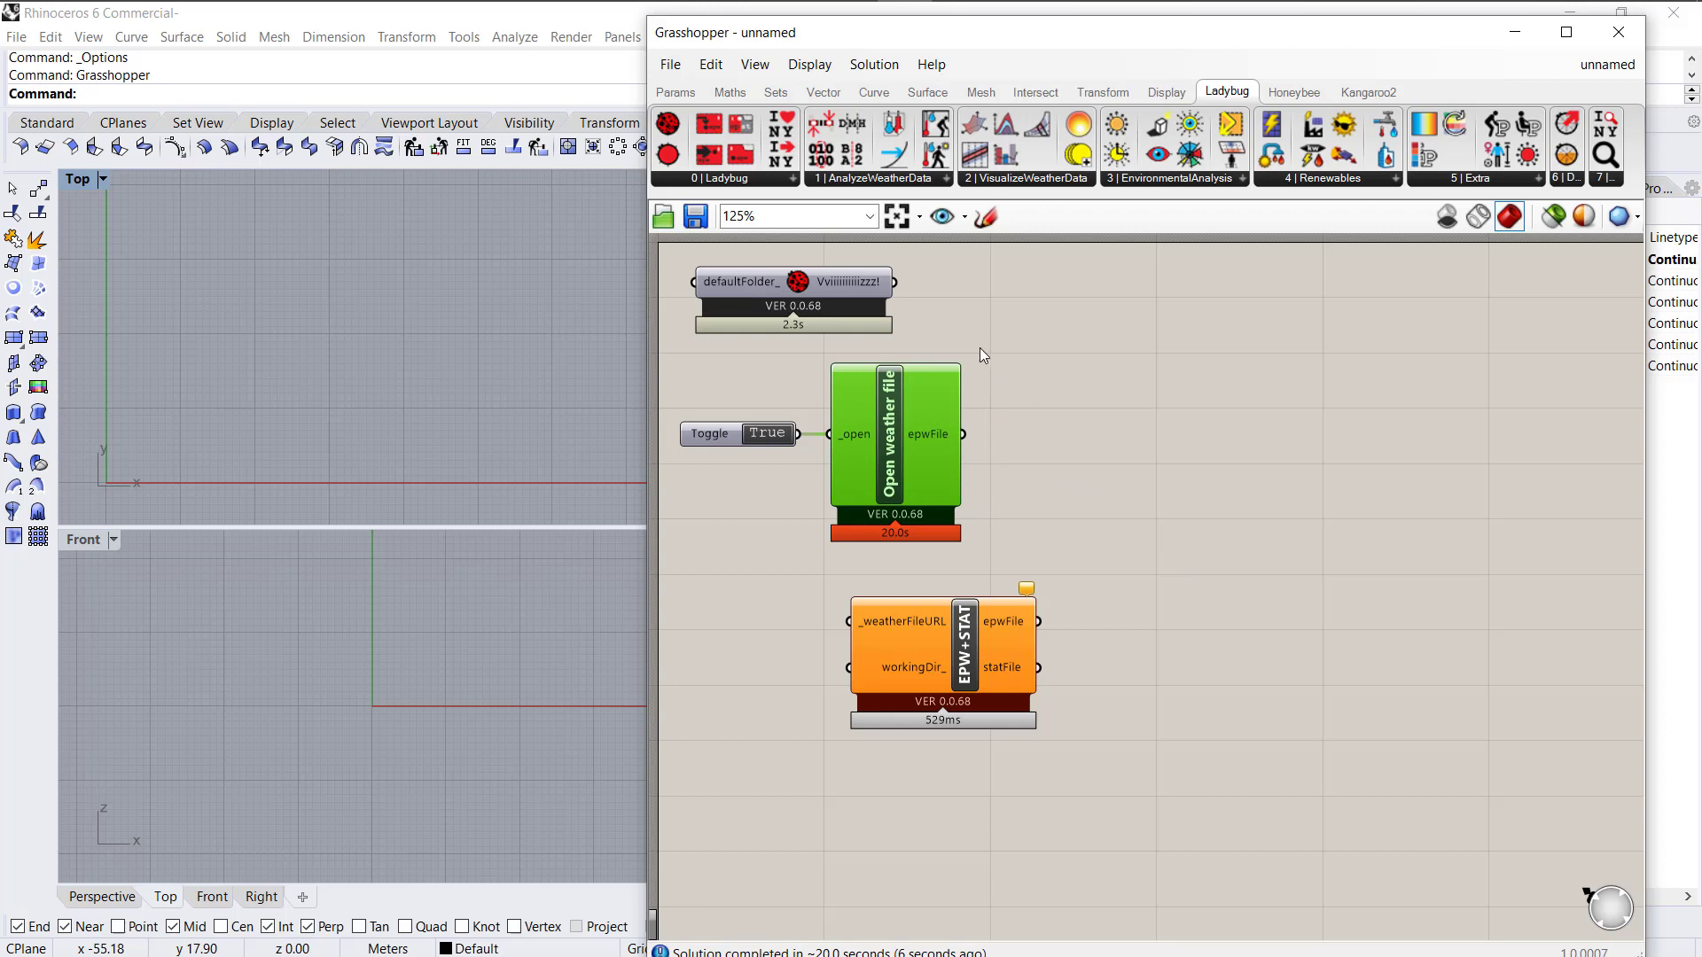
click(1170, 508)
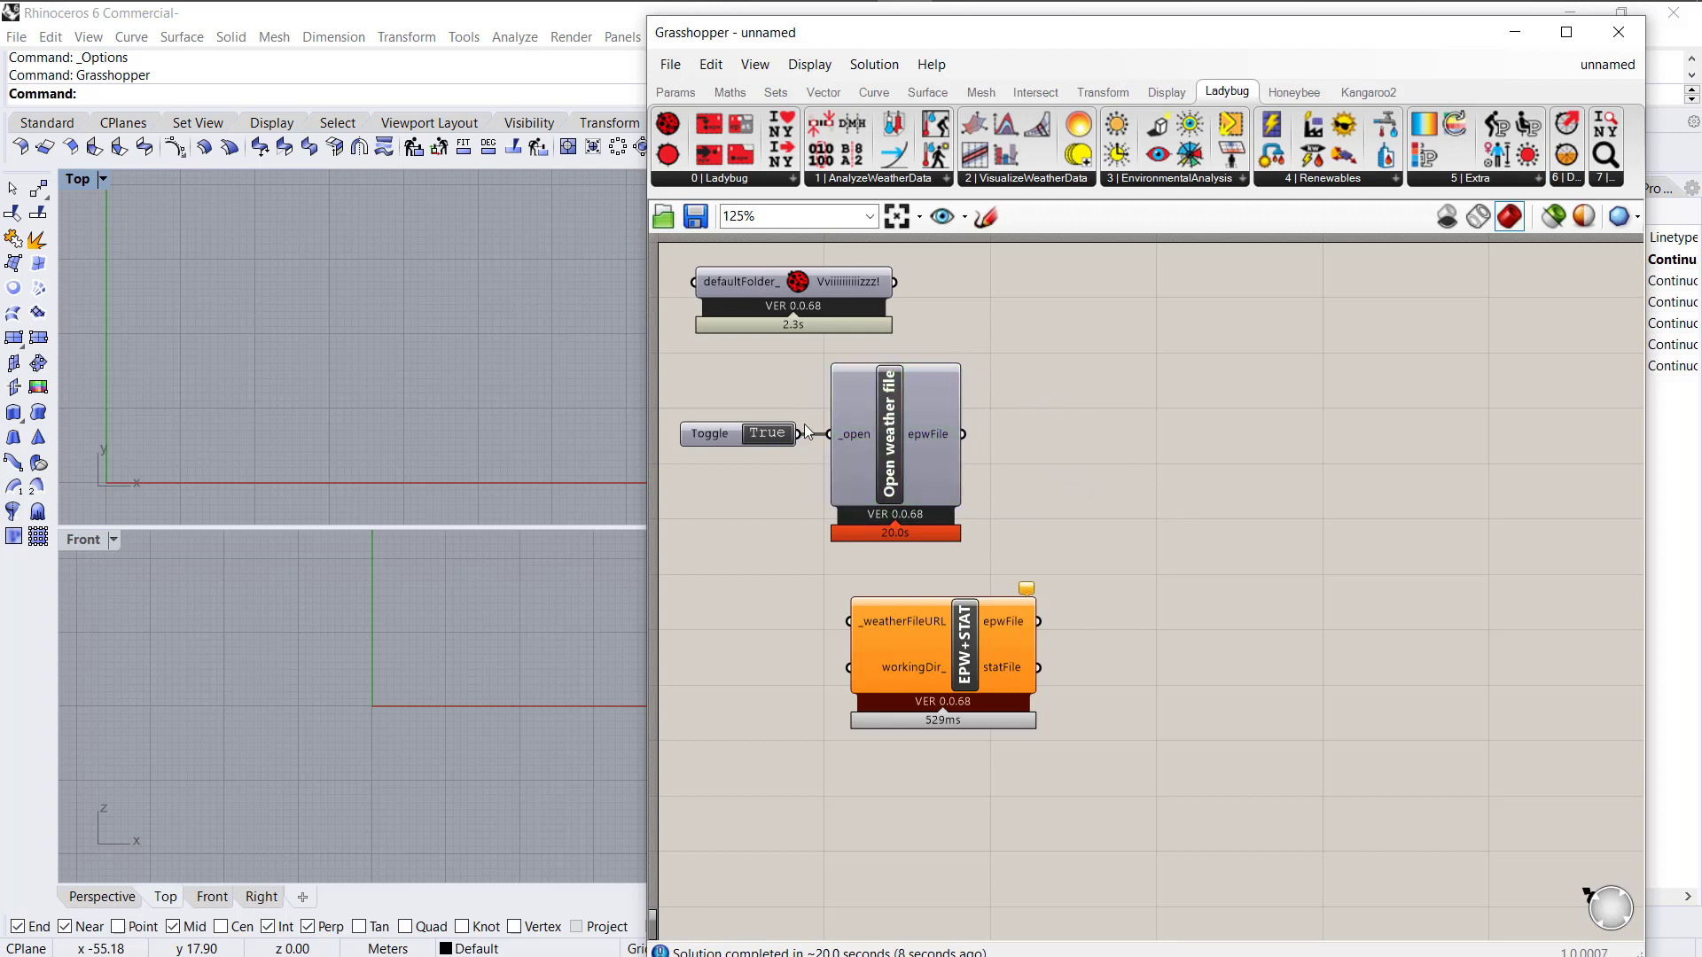
click(963, 671)
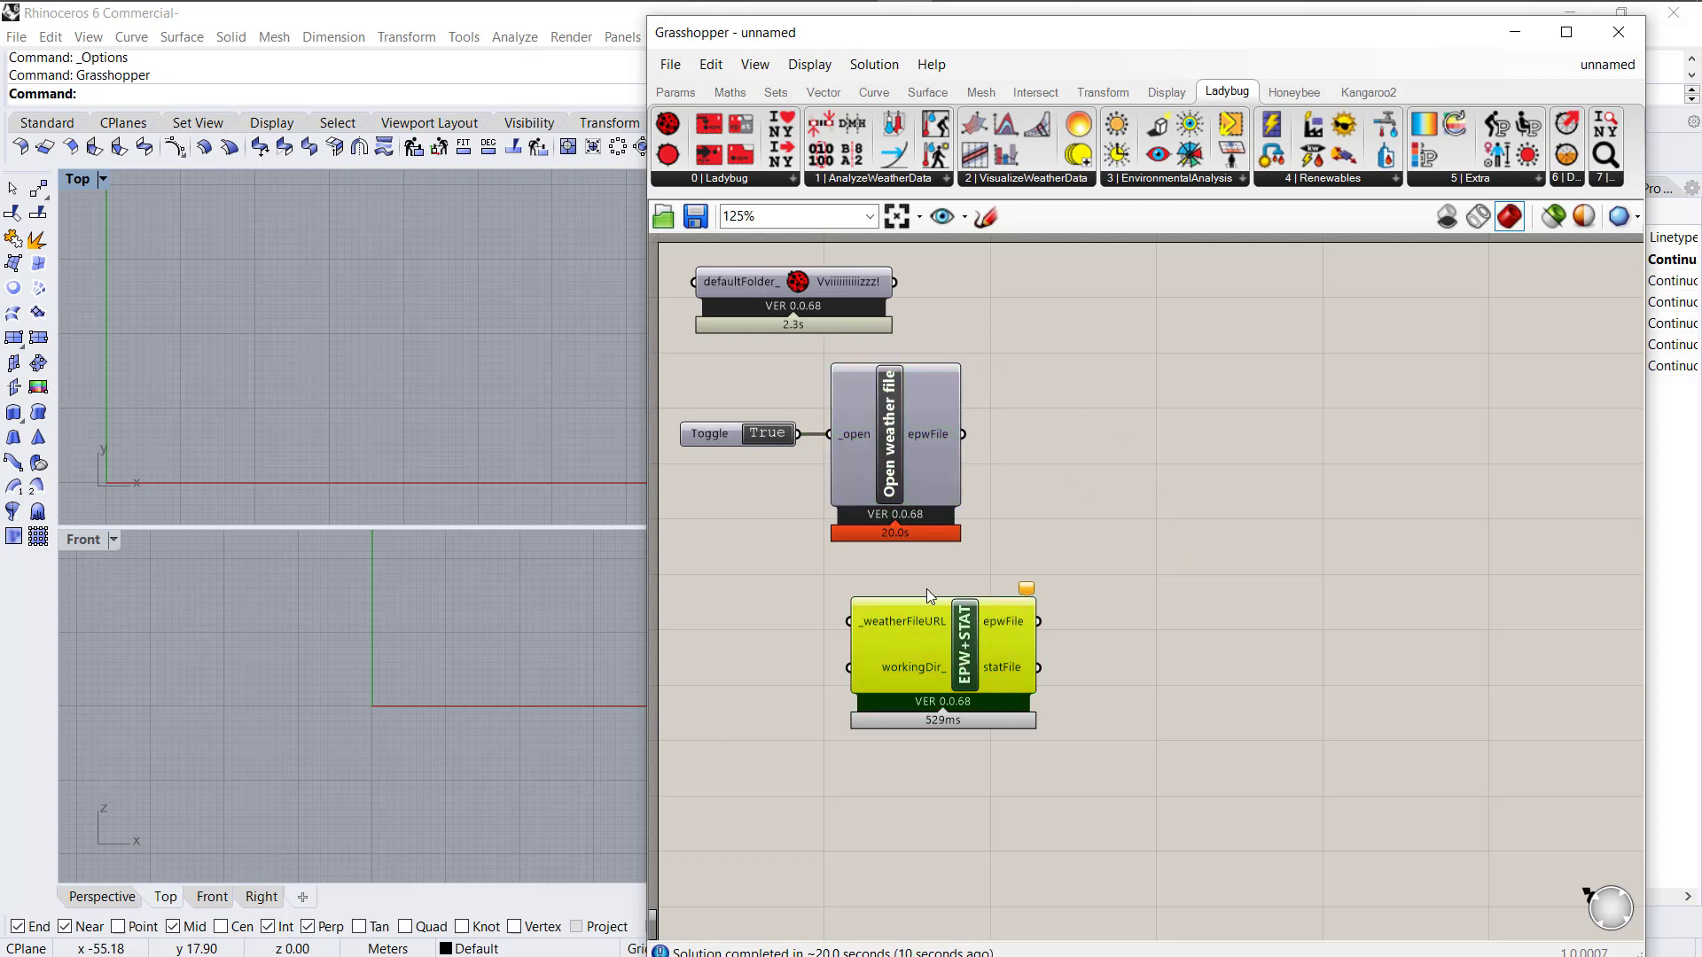
click(1160, 734)
click(969, 665)
mouse_move(1027, 595)
key(Delete)
click(896, 413)
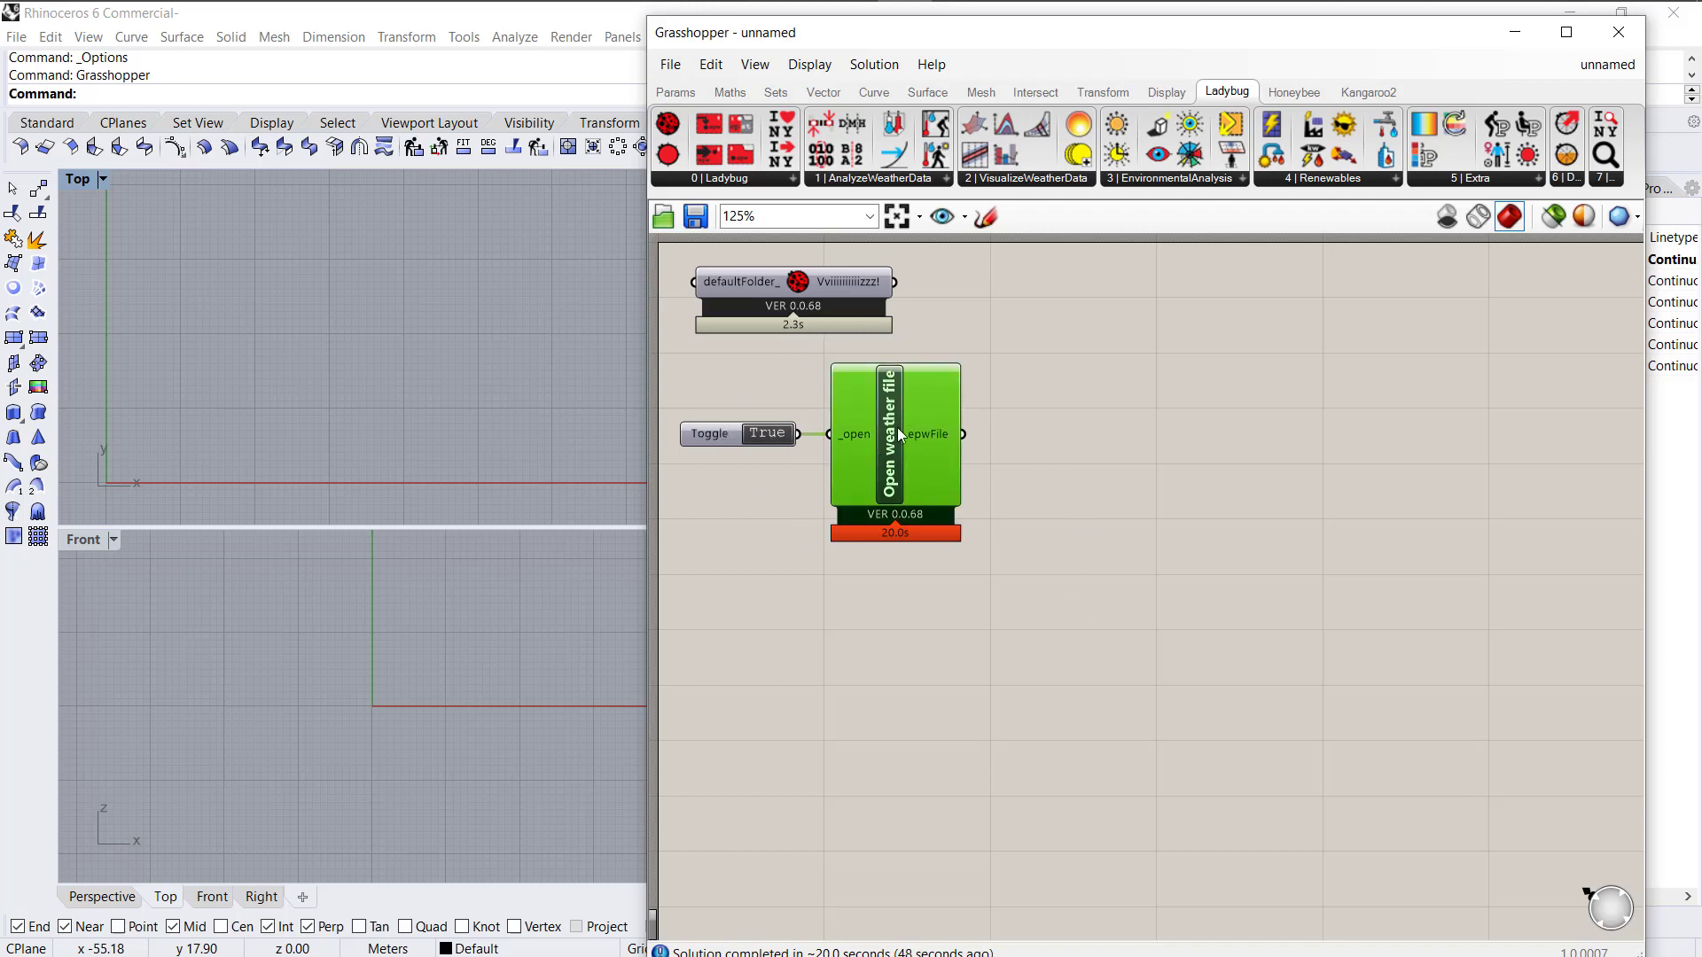
click(726, 438)
click(895, 467)
Add a Ladybug_Import epw component and connect the Open weather file's epwFile output to its _epwFile input.
click(794, 179)
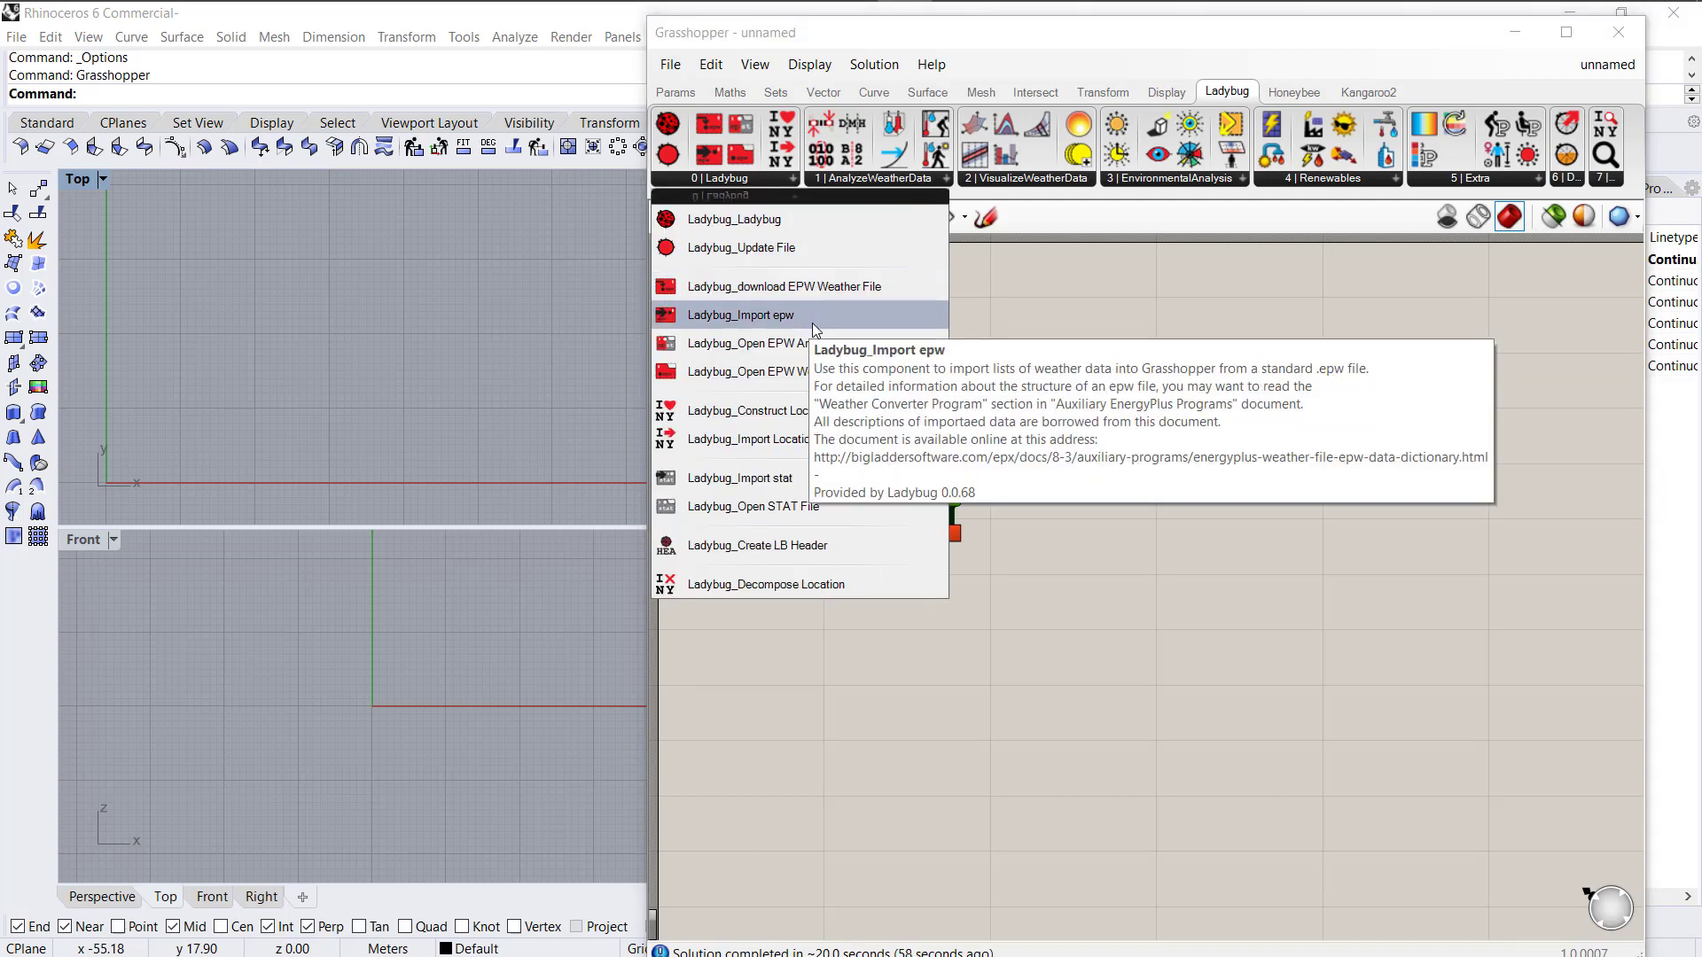
drag(814, 323, 1107, 477)
drag(964, 436, 1095, 505)
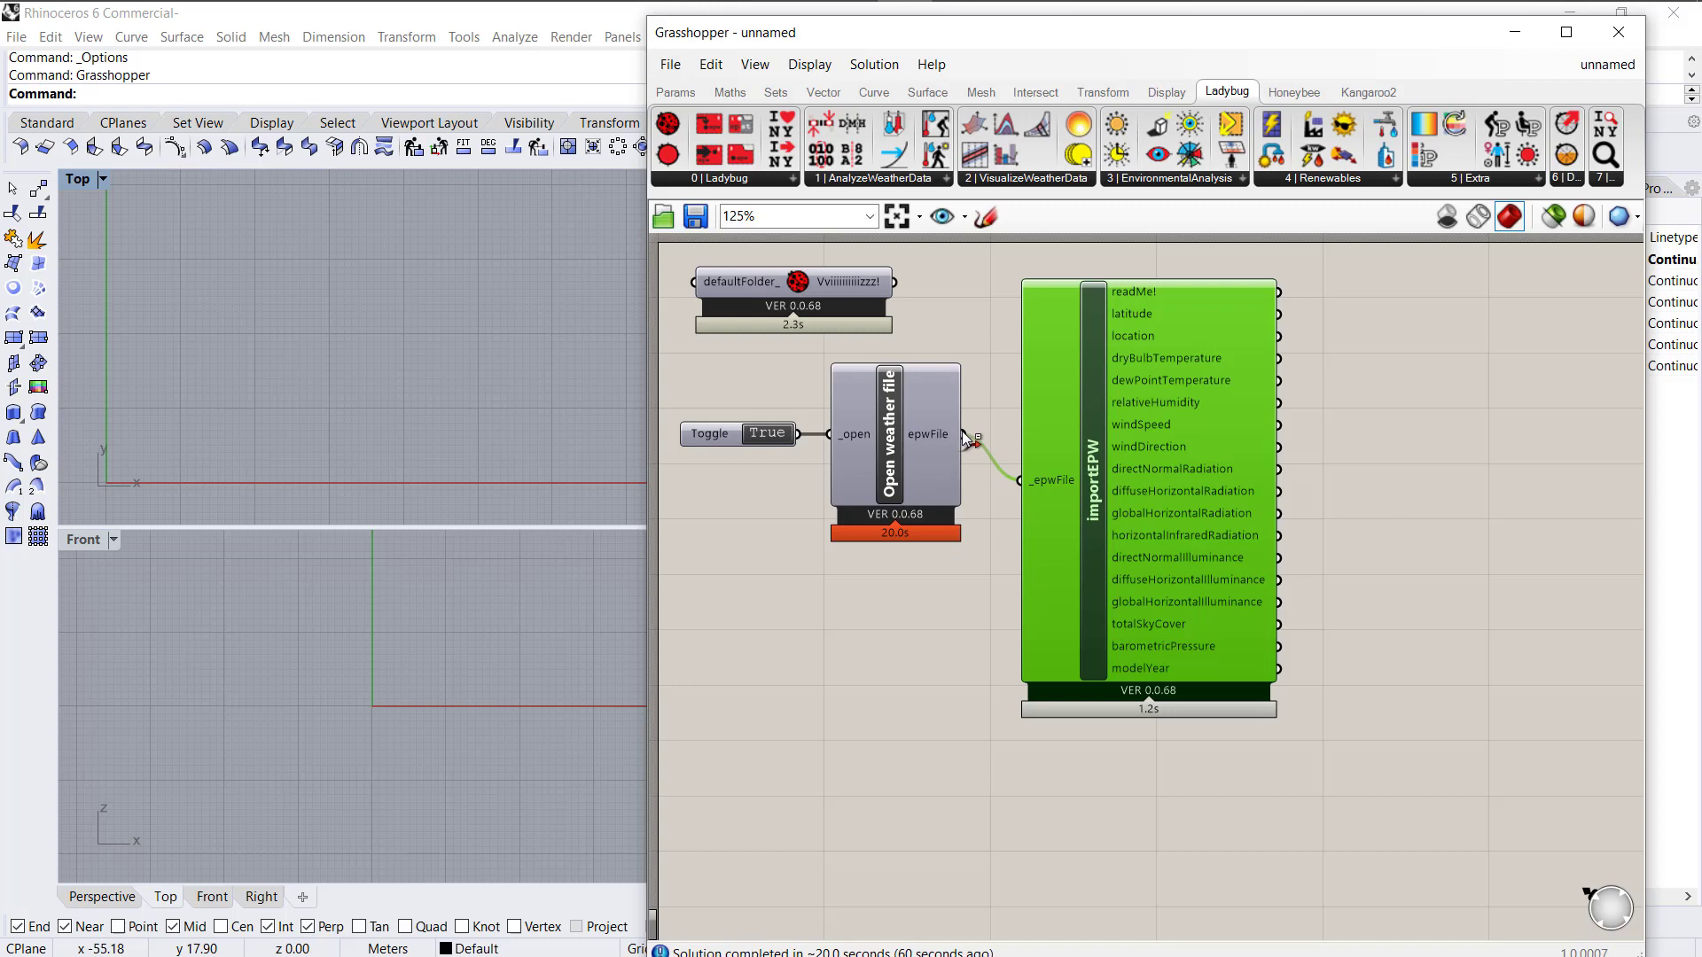
Disconnect the epwFile output from the importEPW component and reconnect it to the _epwFile input.
ctrl+drag(964, 436, 1019, 483)
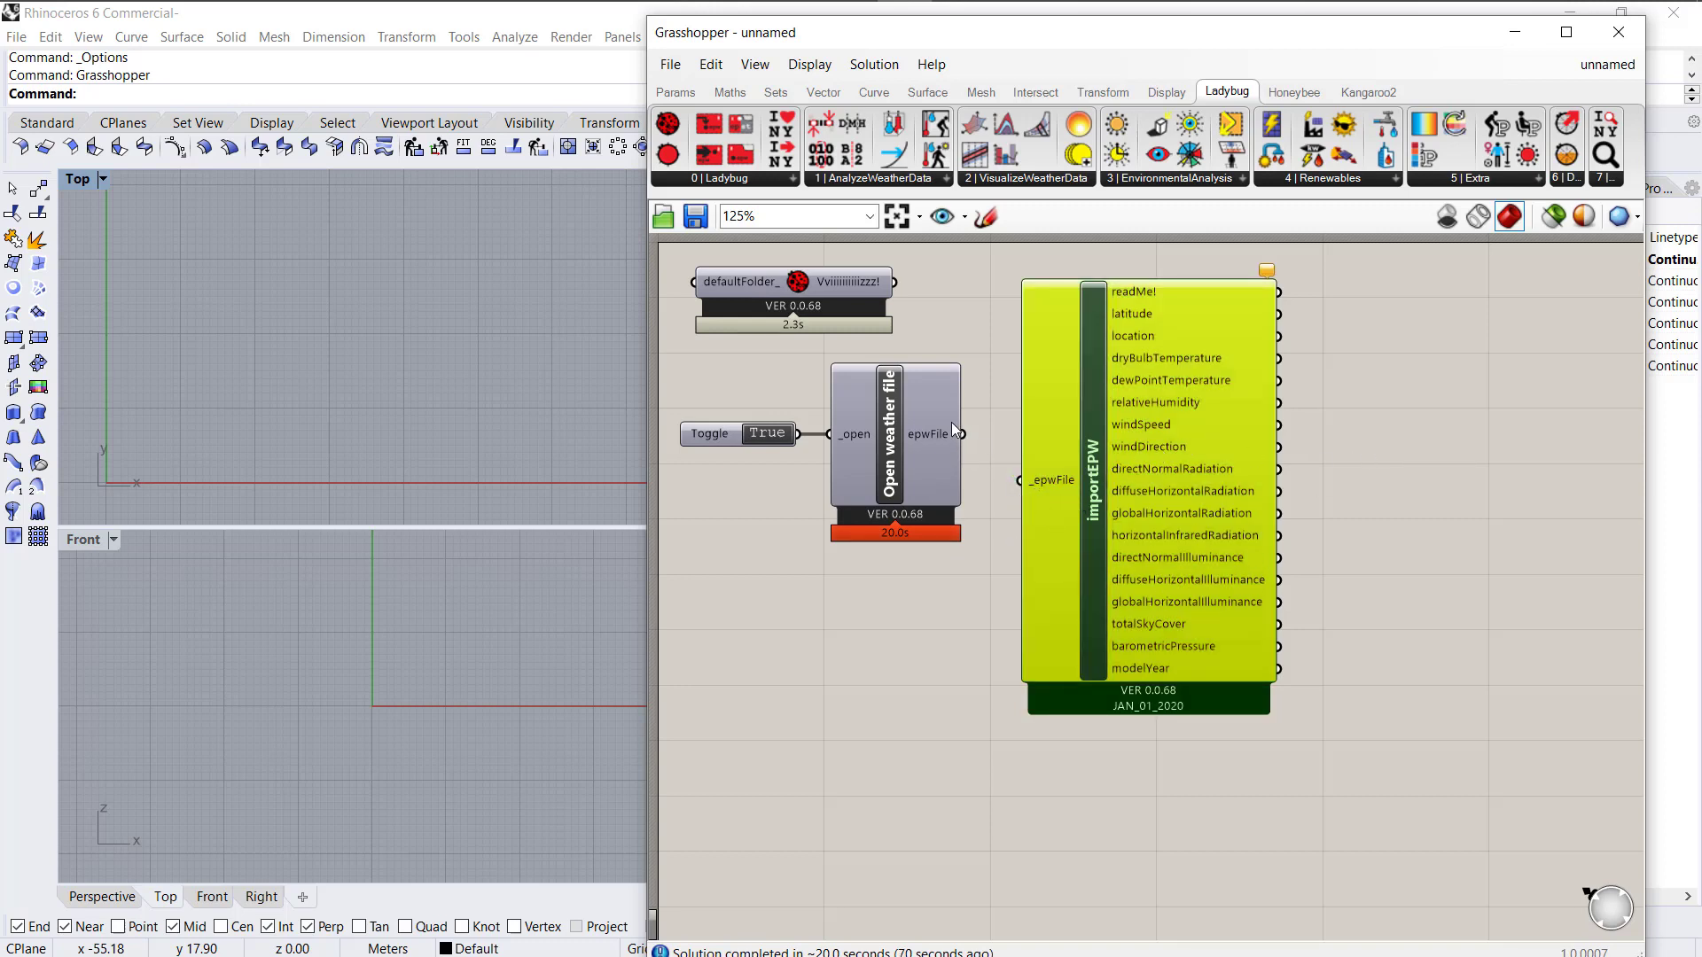
click(924, 433)
click(959, 470)
click(924, 450)
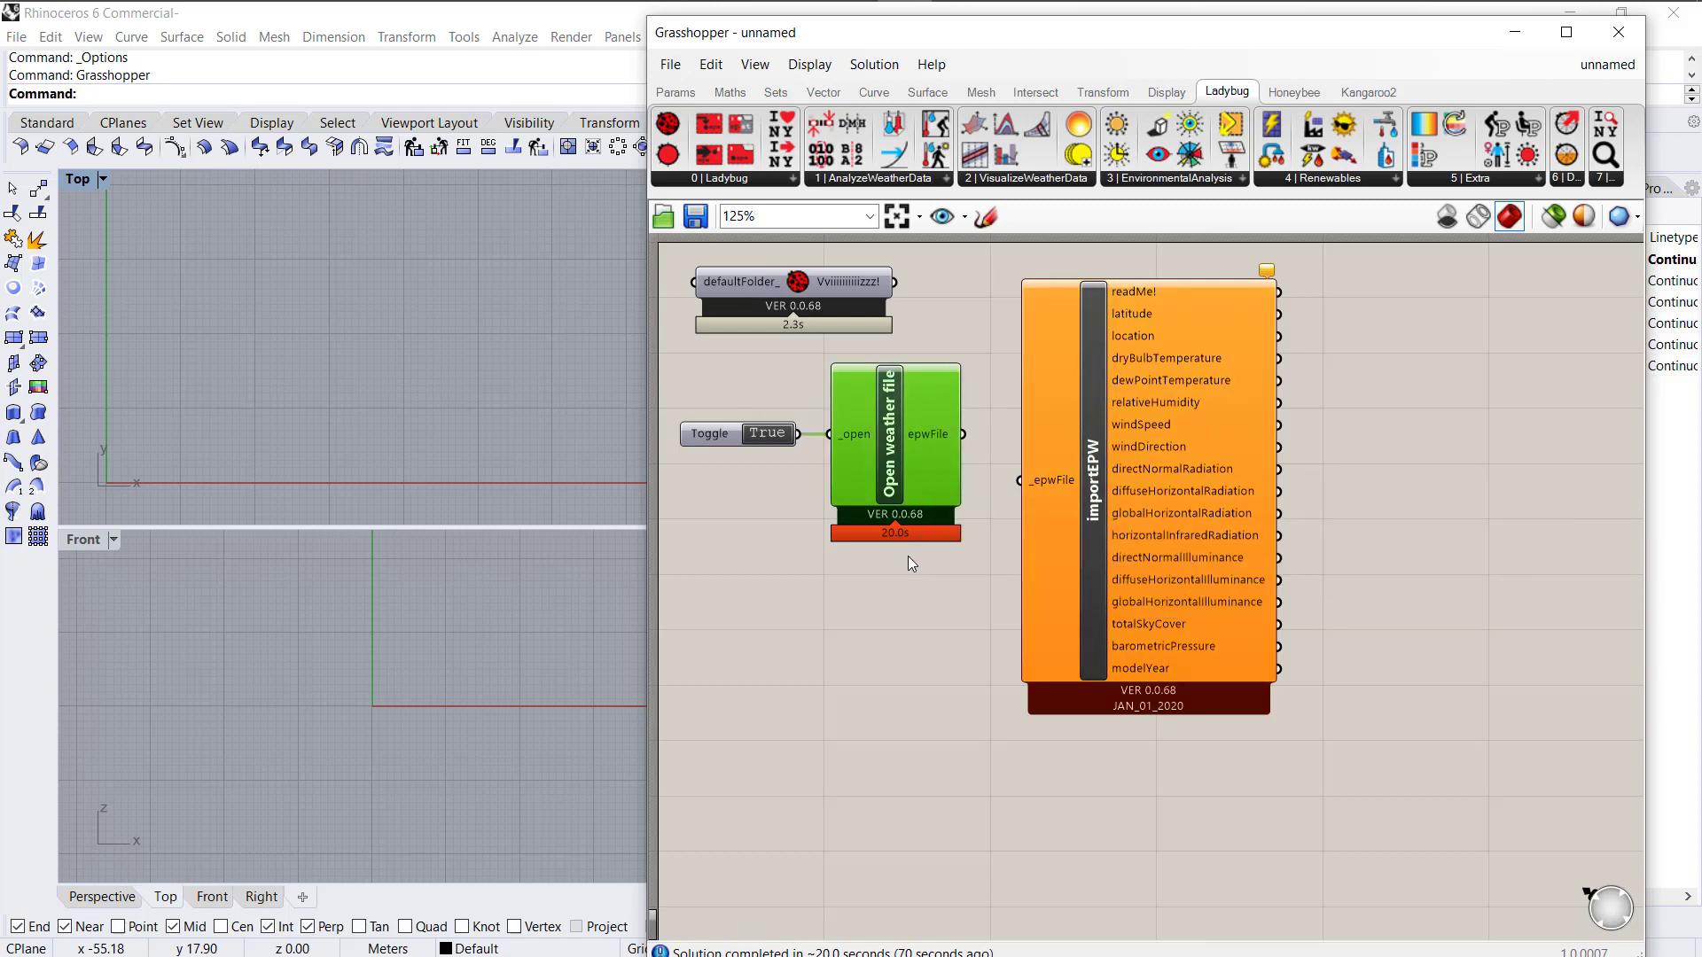
click(1087, 549)
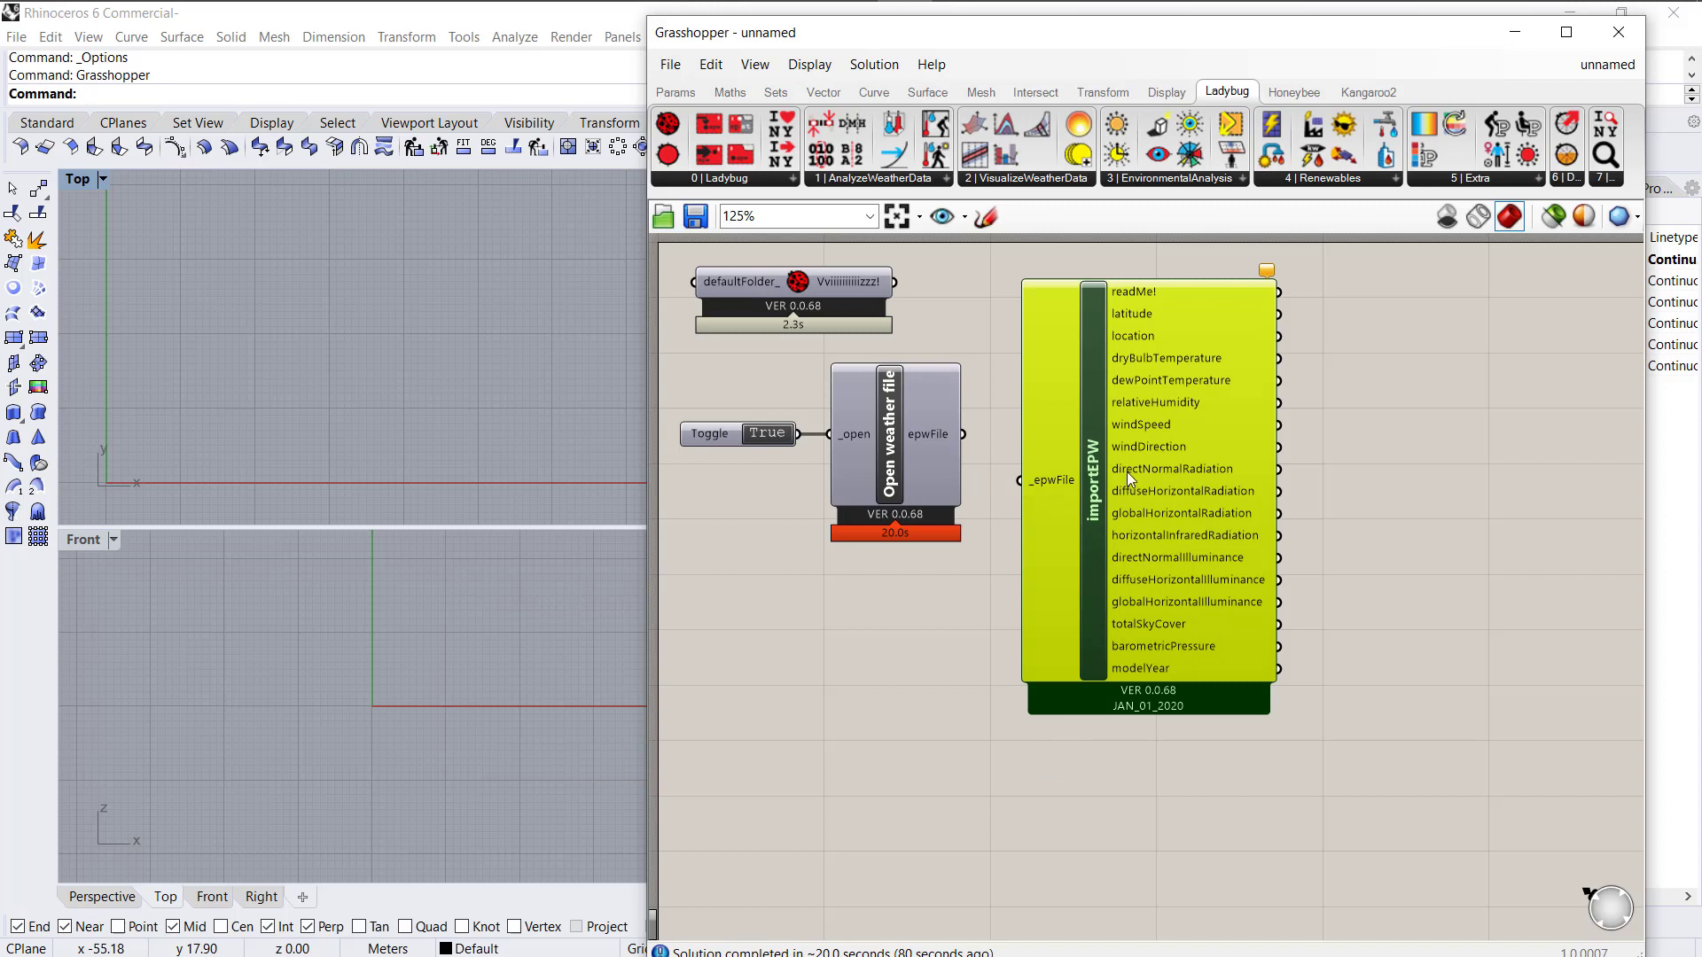
click(898, 469)
click(731, 438)
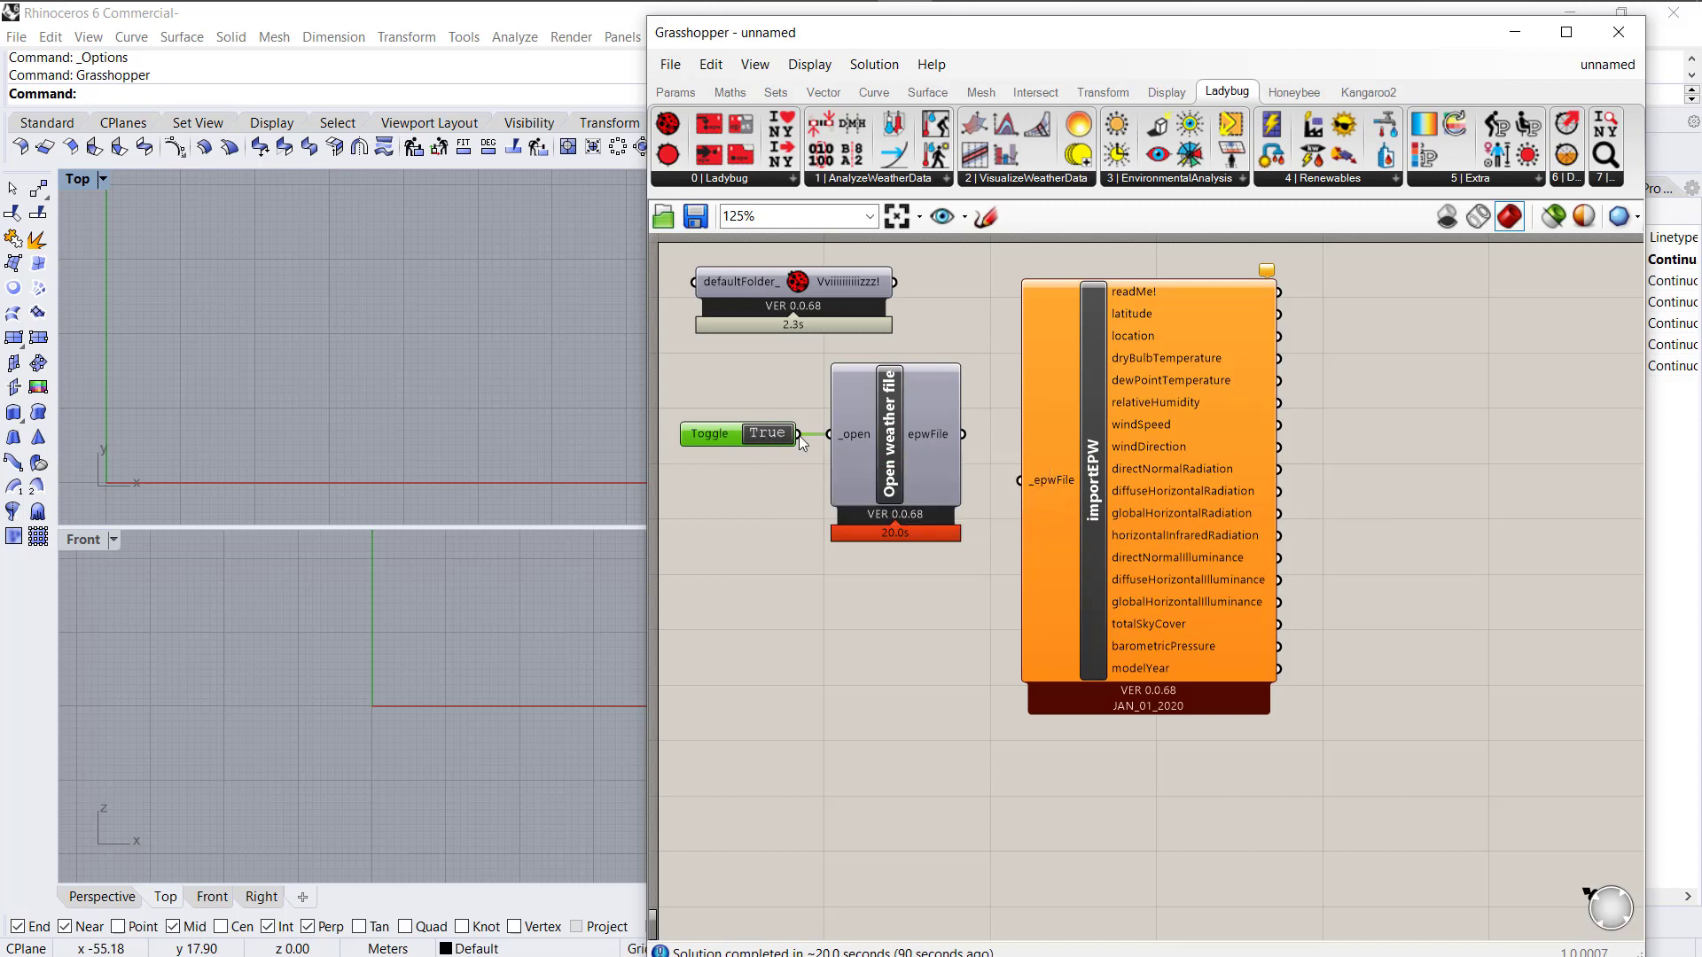
click(890, 451)
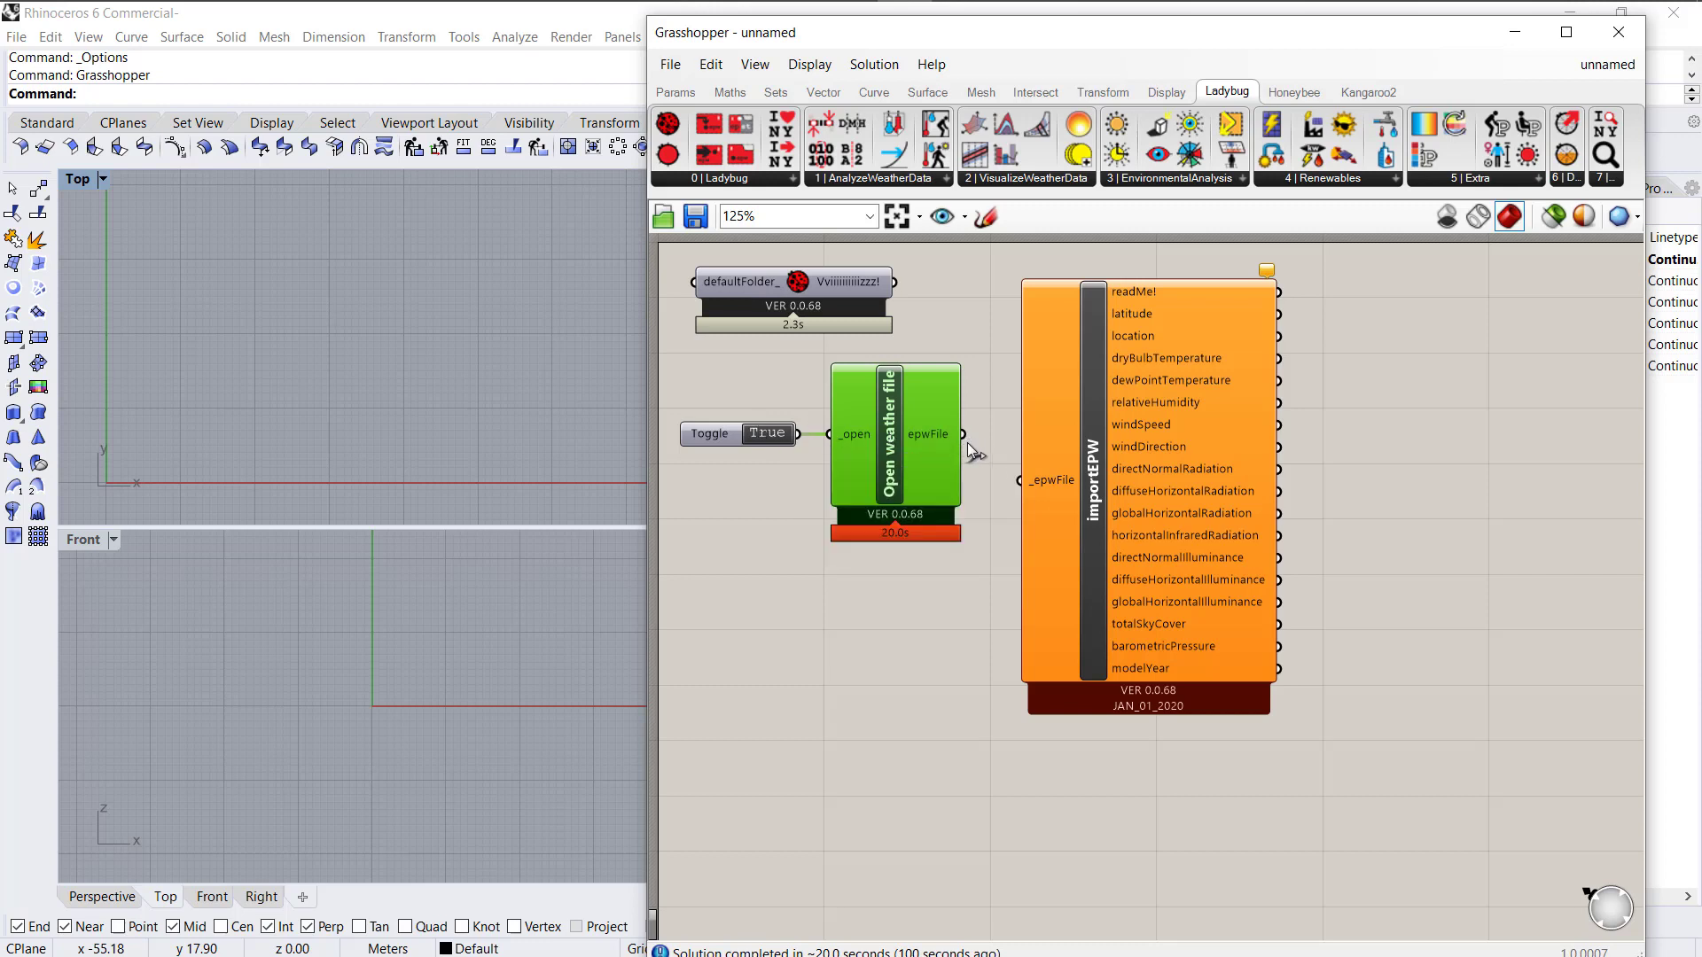
drag(963, 435, 1021, 479)
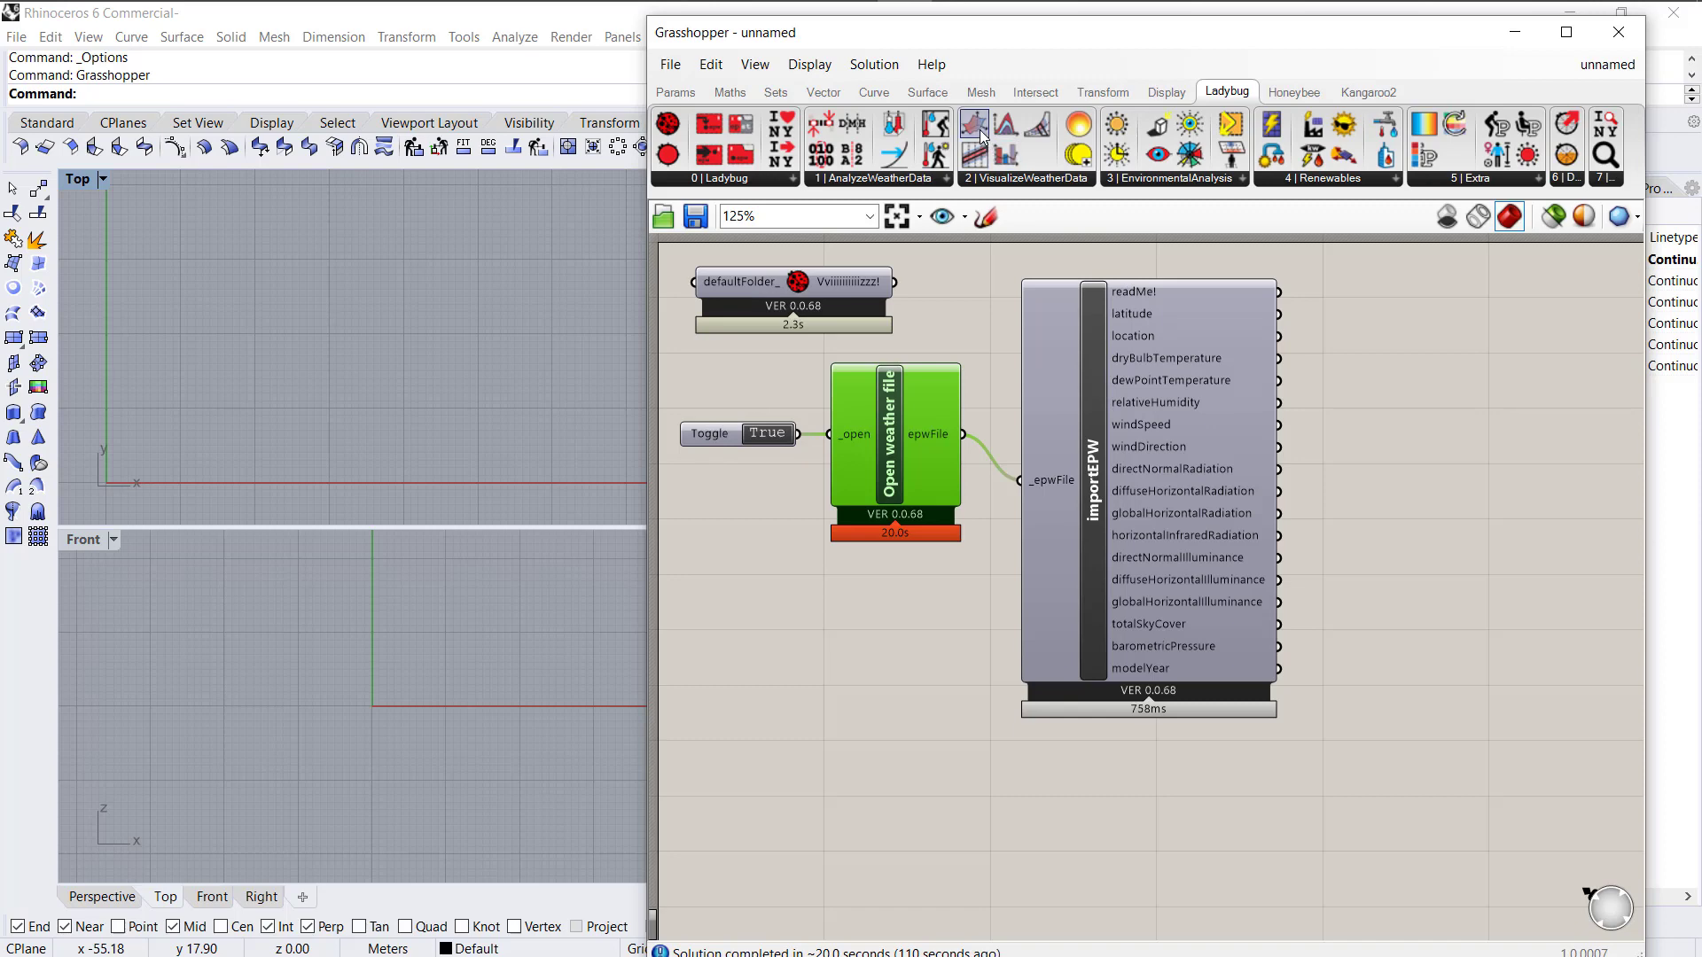
Add a Ladybug 3D Chart component beside importEPW and connect the dryBulbTemperature output to its _inputData input.
drag(977, 126, 1459, 482)
drag(1494, 408, 1498, 431)
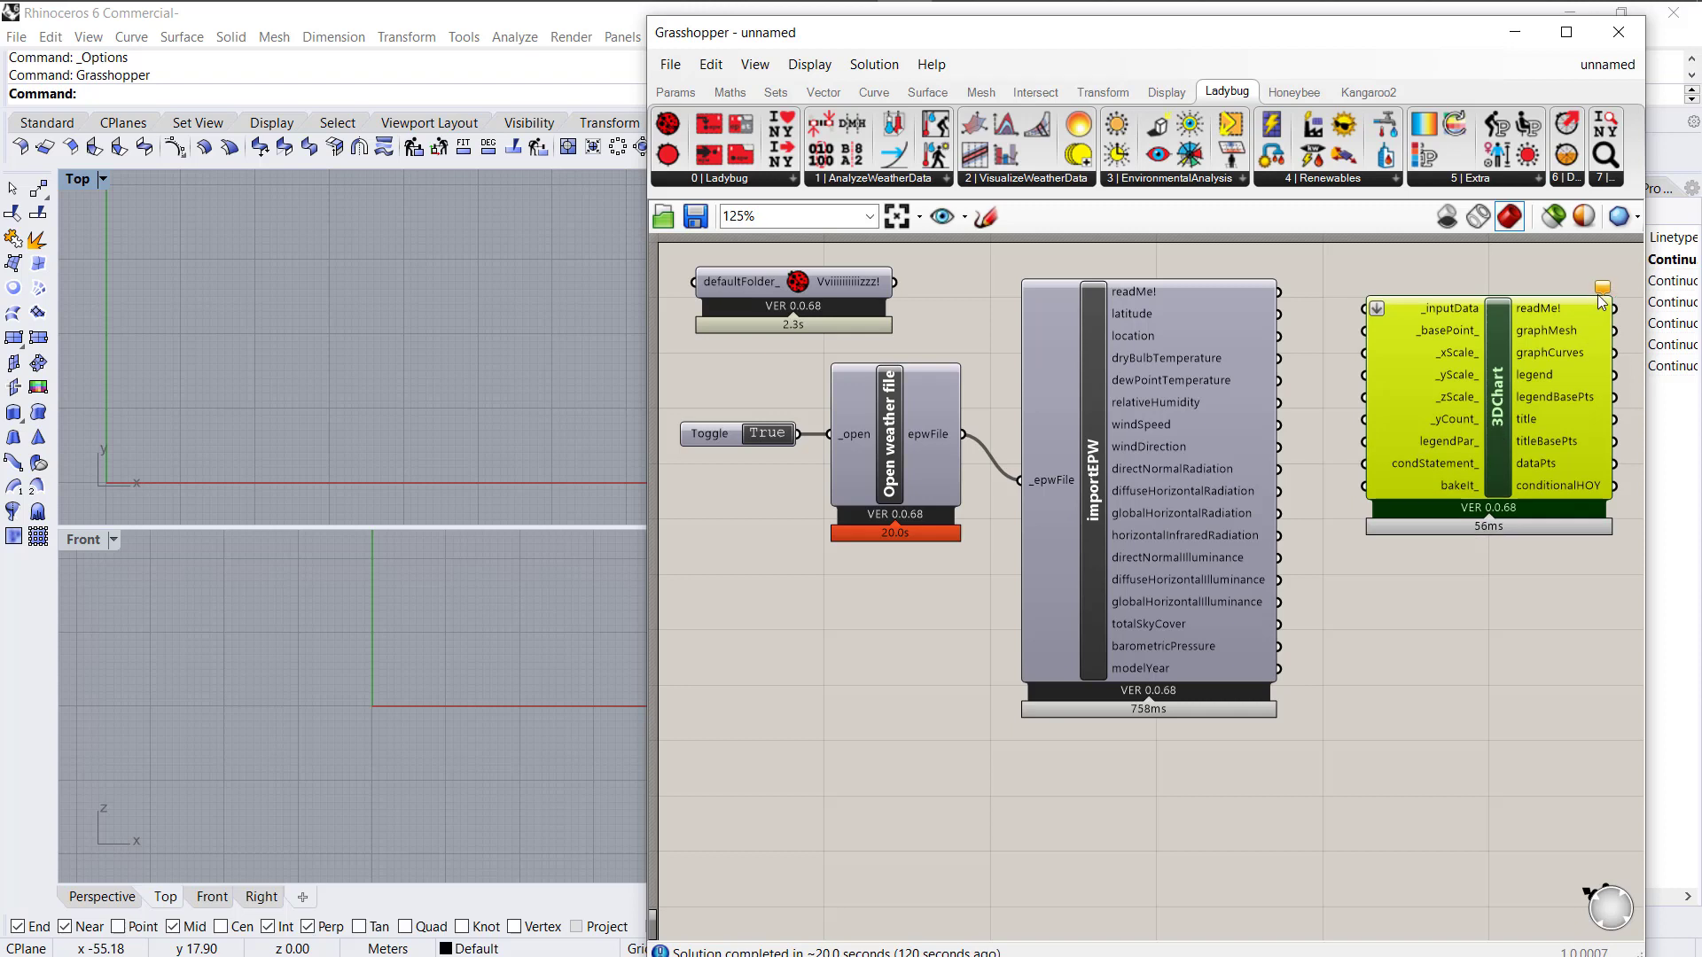
mouse_move(1608, 295)
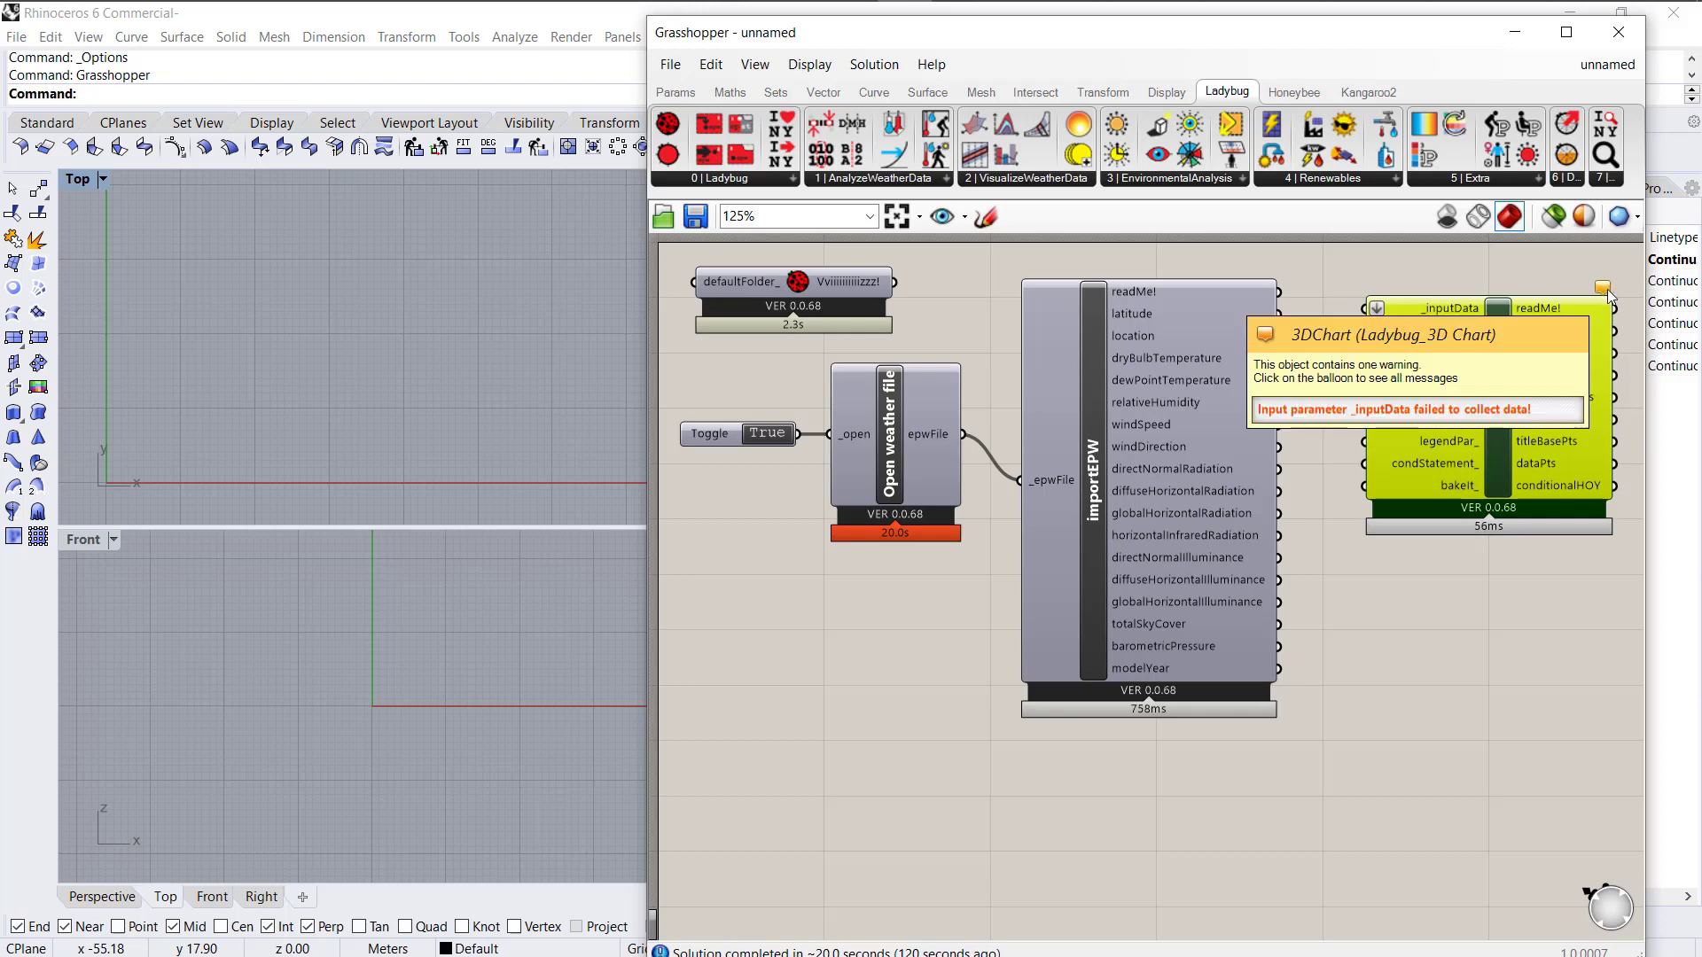
click(1607, 291)
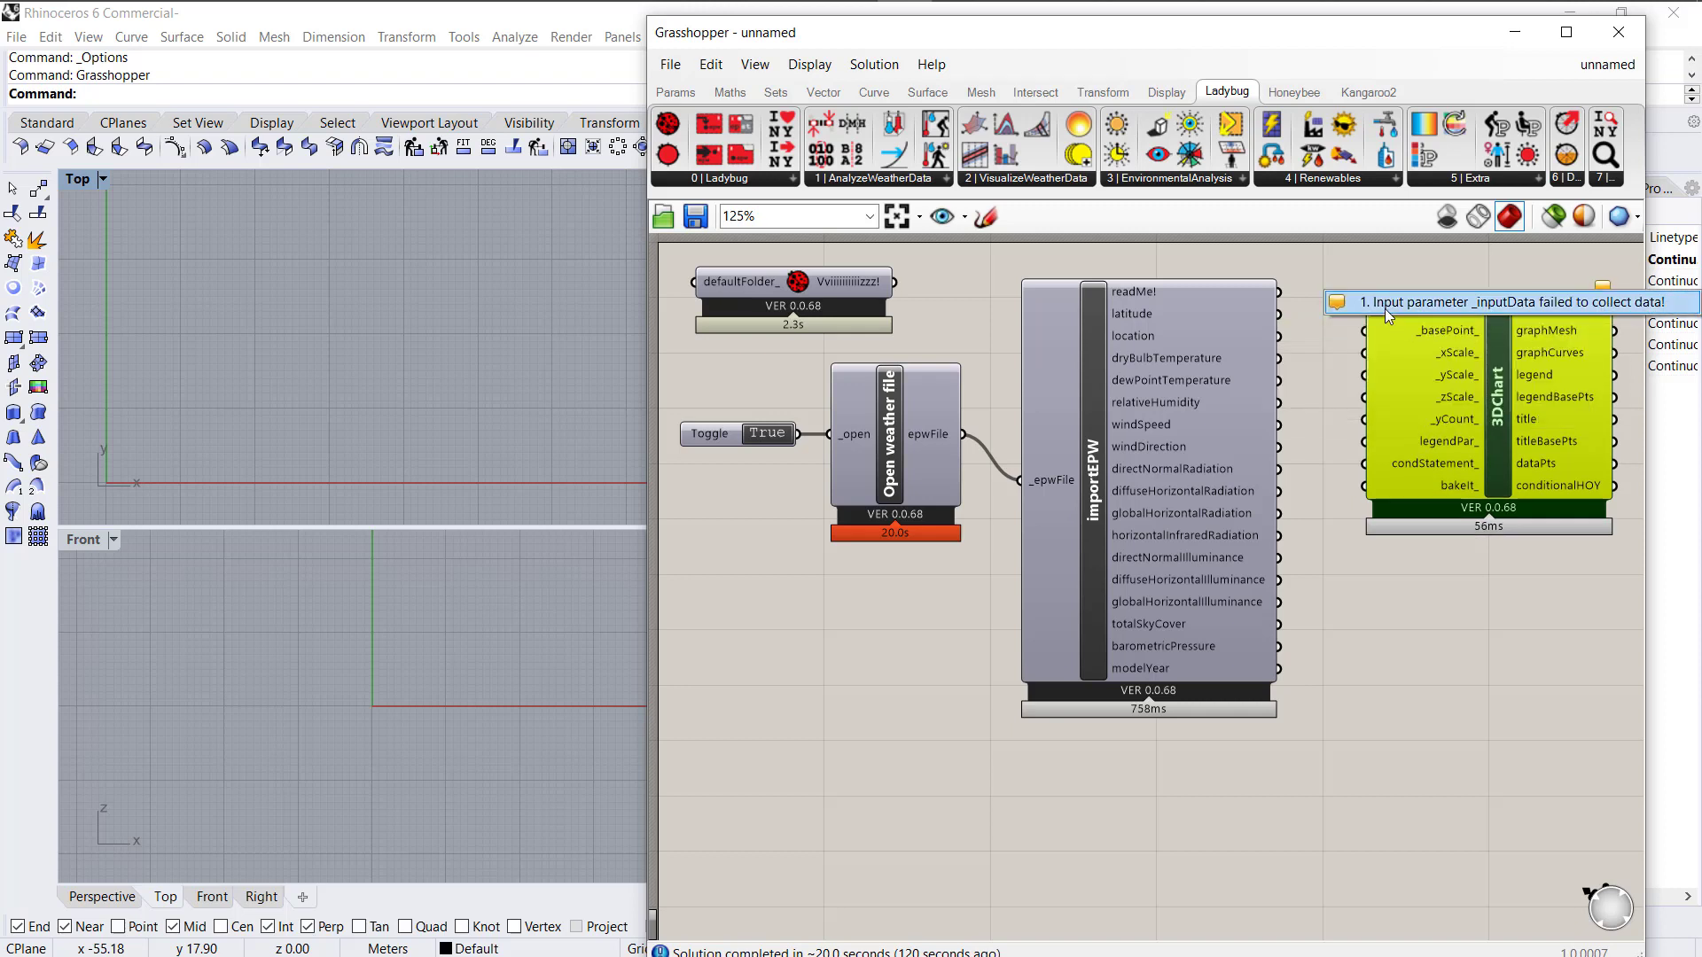
click(1518, 634)
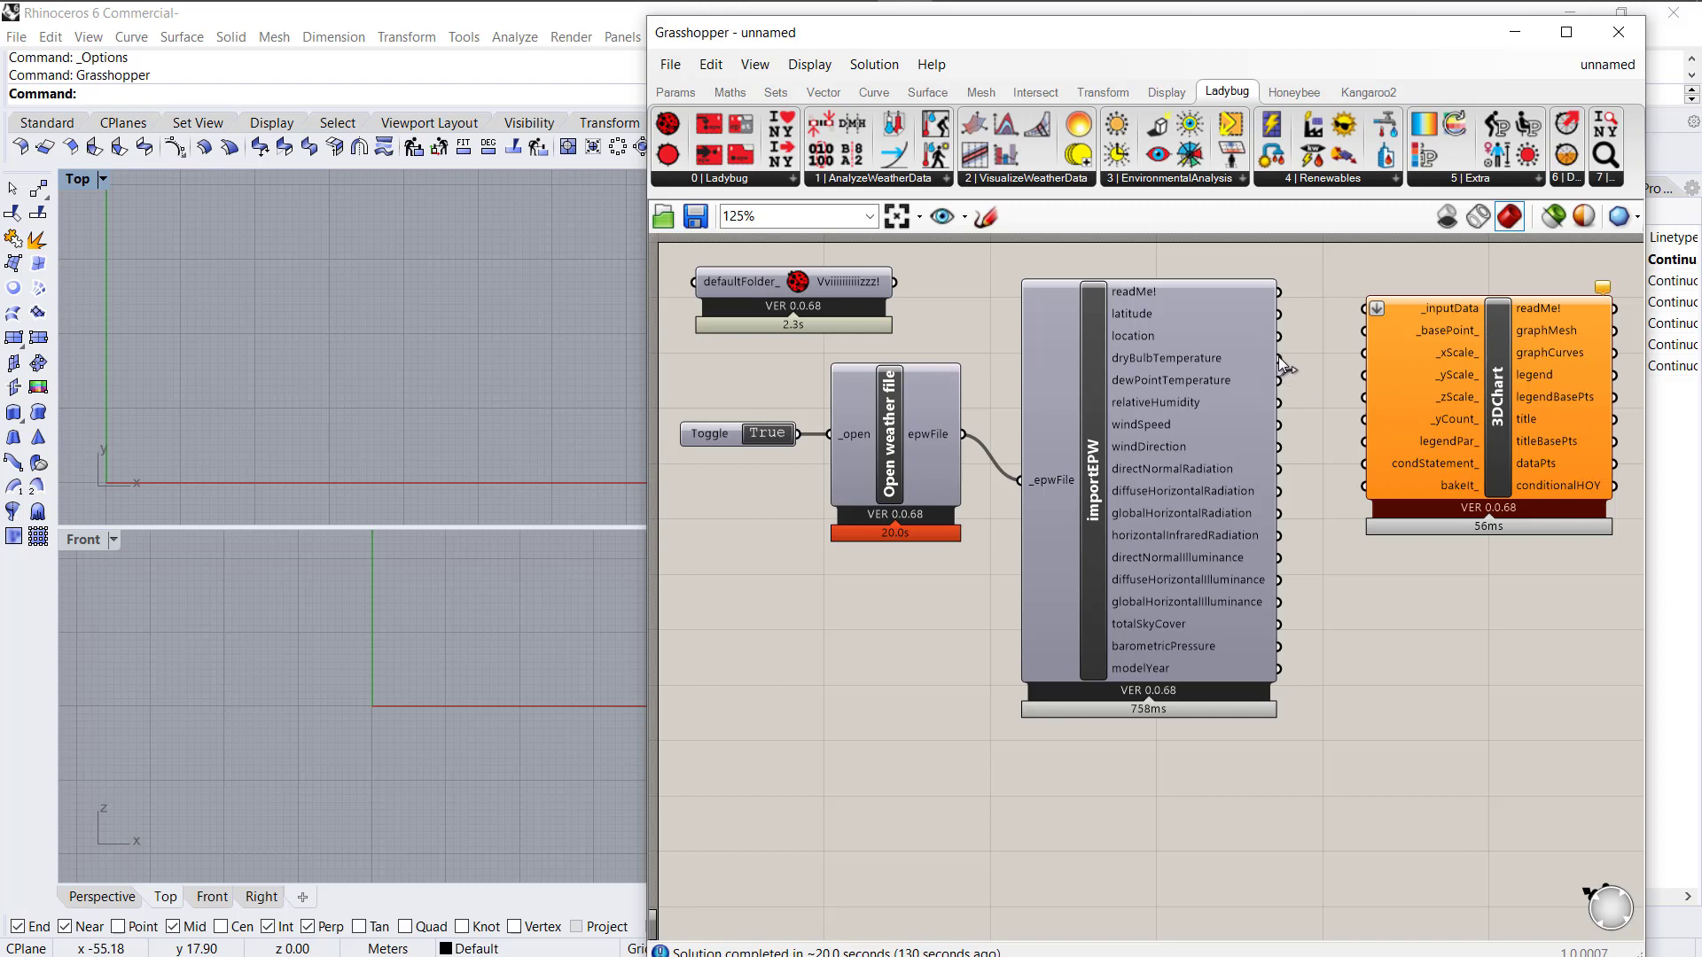
drag(1283, 363, 1351, 310)
drag(1493, 445, 1505, 466)
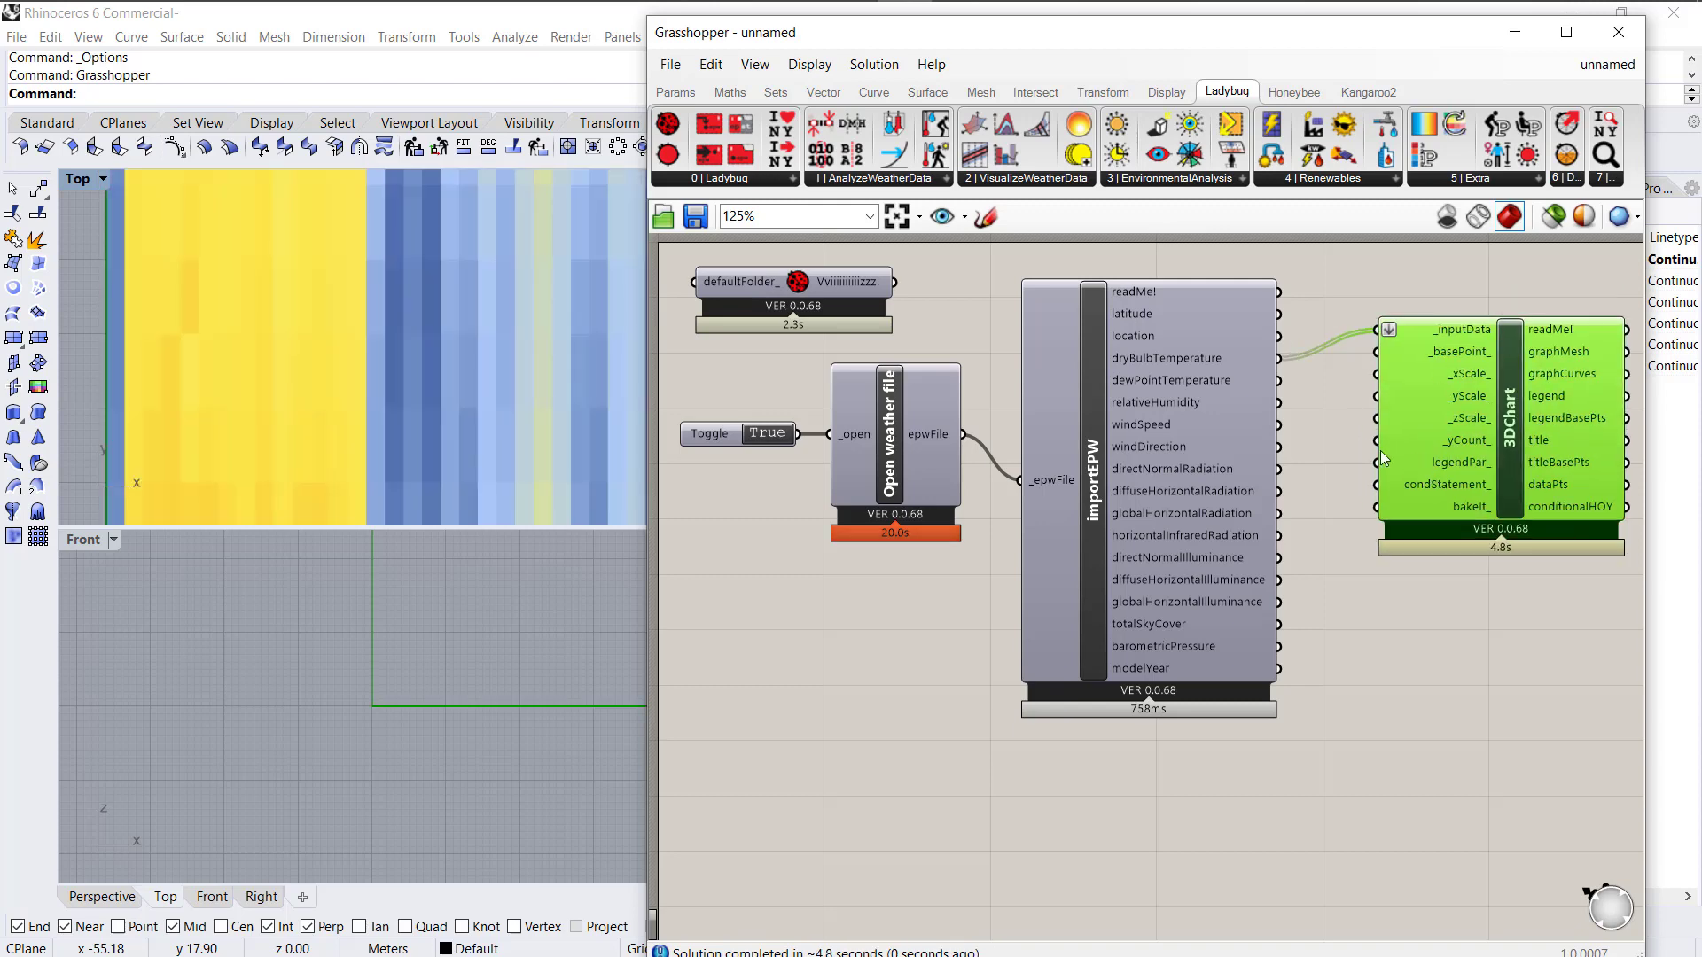
Maximize the Top viewport and move the Grasshopper window aside to uncover the temperature chart.
click(77, 354)
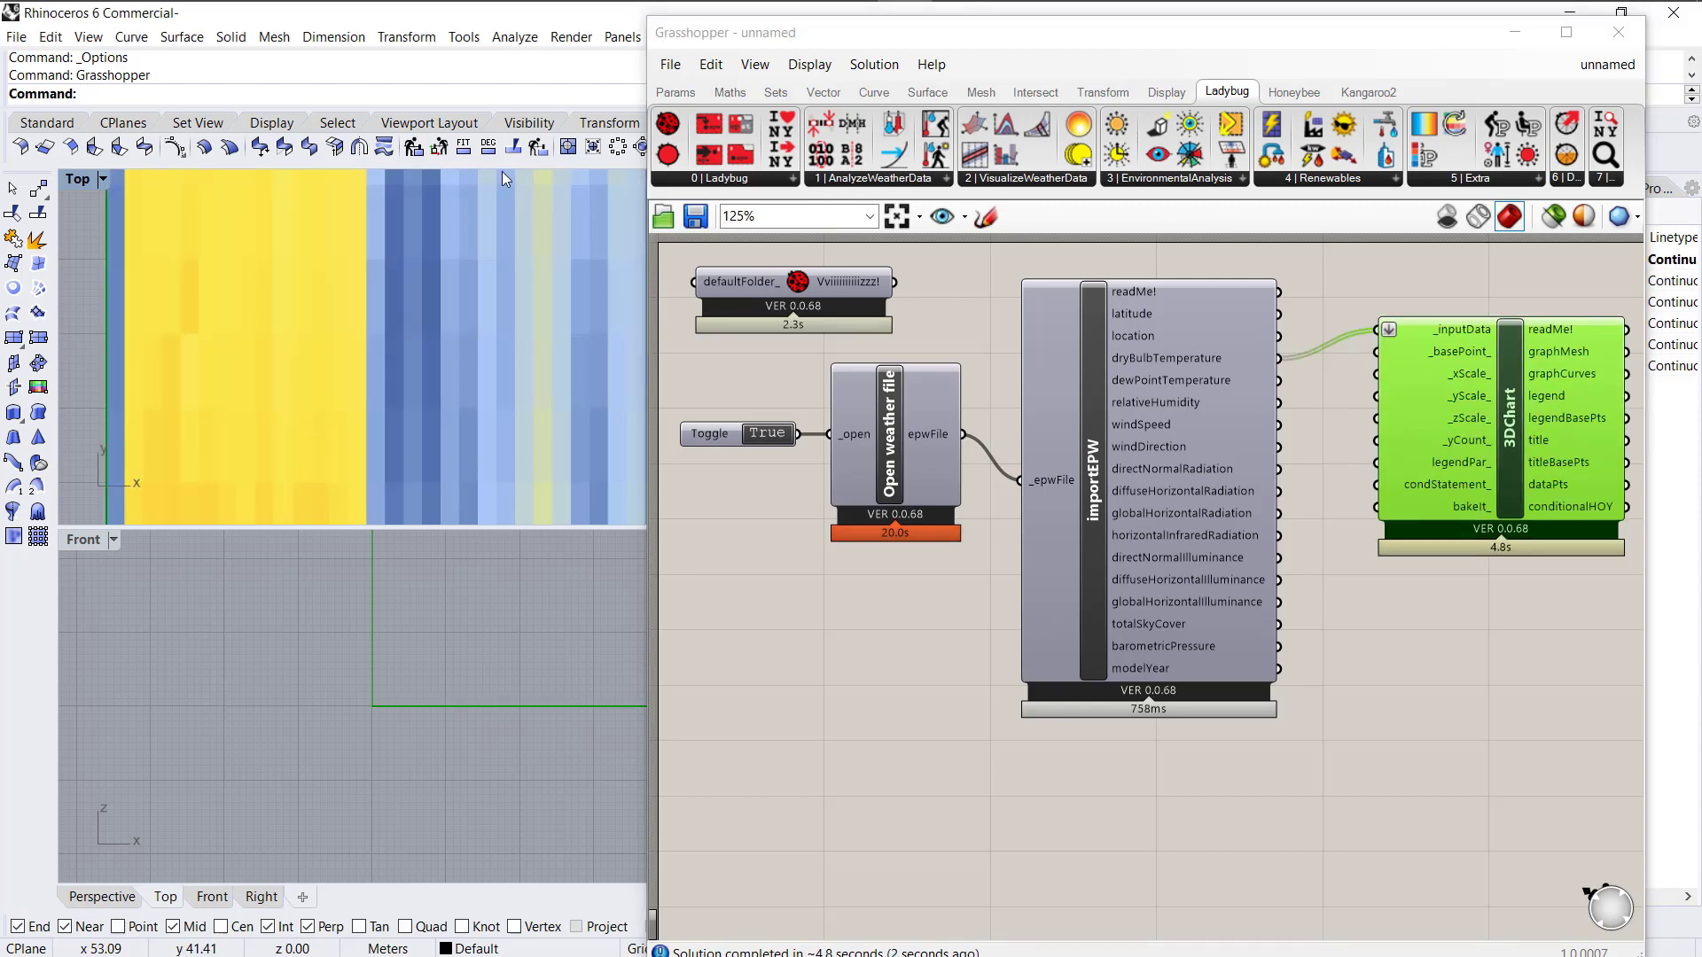
double_click(80, 178)
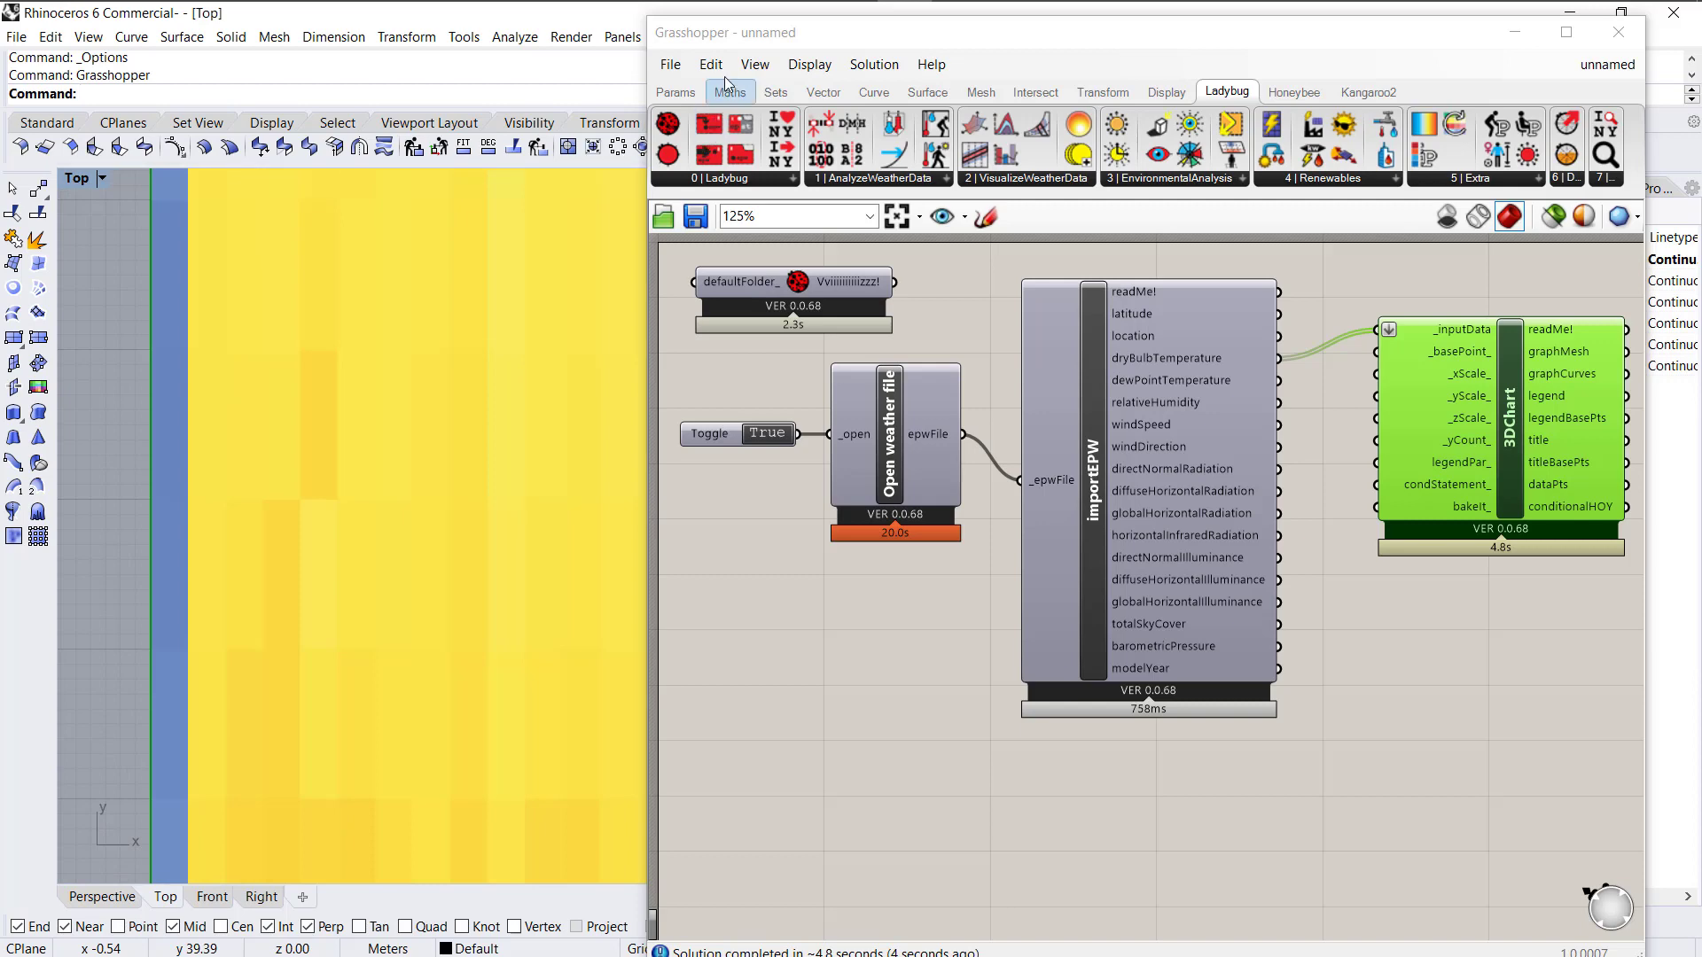
drag(727, 32, 1378, 127)
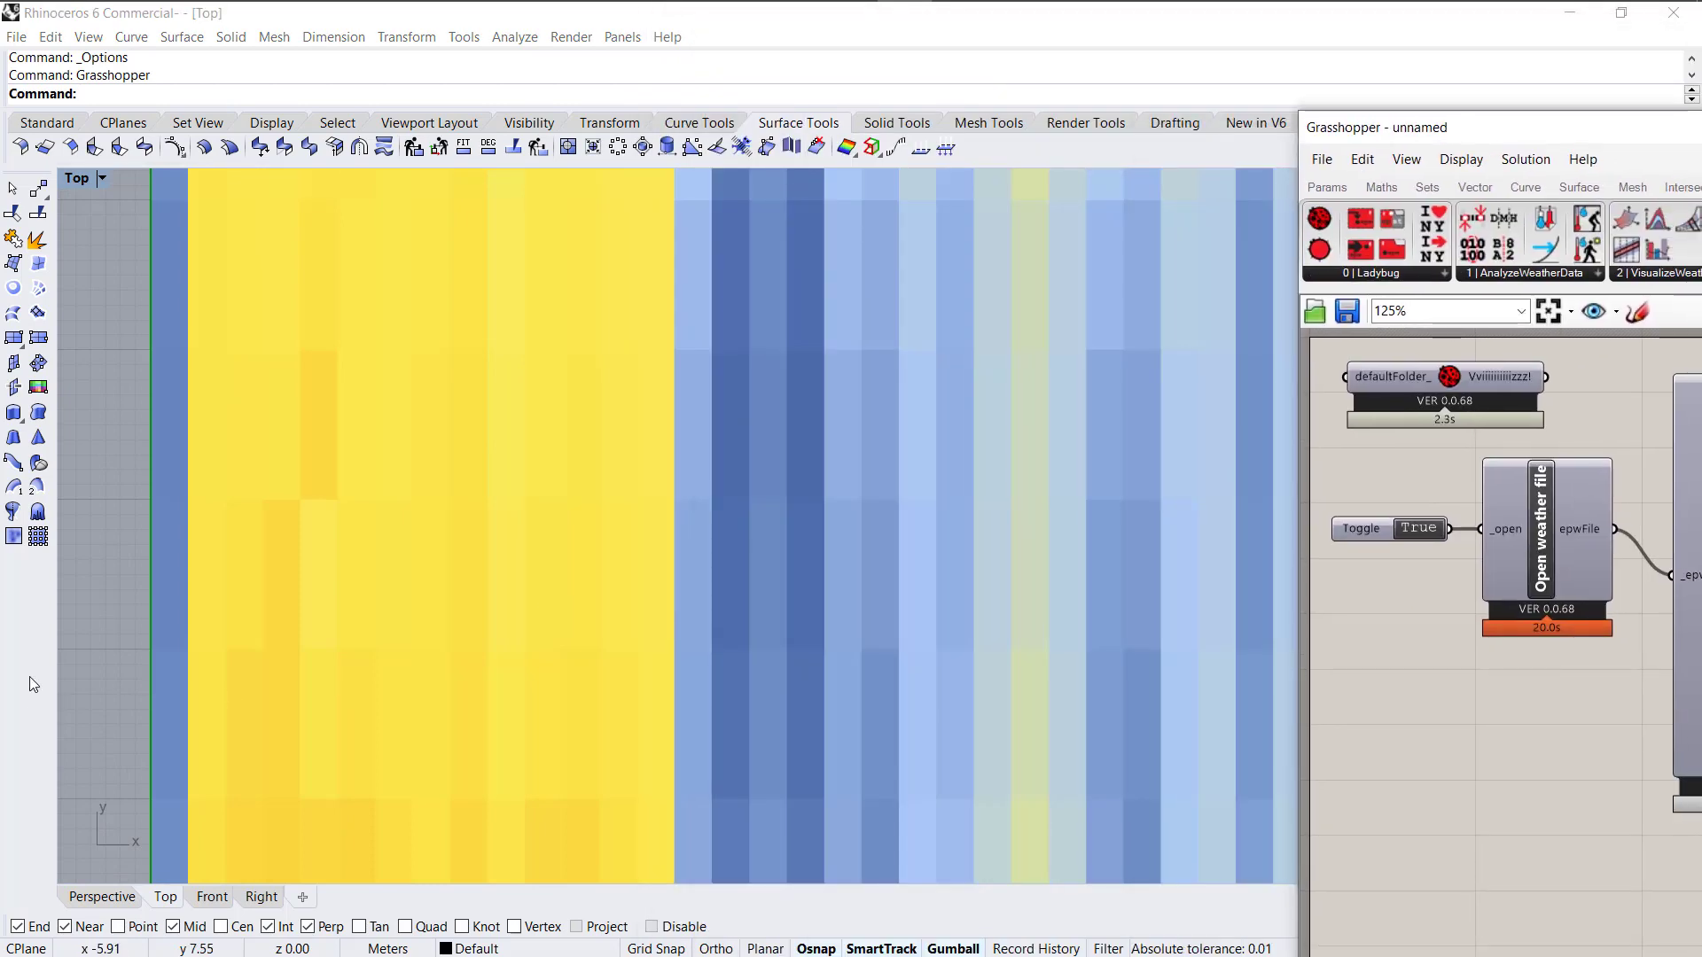
Zoom the Top viewport to the extents of the dry bulb temperature chart.
text(Z)
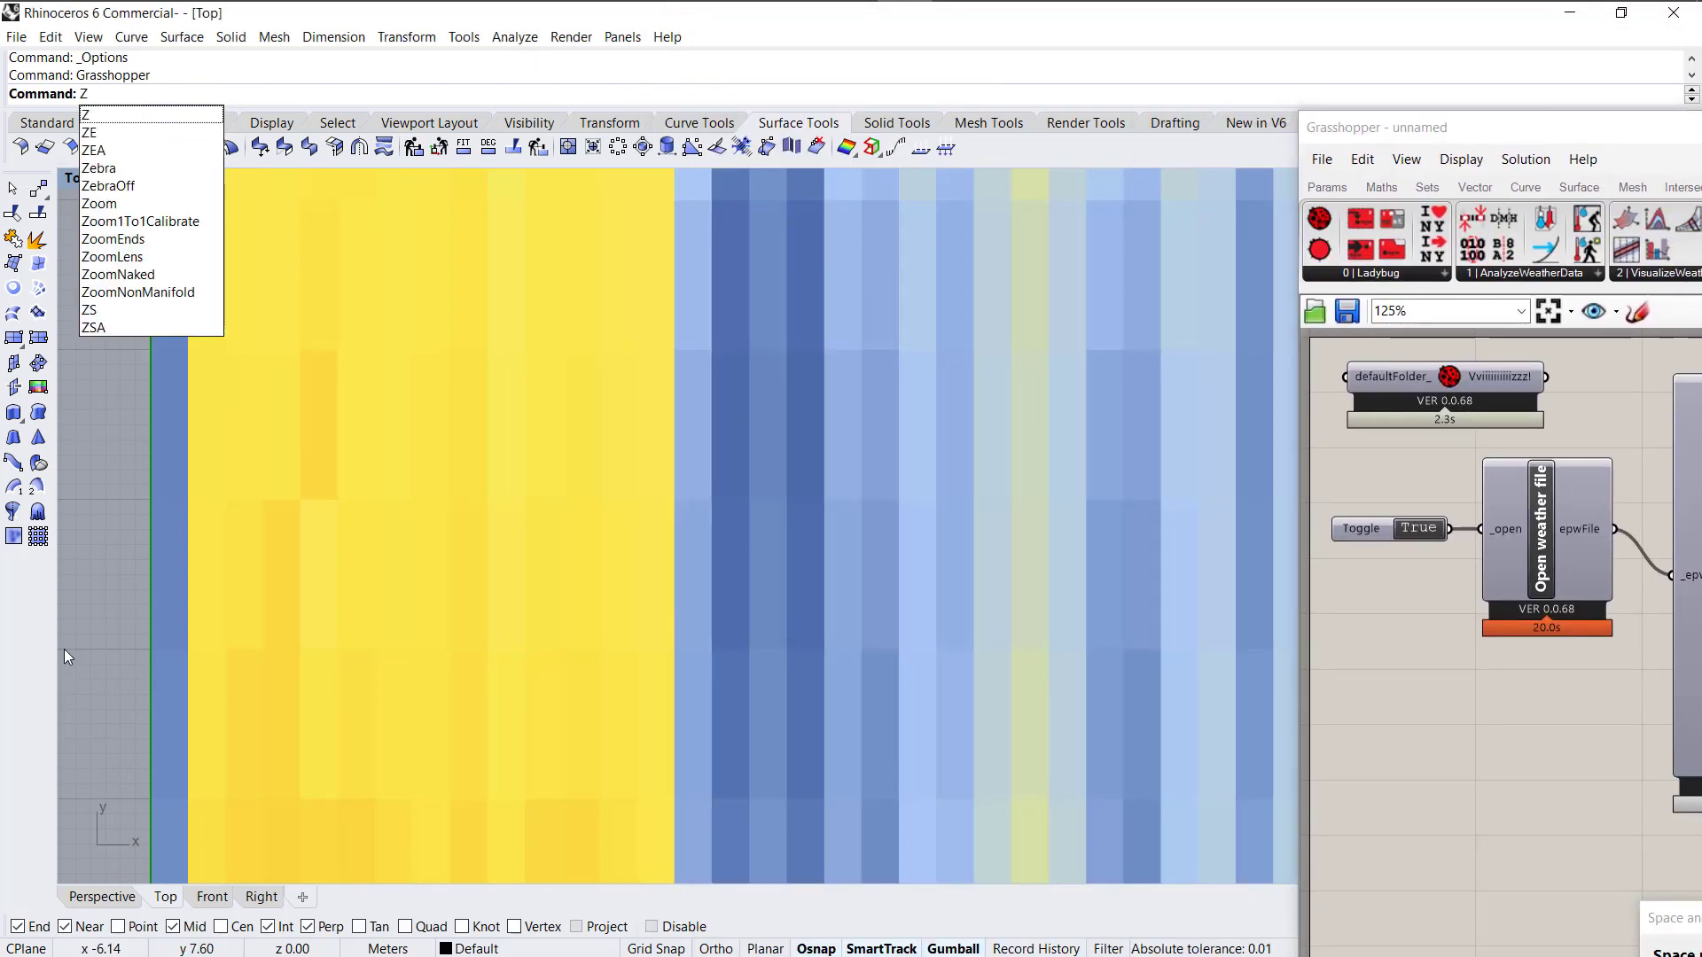
key(Escape)
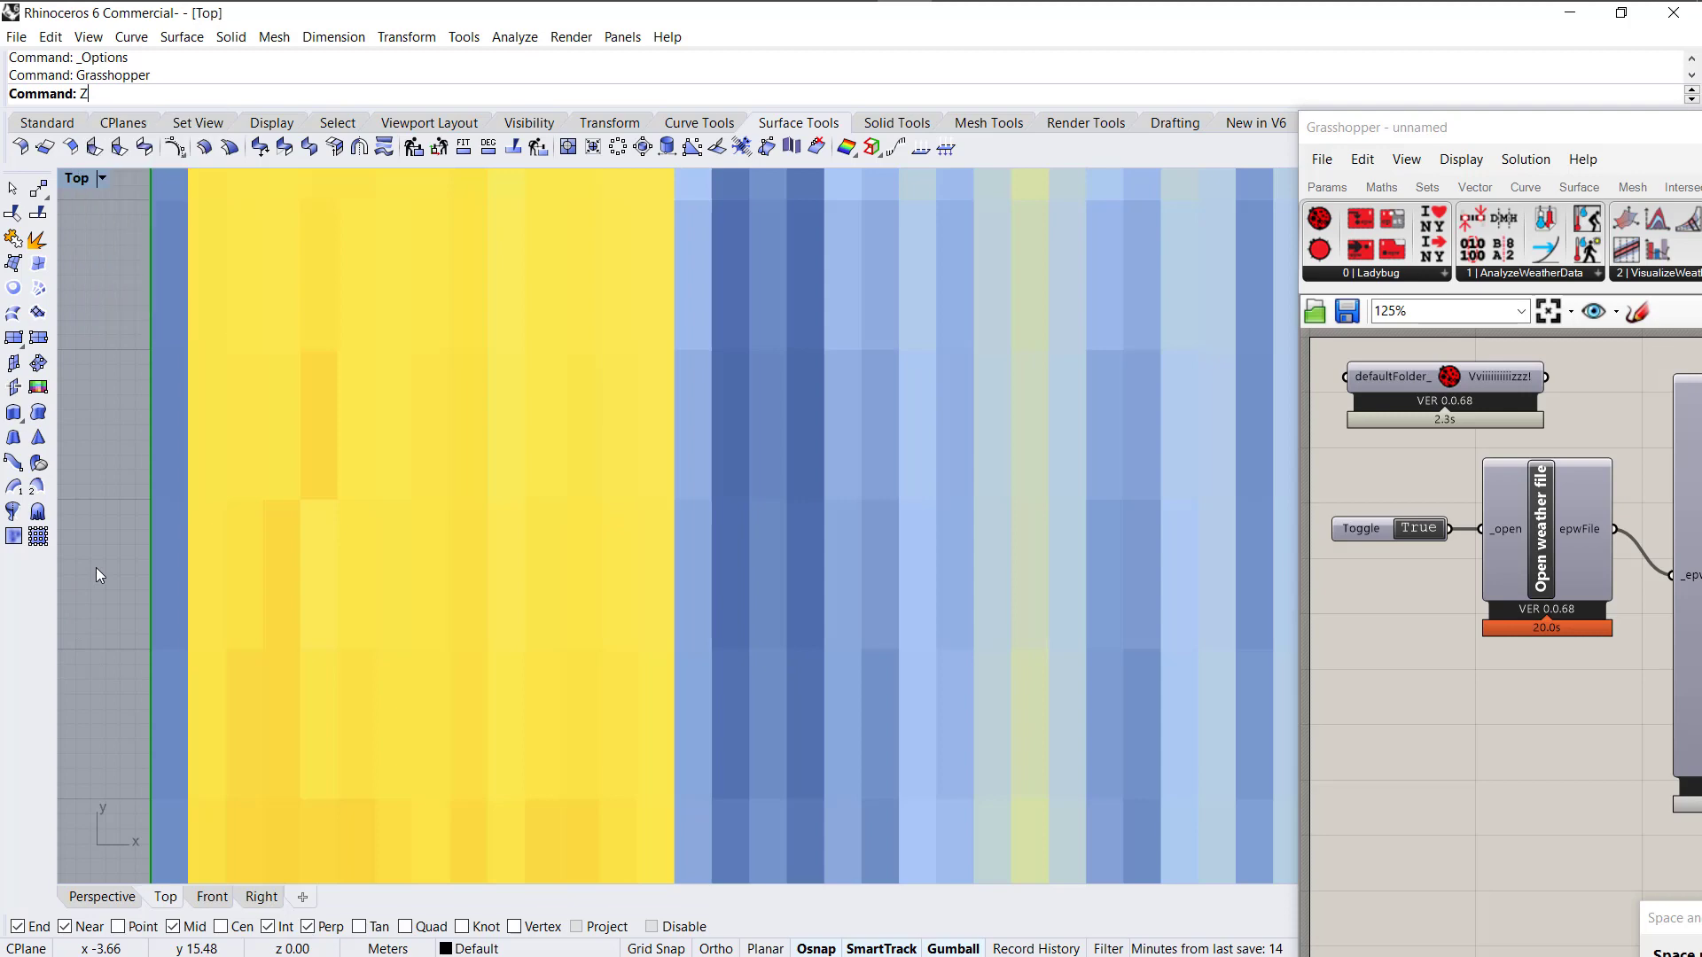
key(Return)
text(e)
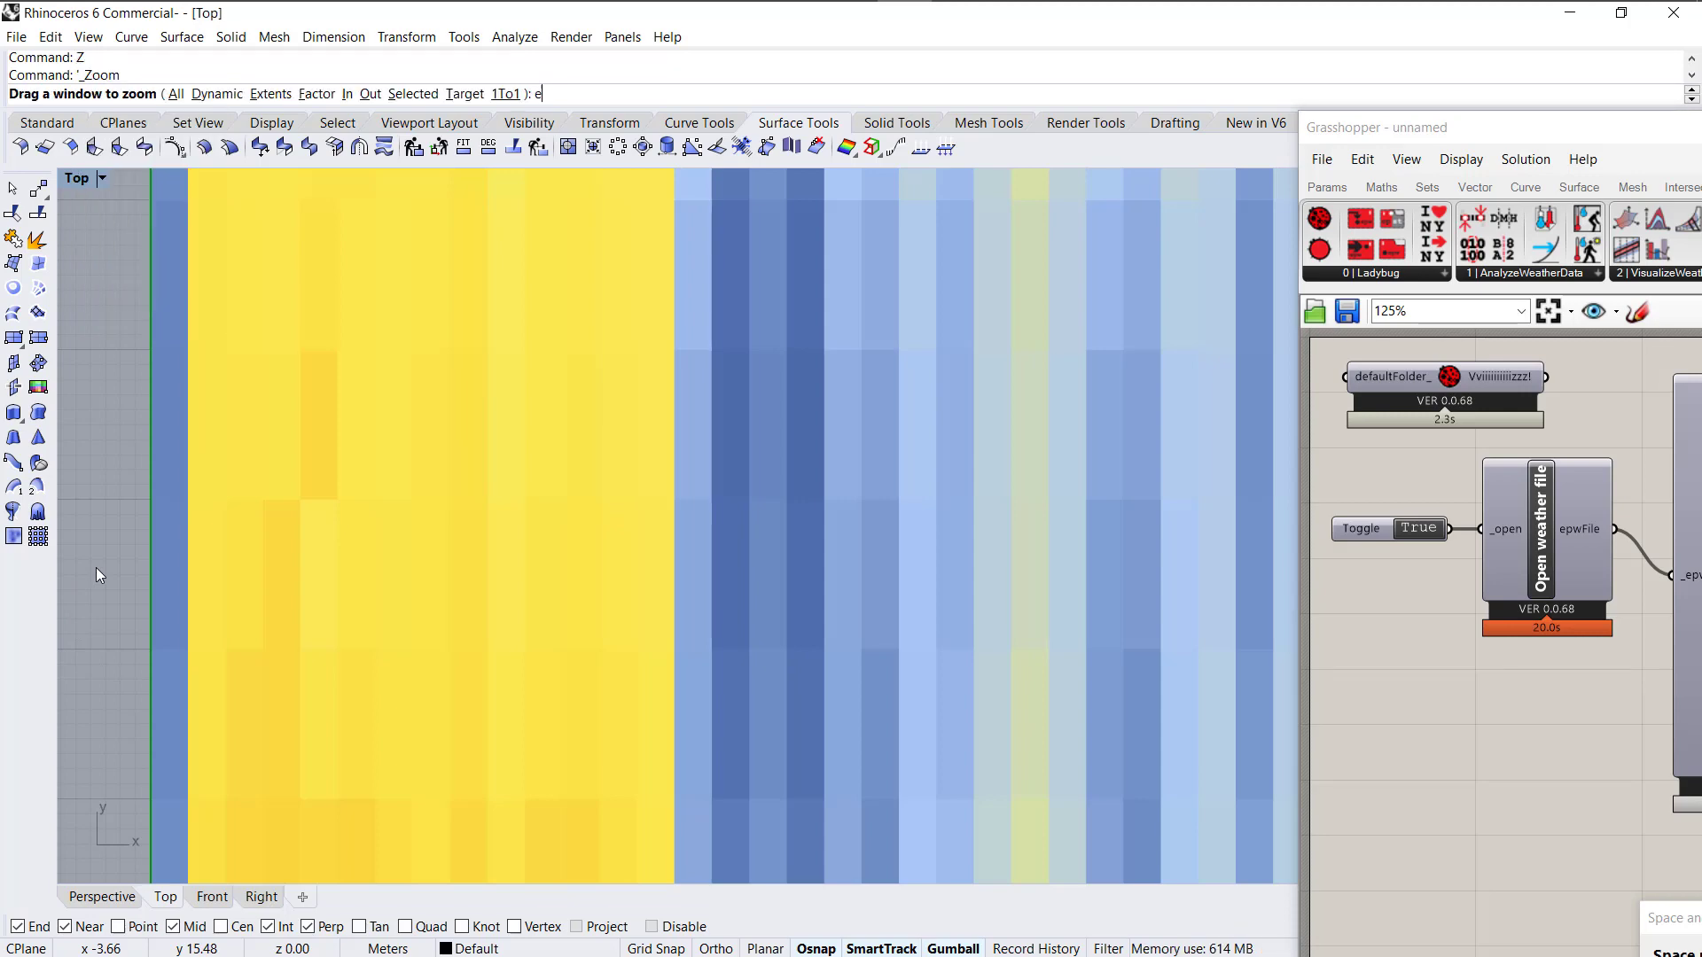
key(Return)
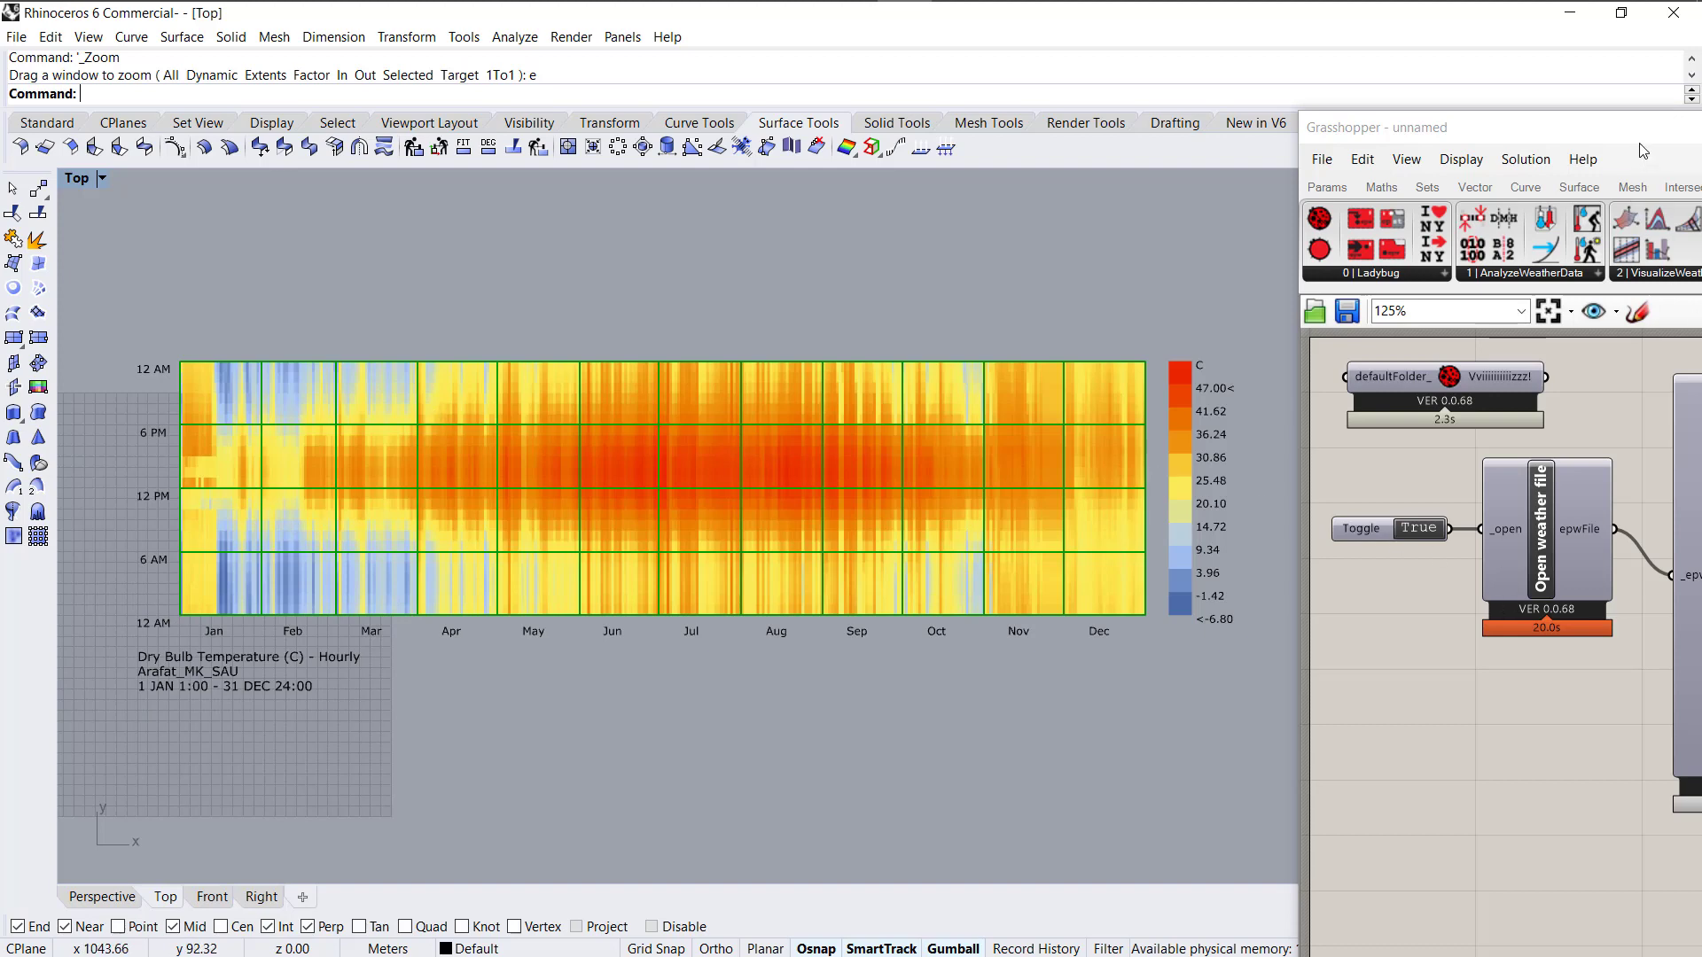
Bring the Grasshopper canvas back into view and connect importEPW's relativeHumidity output to the 3D Chart's _inputData in place of dryBulbTemperature.
drag(1644, 138, 1171, 76)
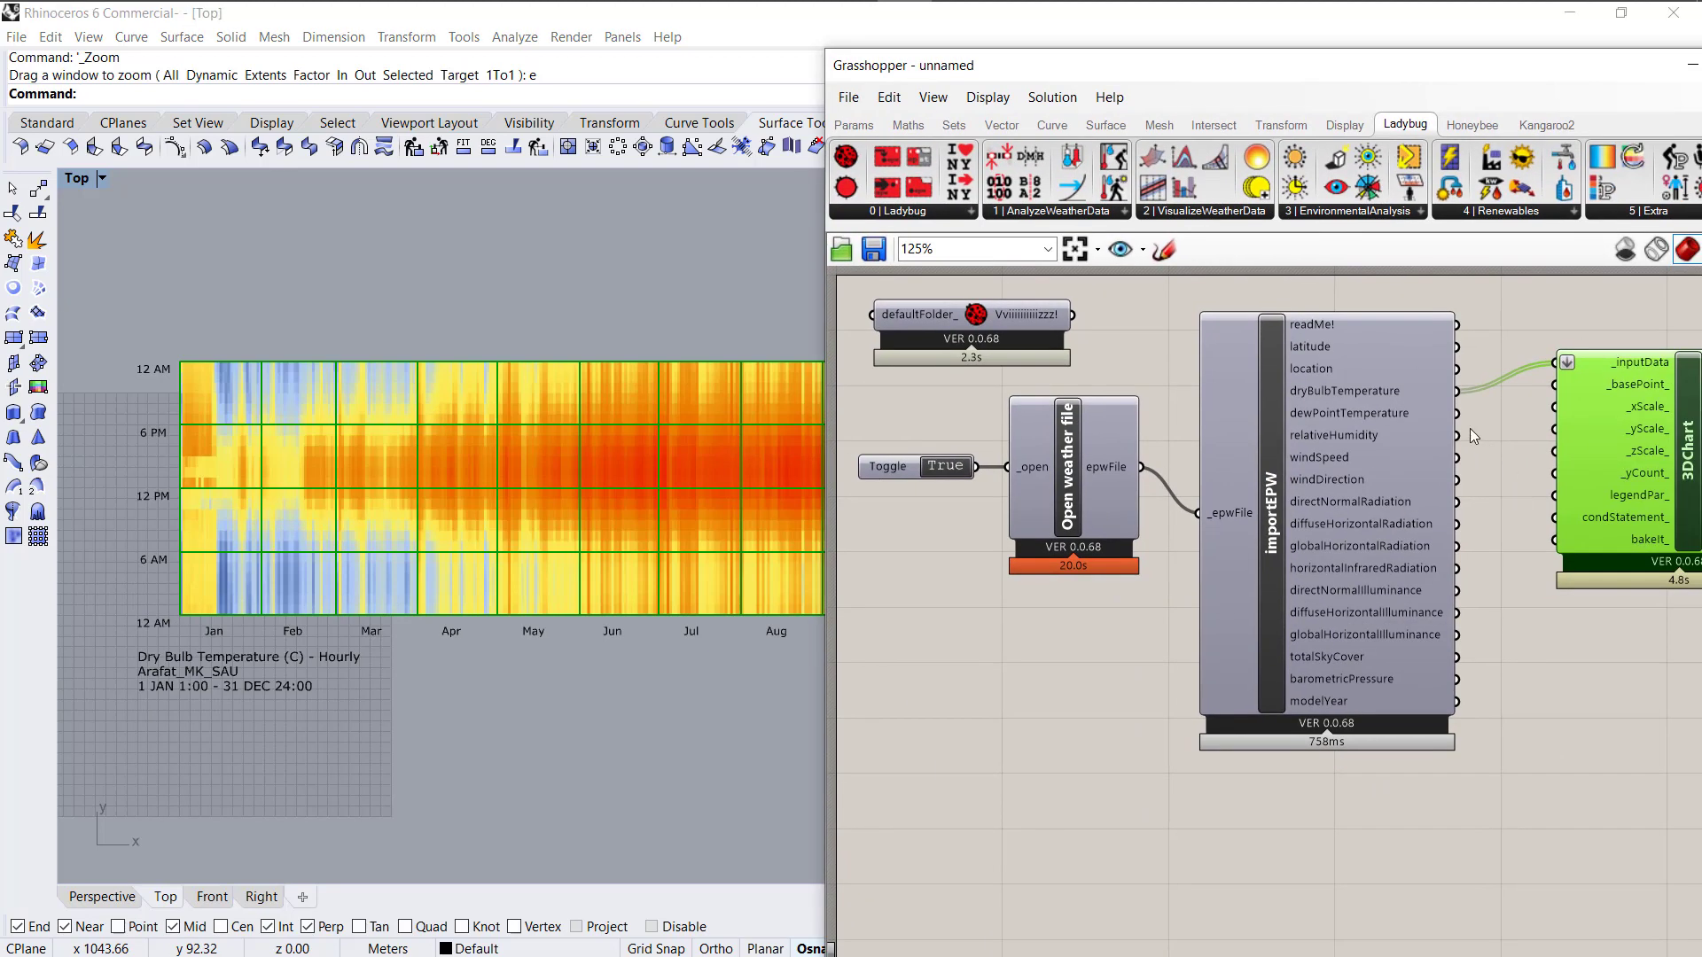
shift+drag(1458, 443, 1542, 374)
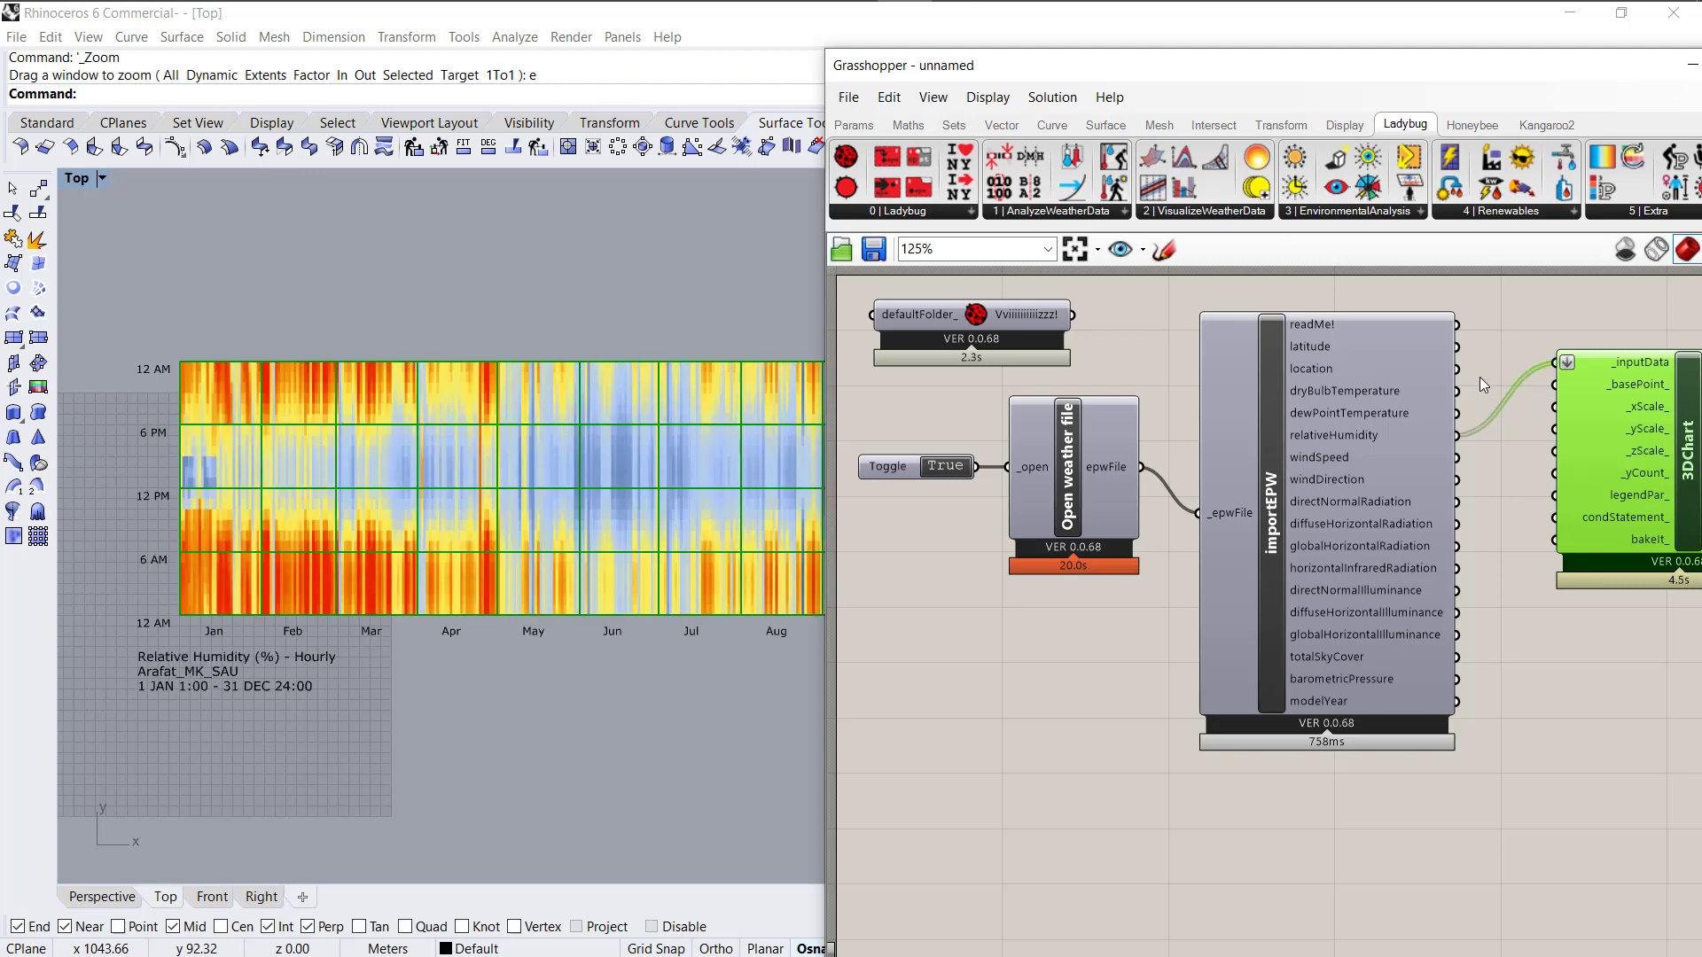
Move the Grasshopper window aside and examine the June to November part of the relative humidity chart up close.
drag(1363, 82, 1701, 54)
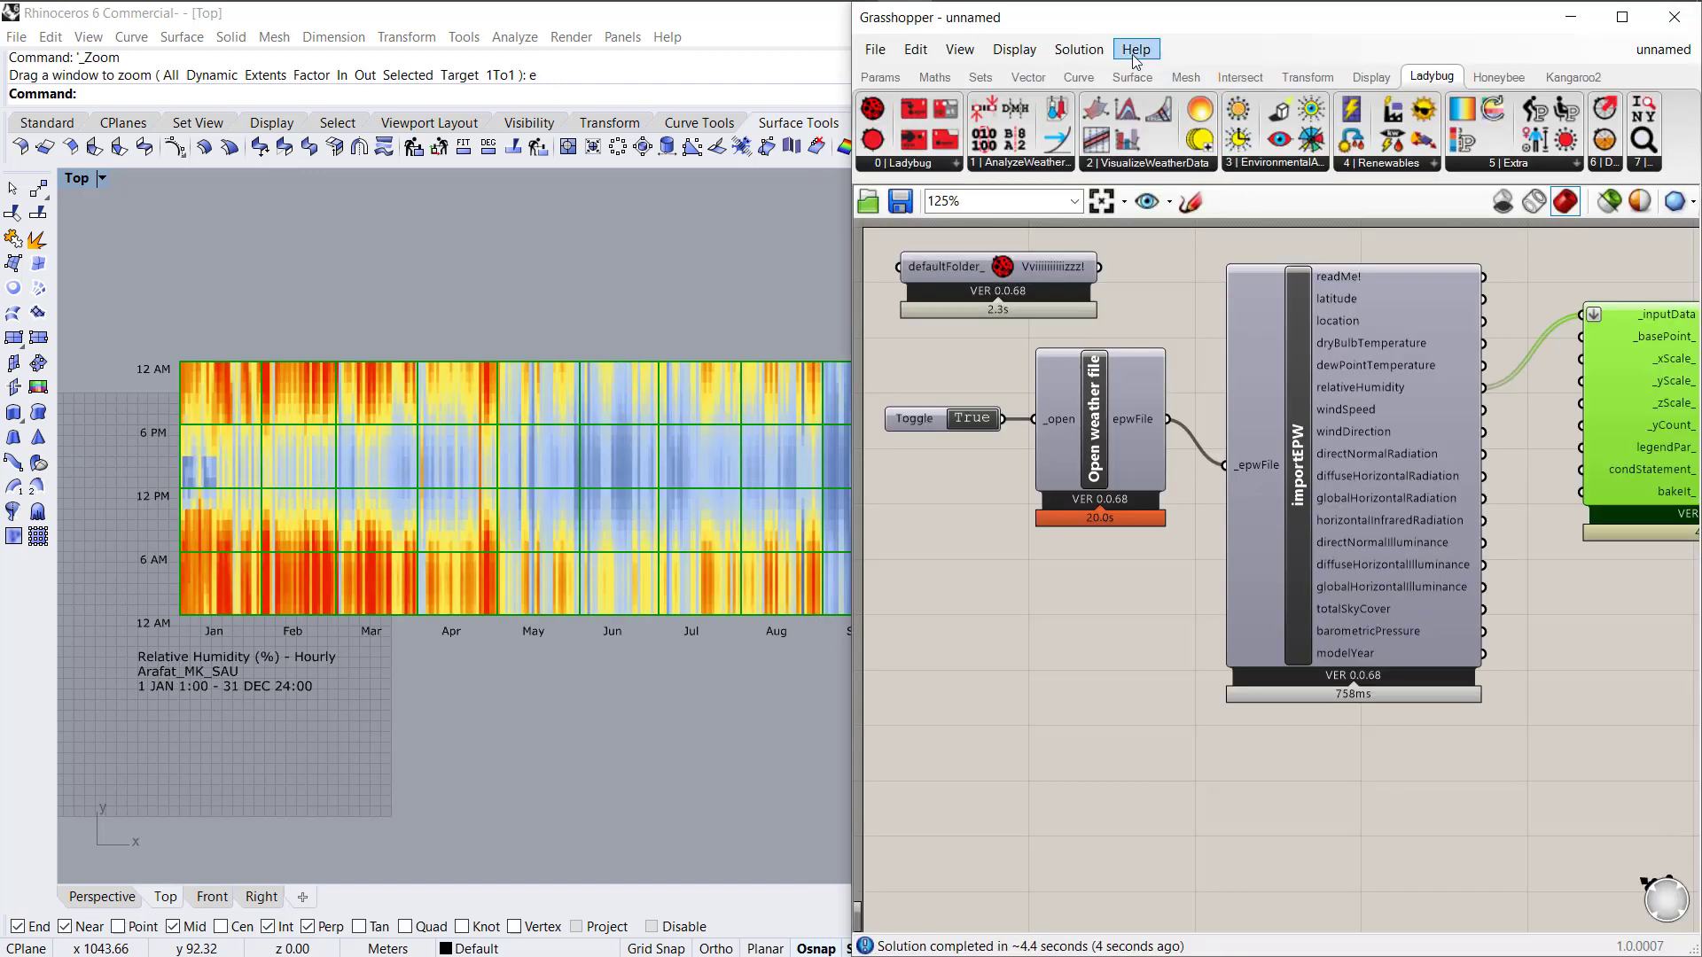
drag(1108, 20, 1454, 50)
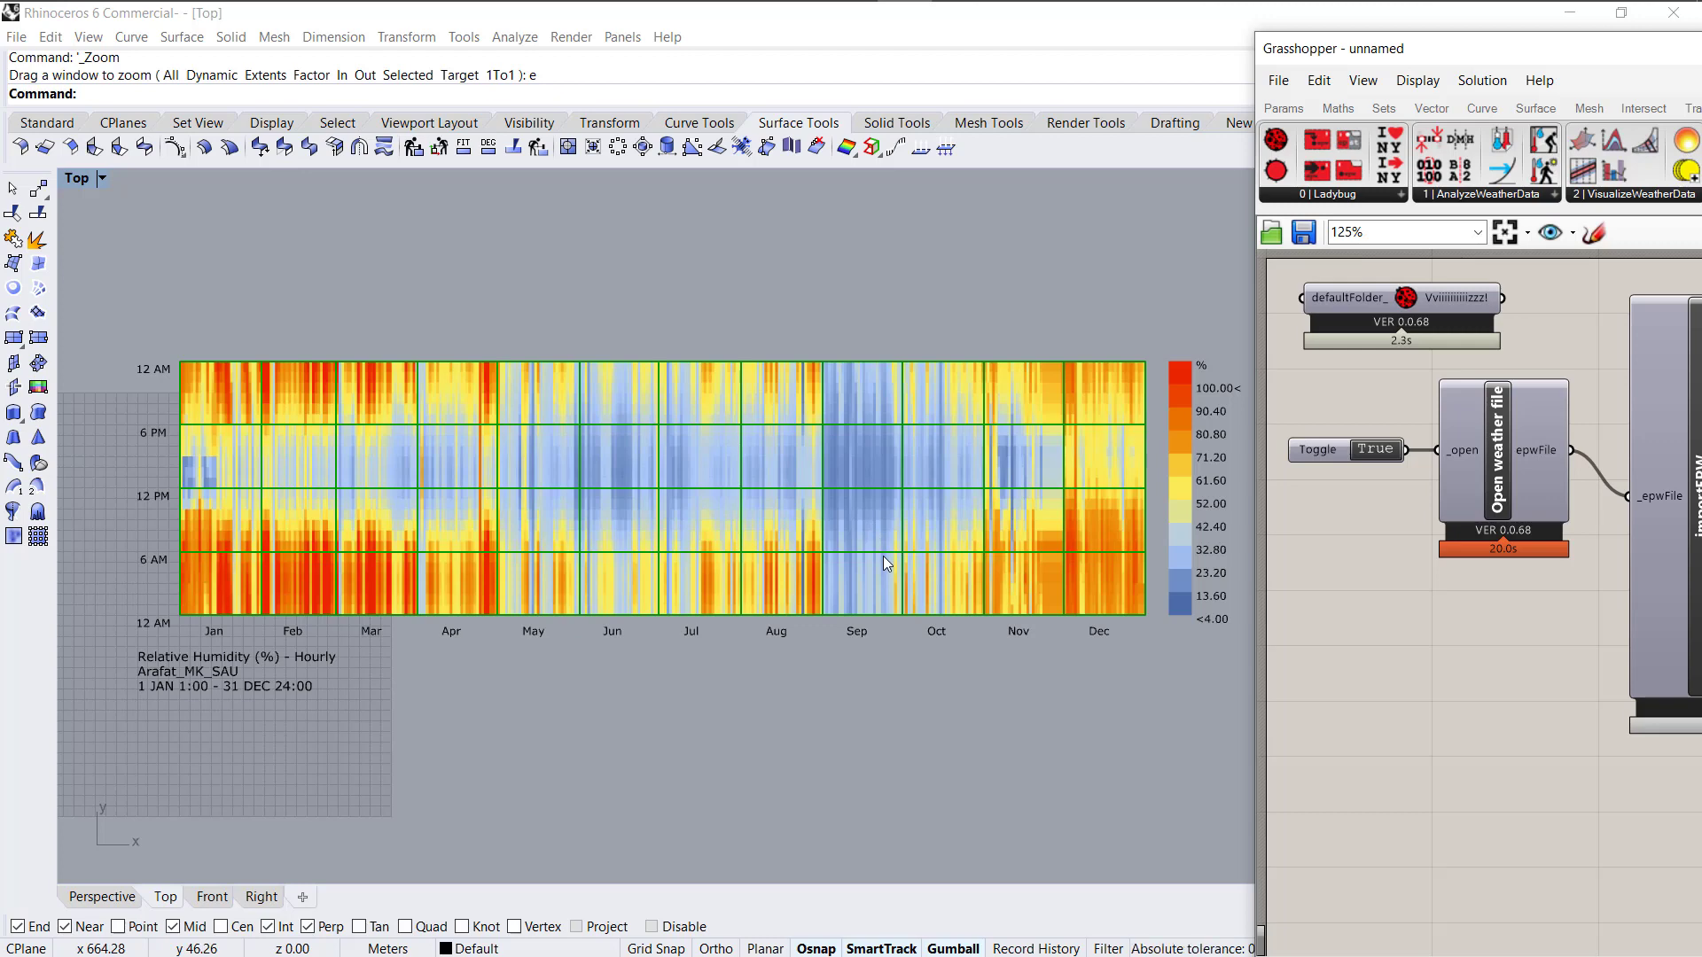
scroll(883, 556, up, 5)
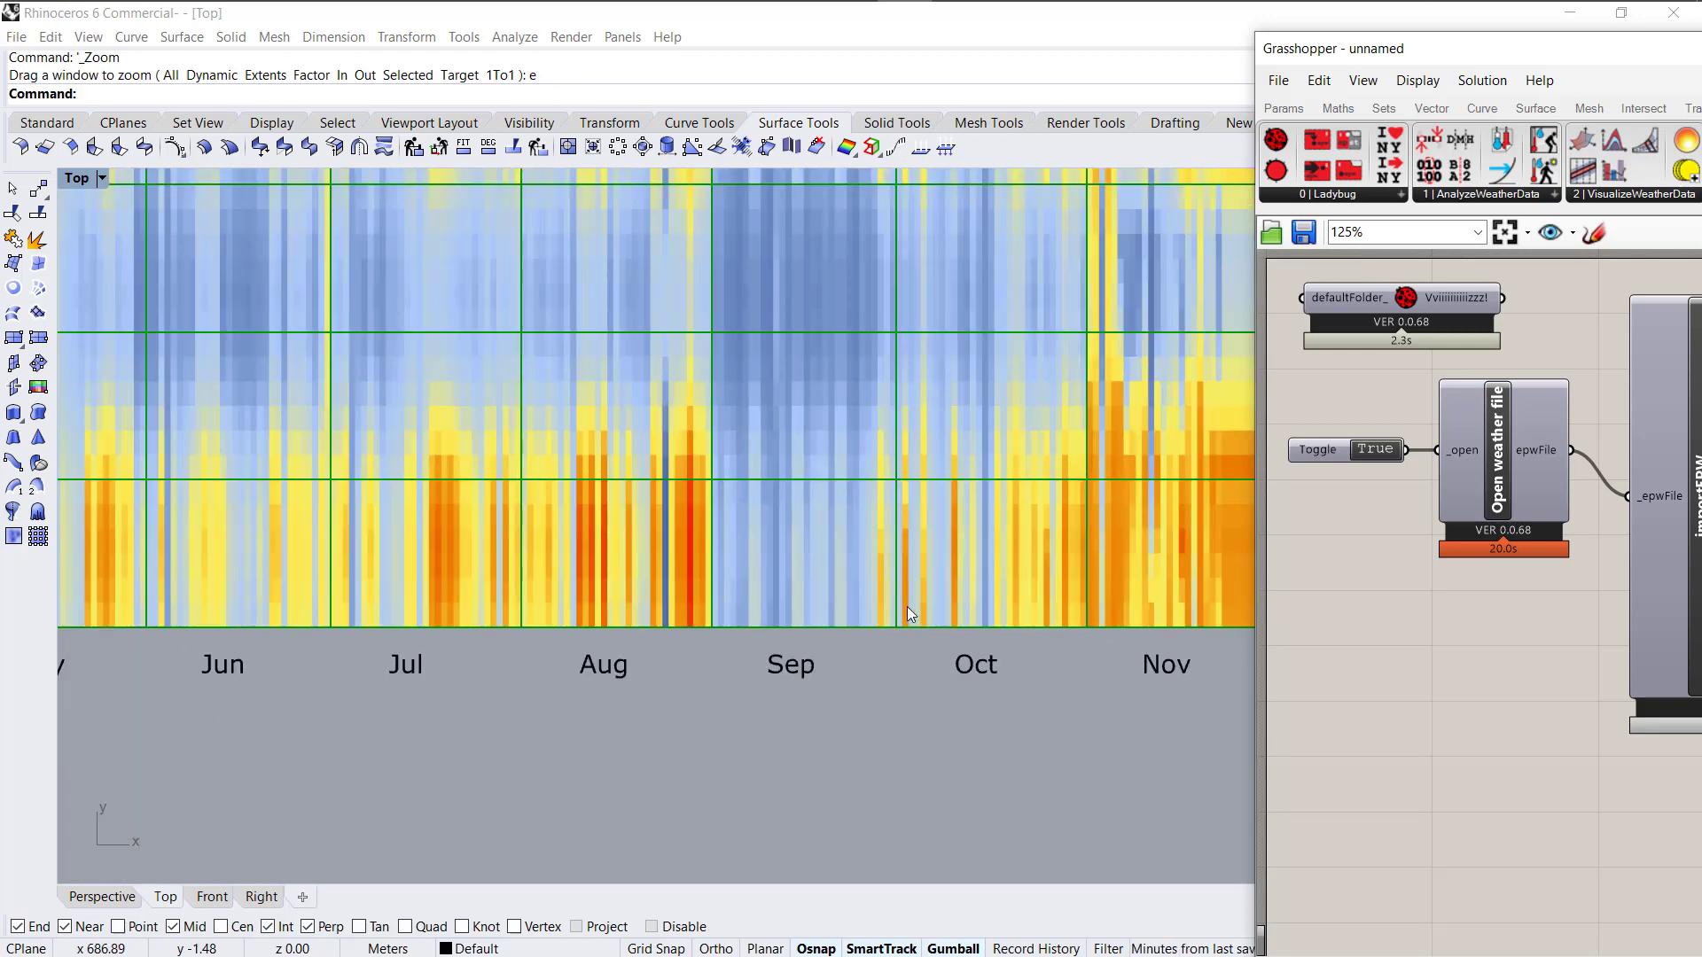